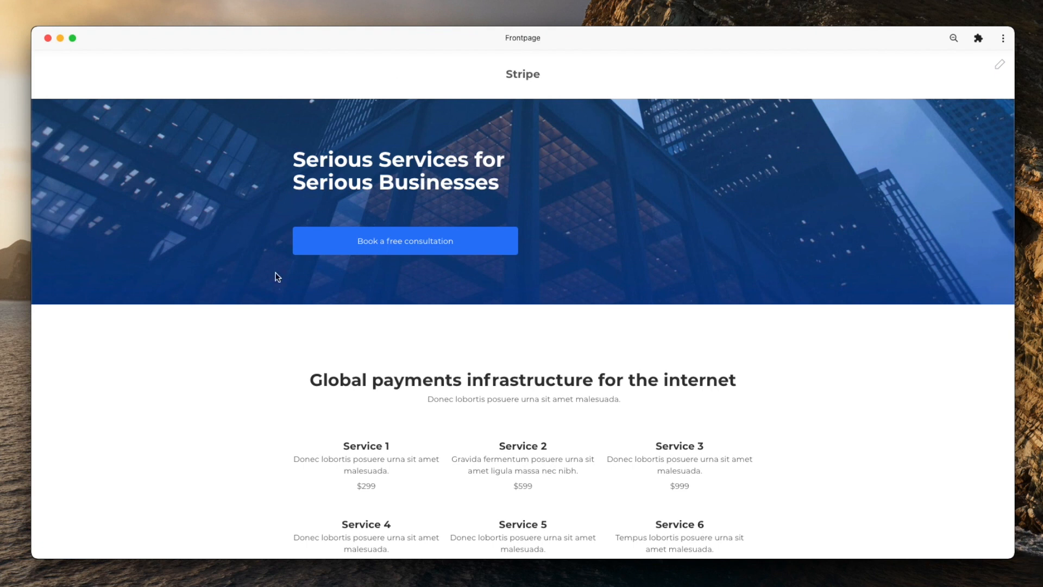
Look through the finished example page from the hero through services, reviews, consultation form and map to the footer.
scroll(858, 399, down, 1)
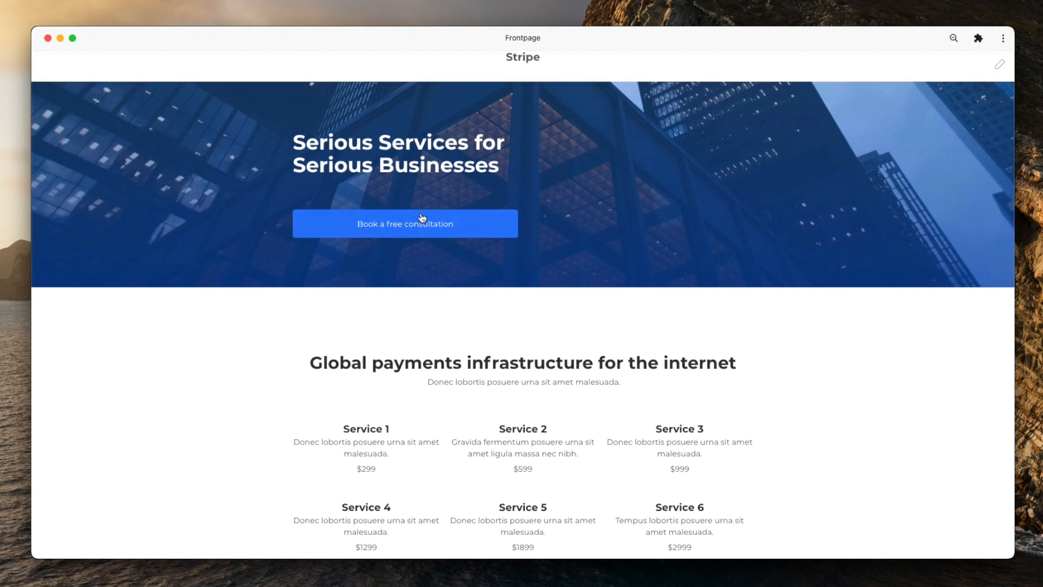
scroll(932, 402, down, 5)
scroll(933, 402, up, 1)
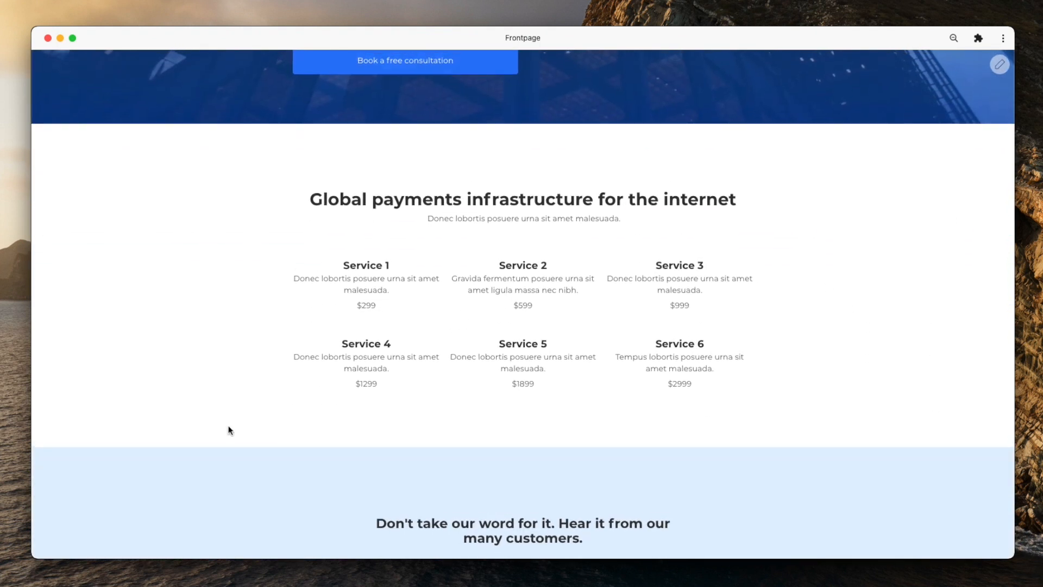
scroll(832, 312, down, 10)
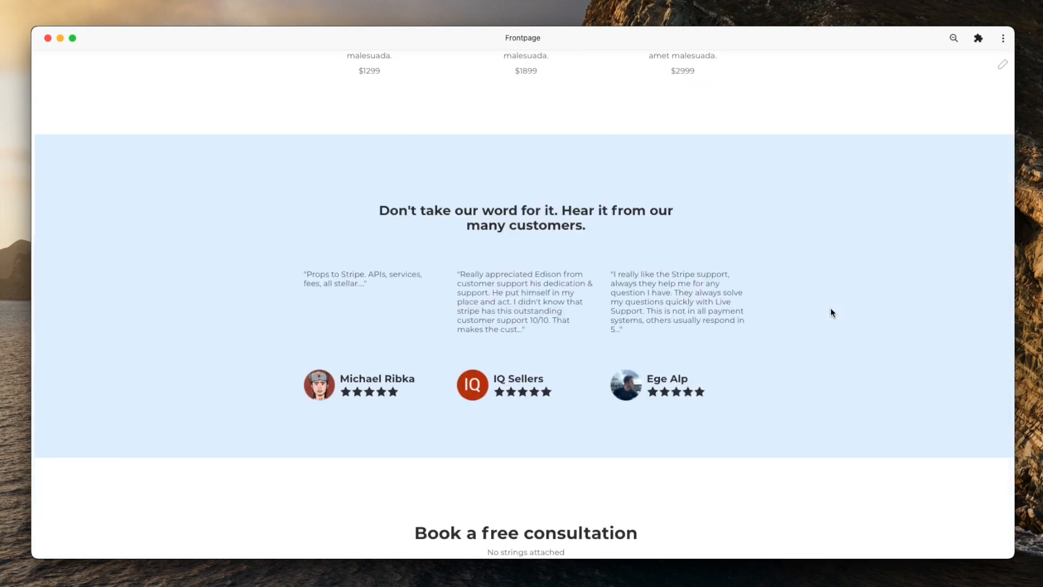
scroll(884, 411, down, 8)
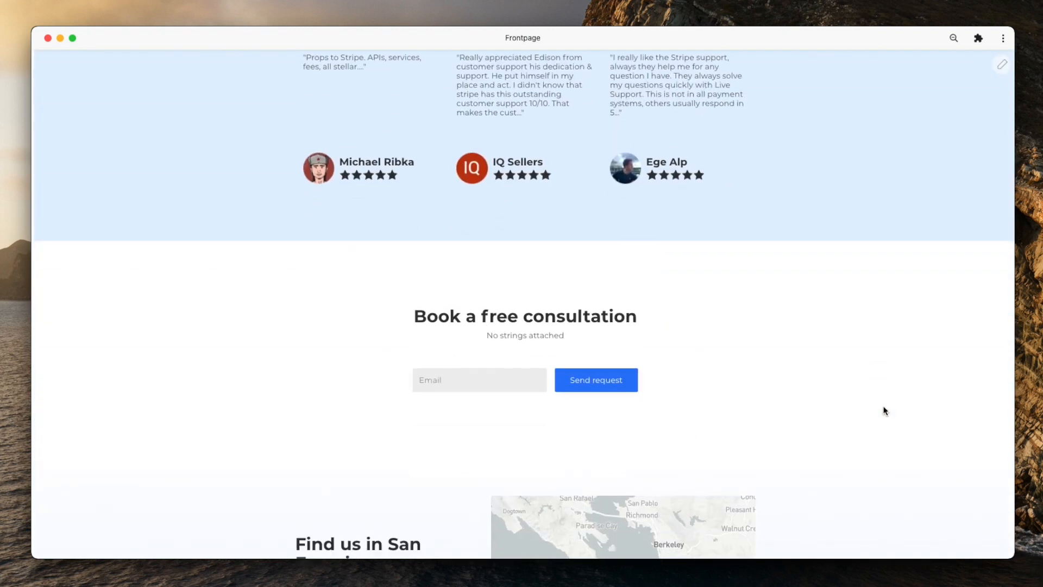
scroll(818, 259, down, 4)
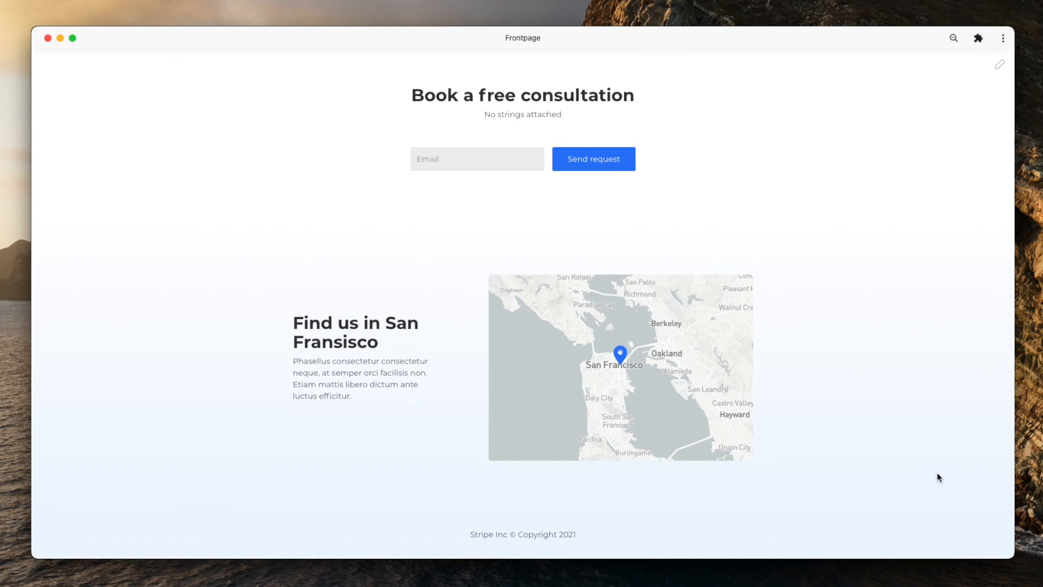
scroll(939, 478, up, 20)
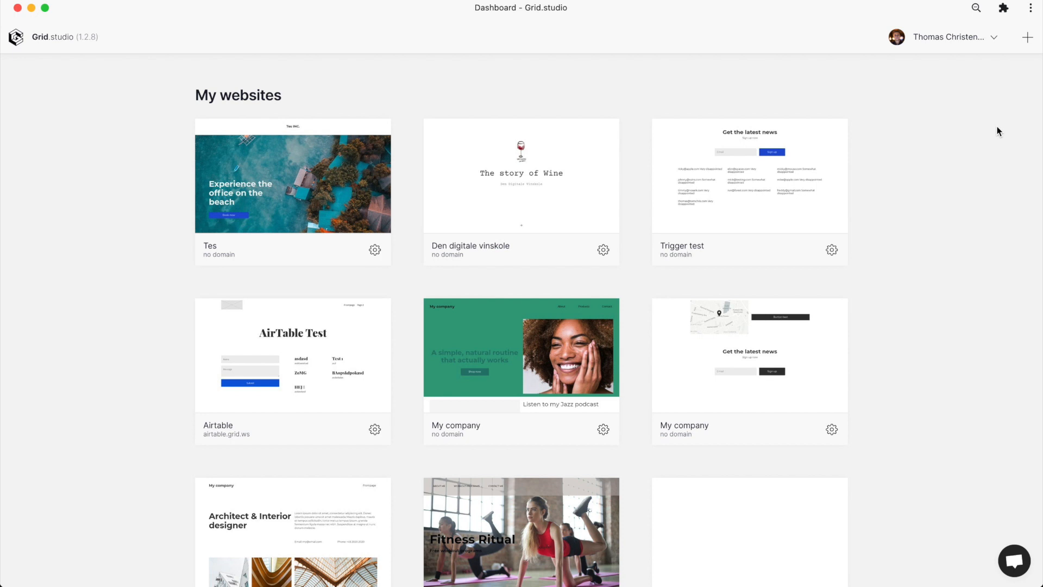
Create a blank website named "Business Site" with the Modern font combination and the all-blue color palette.
click(1029, 37)
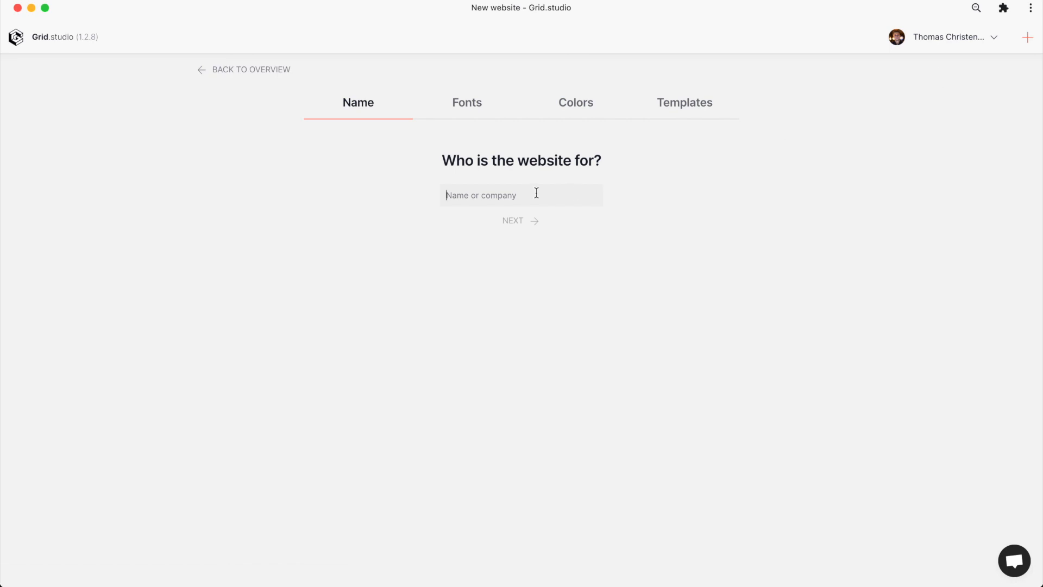
text(Business Site)
key(Return)
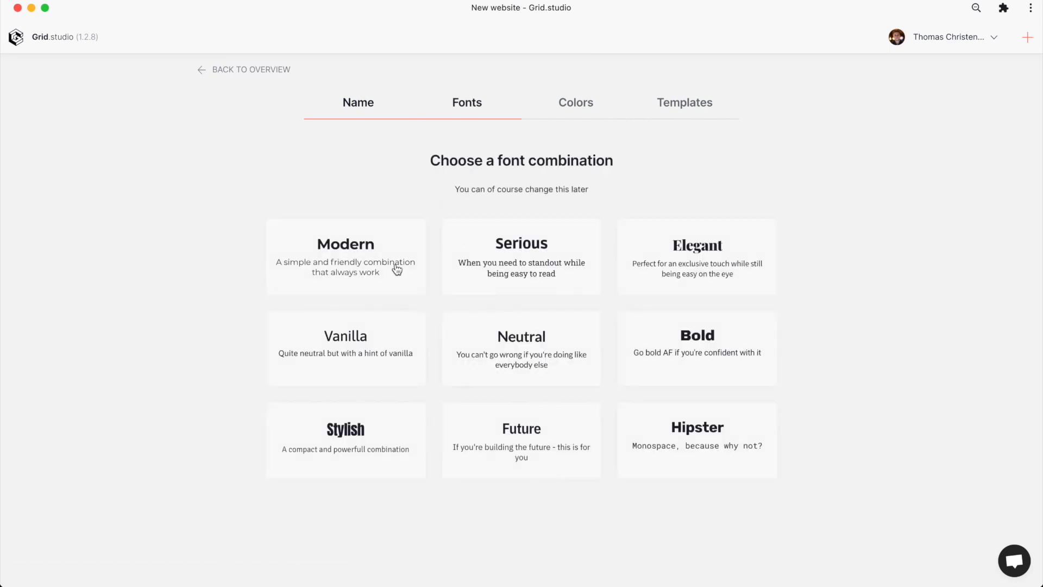
click(342, 259)
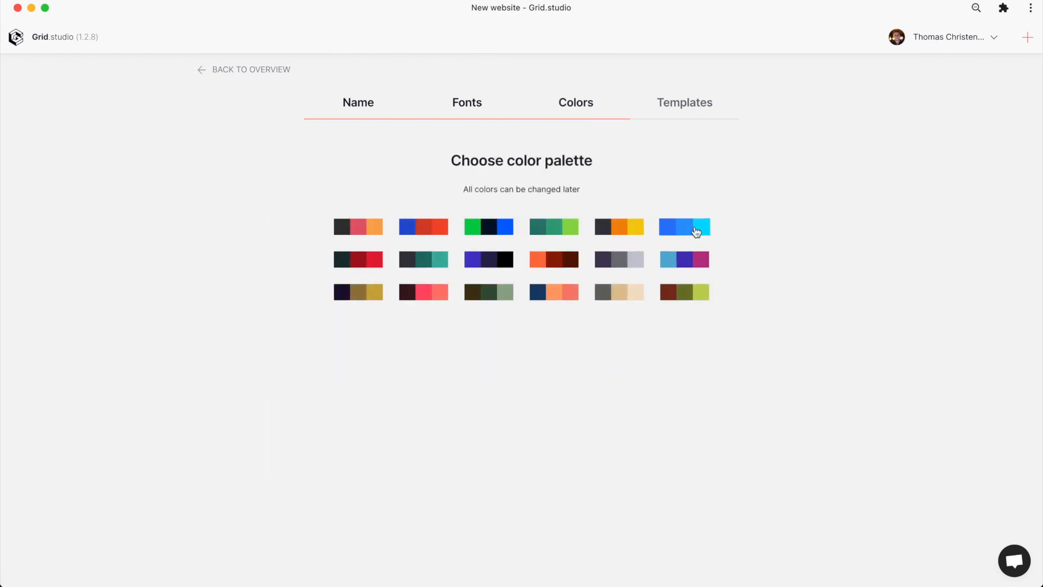
click(694, 233)
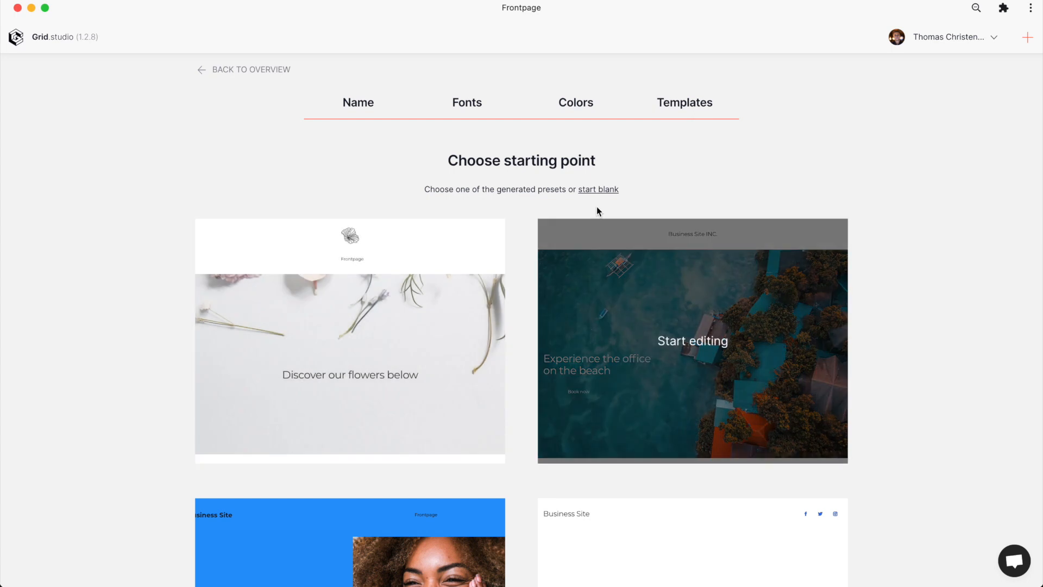
click(596, 193)
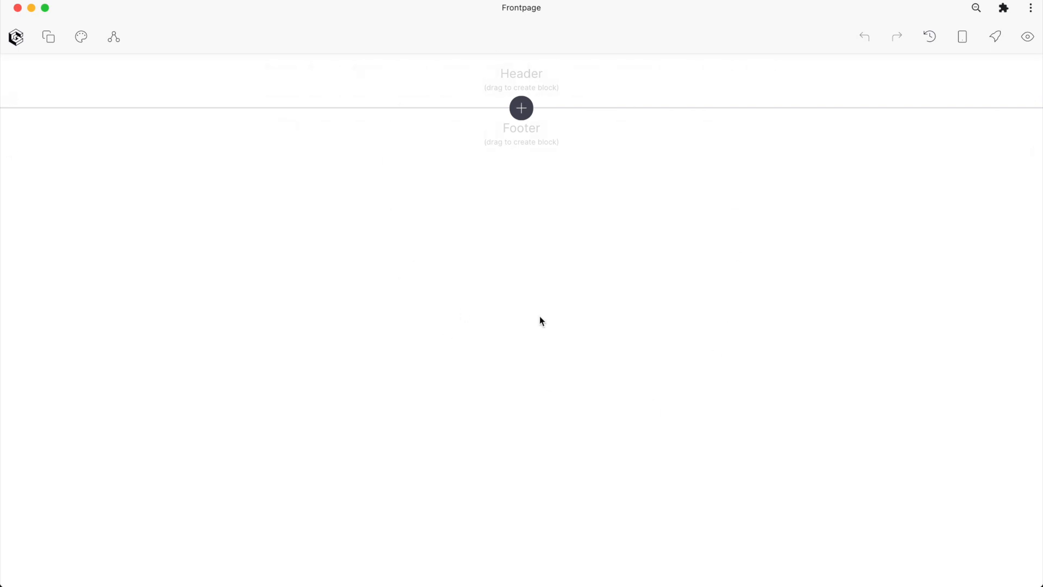
Connect the Stripe business in San Francisco as the site's Google Places source.
click(117, 41)
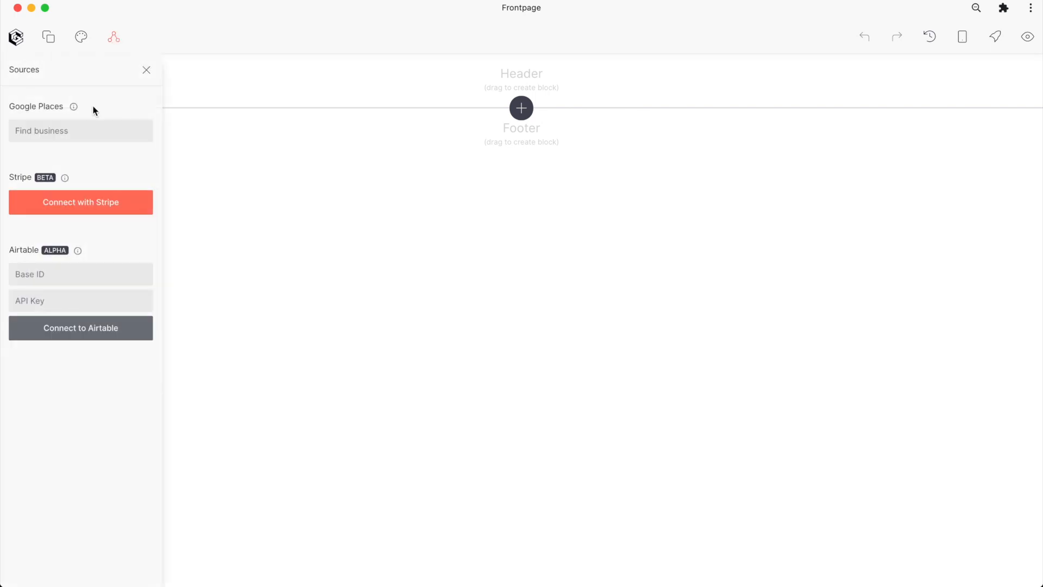
click(91, 131)
text(Stripe)
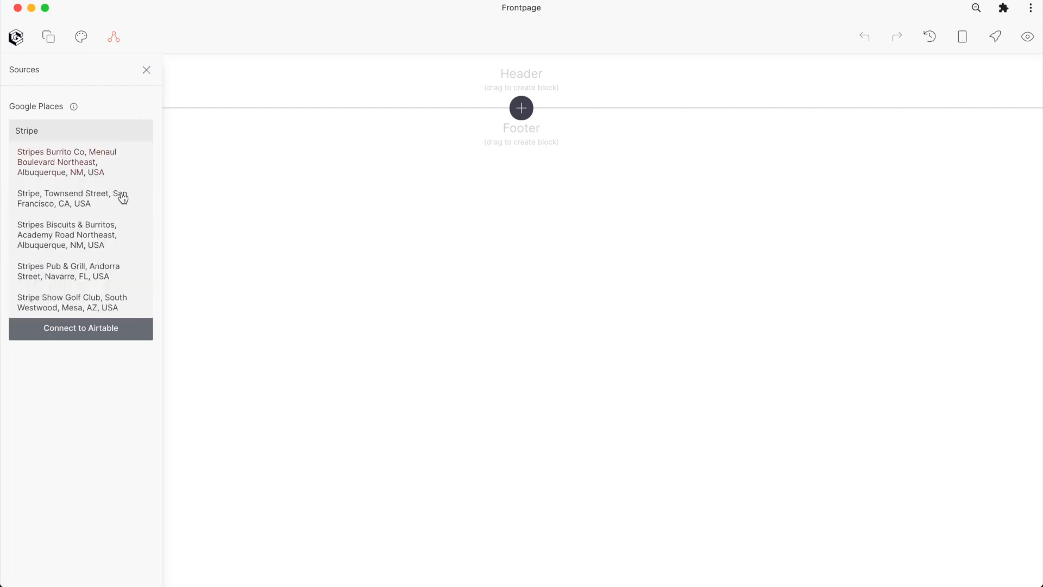
click(104, 208)
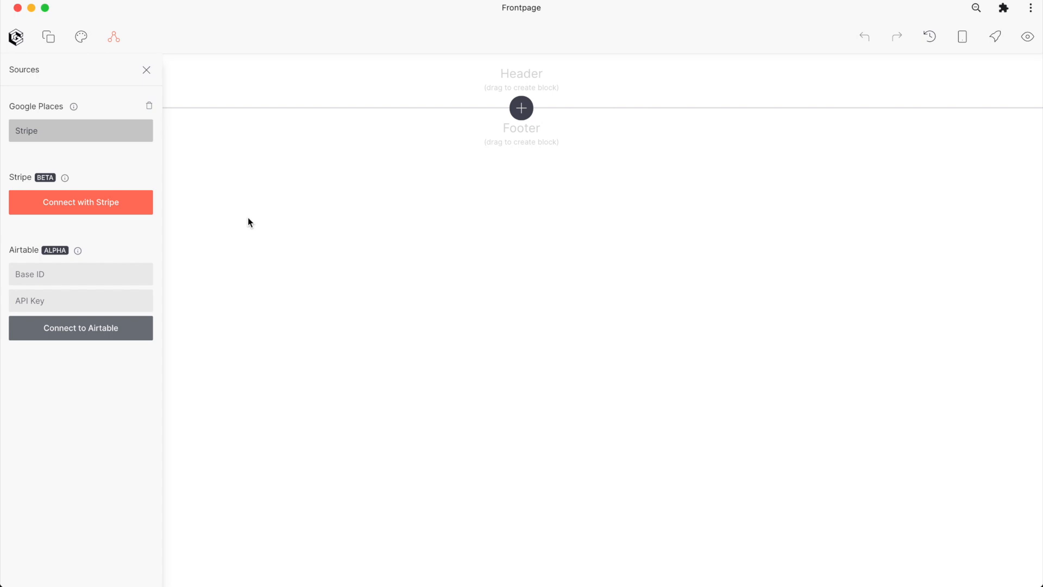
click(147, 70)
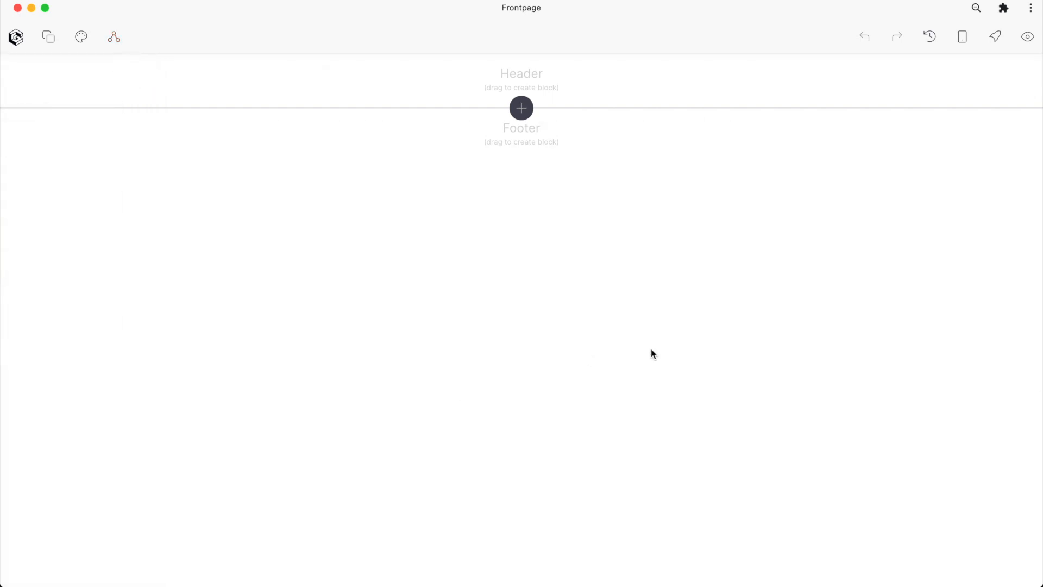
Add a text block across the middle of the header containing "Stripe" in bold.
mouse_move(450, 90)
drag(424, 87, 623, 84)
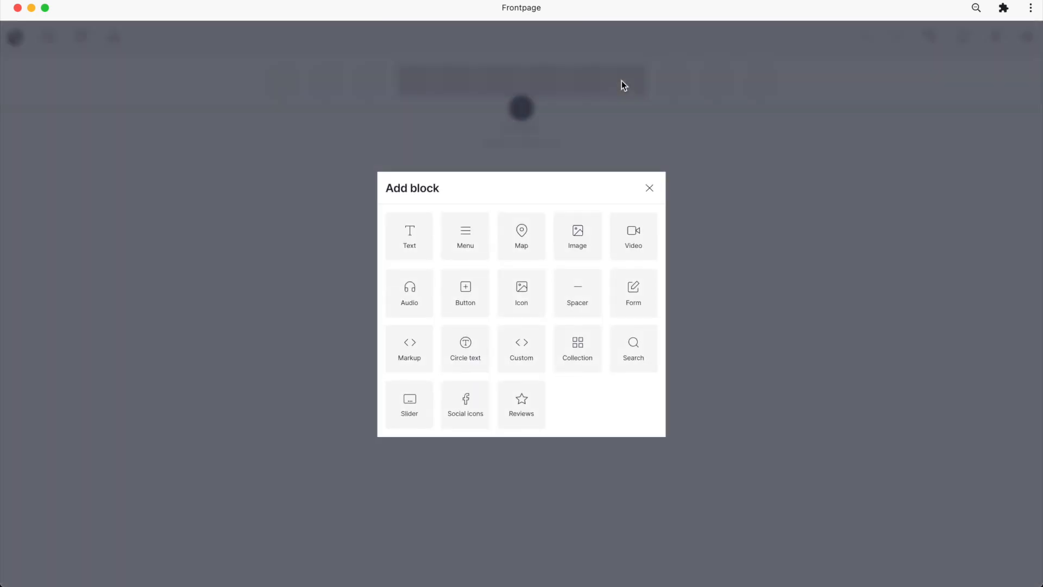
click(420, 244)
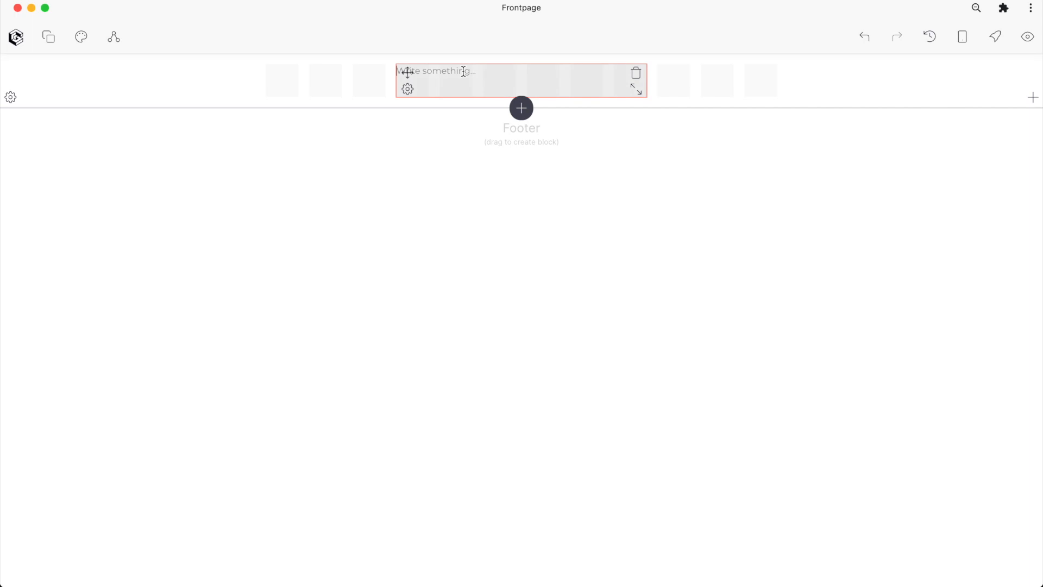
text(Stripe)
key(super+a)
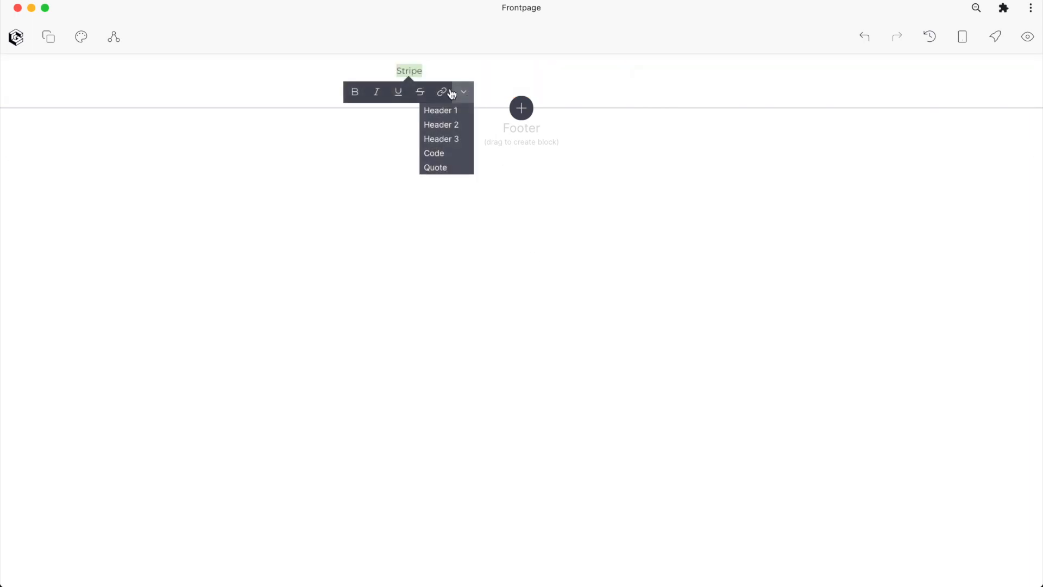
click(355, 92)
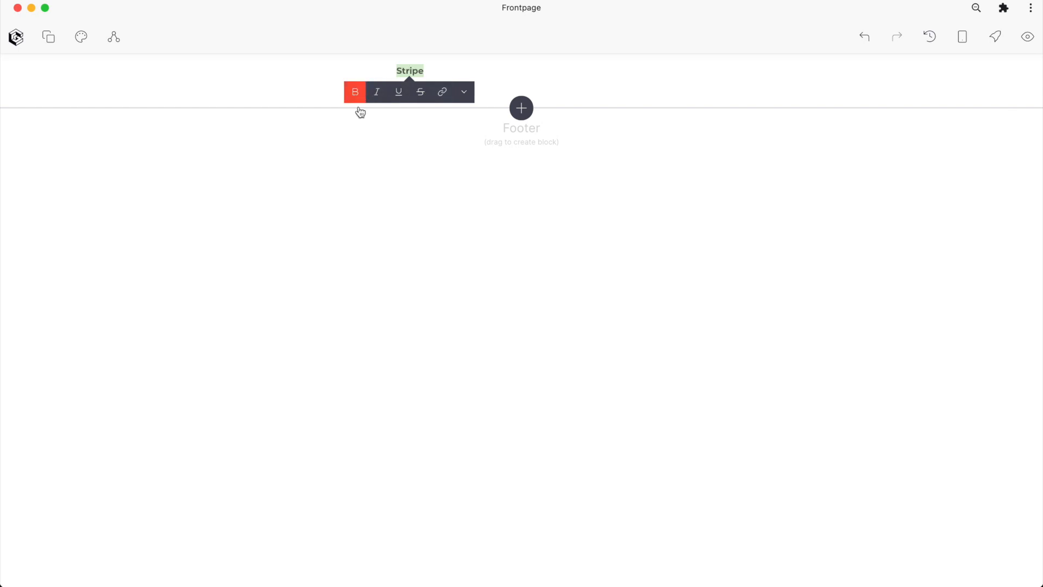
click(378, 170)
Center the header's Stripe text horizontally and vertically and enlarge its font size slightly.
click(409, 91)
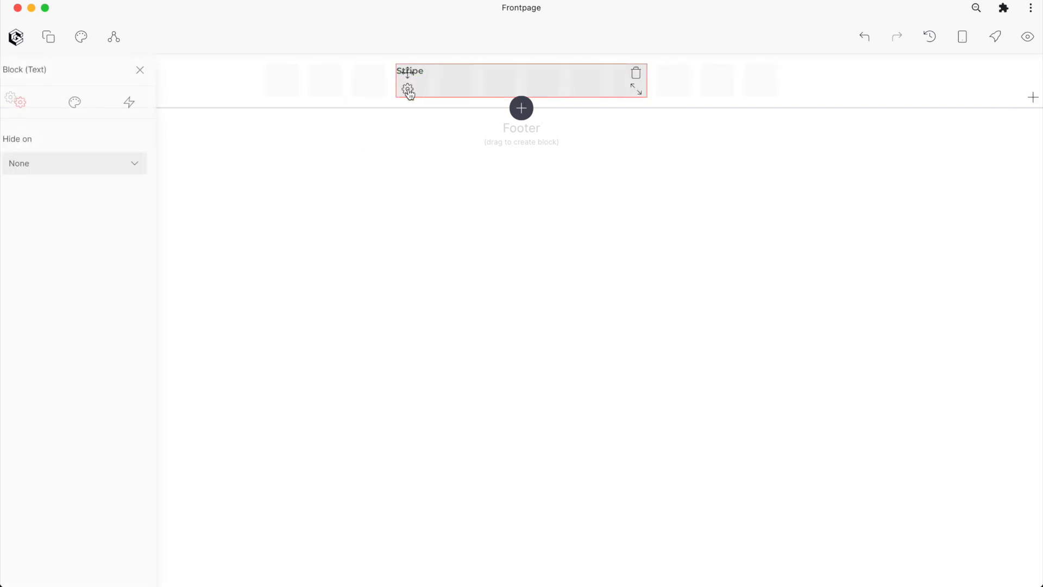
click(81, 103)
click(37, 163)
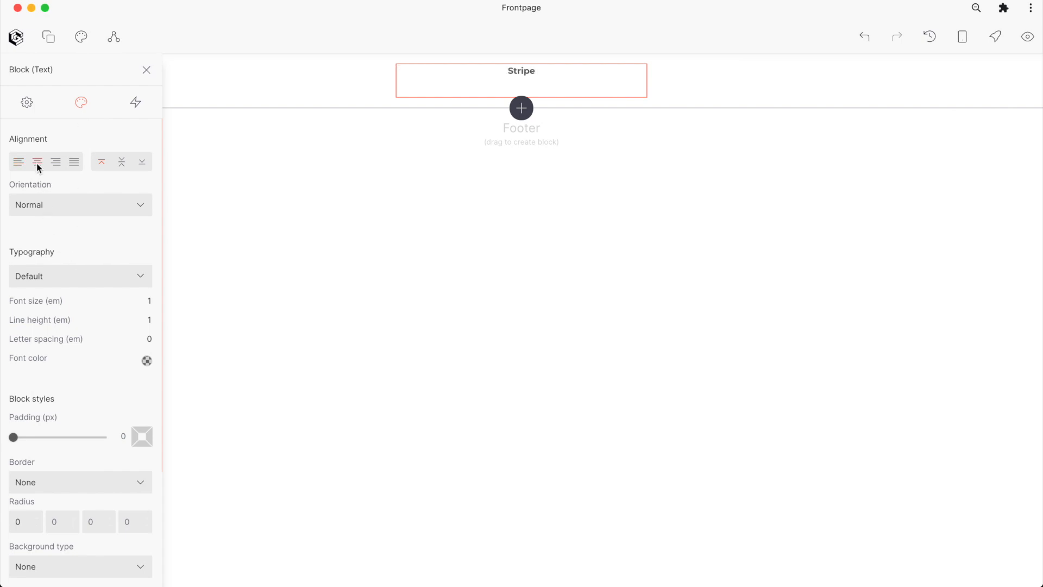
click(123, 163)
mouse_move(53, 302)
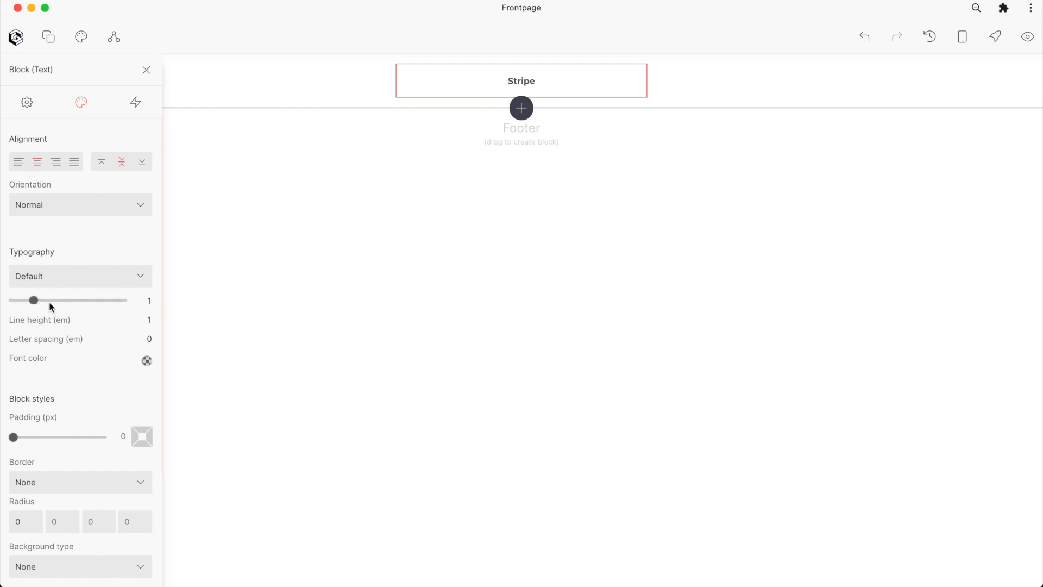
drag(35, 302, 43, 306)
click(653, 335)
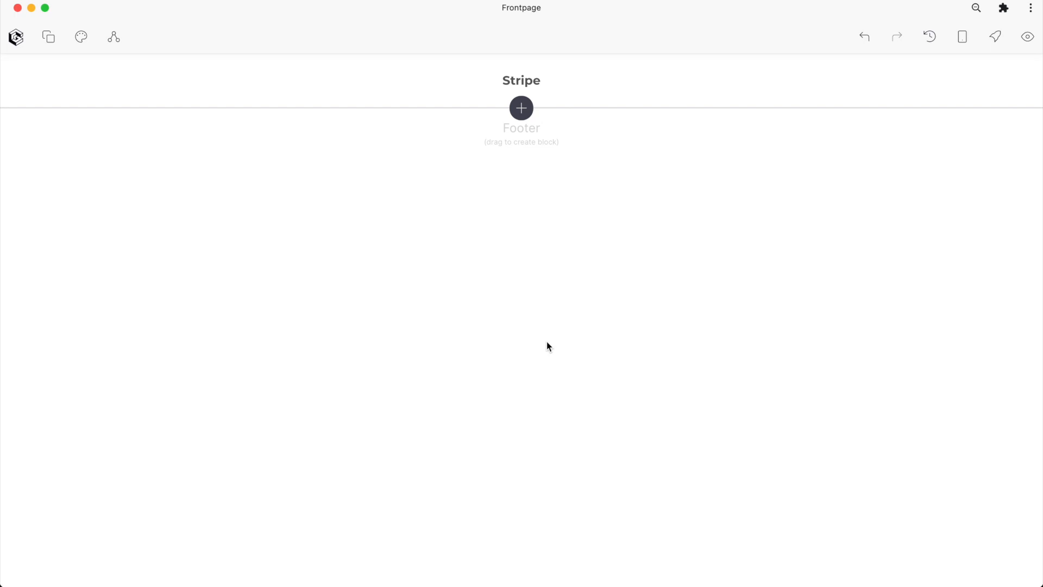
Insert a blank section below the header and add a text block six columns wide and three rows high on its left half.
click(513, 115)
click(514, 116)
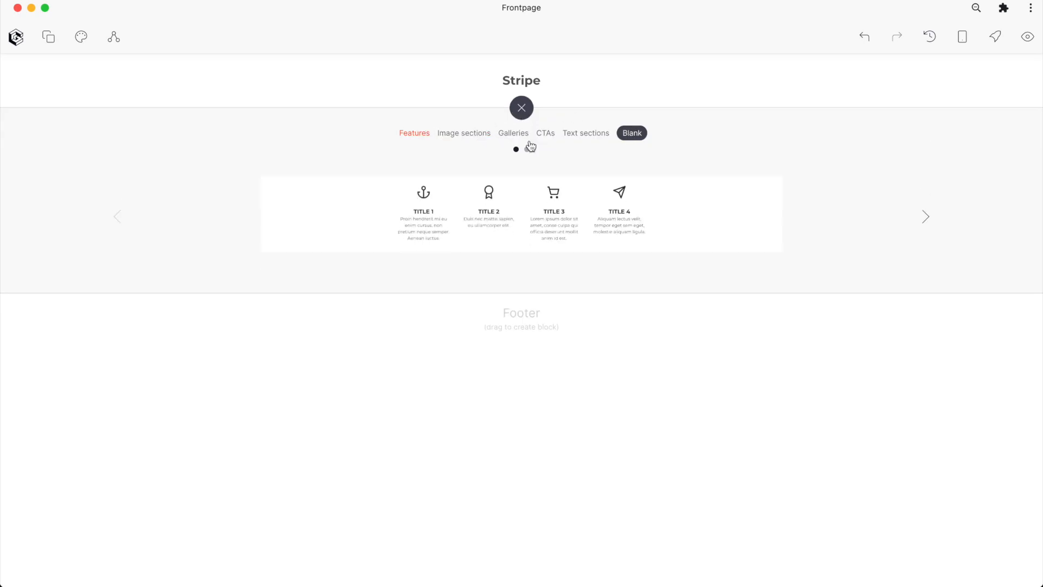
click(633, 133)
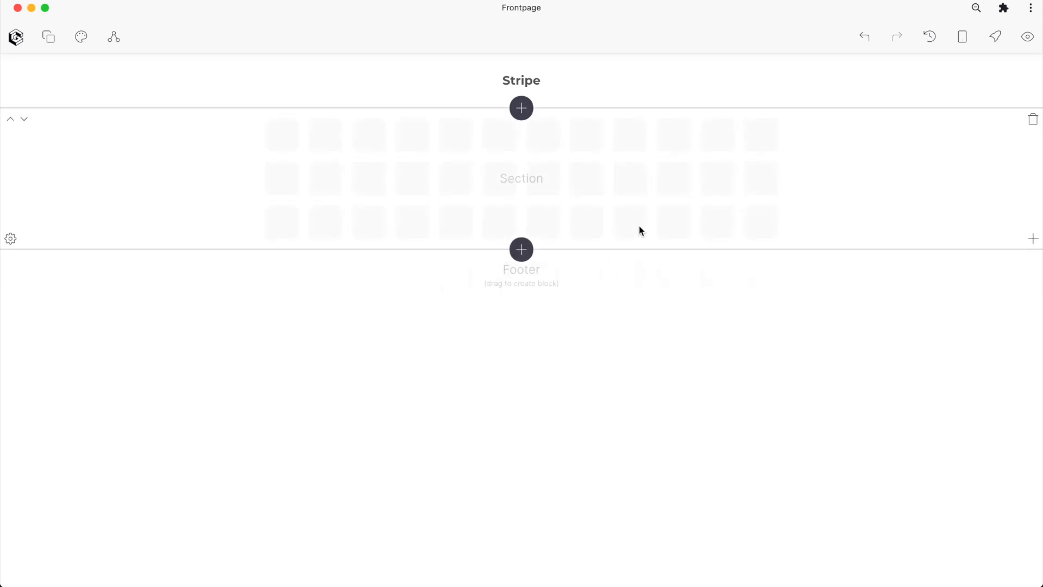
drag(275, 139, 488, 217)
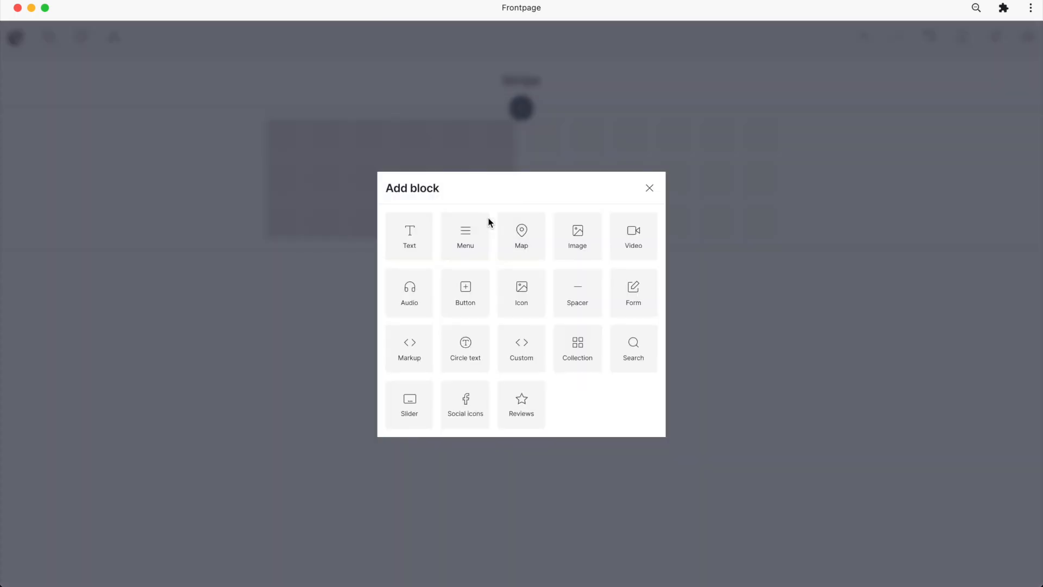
click(400, 239)
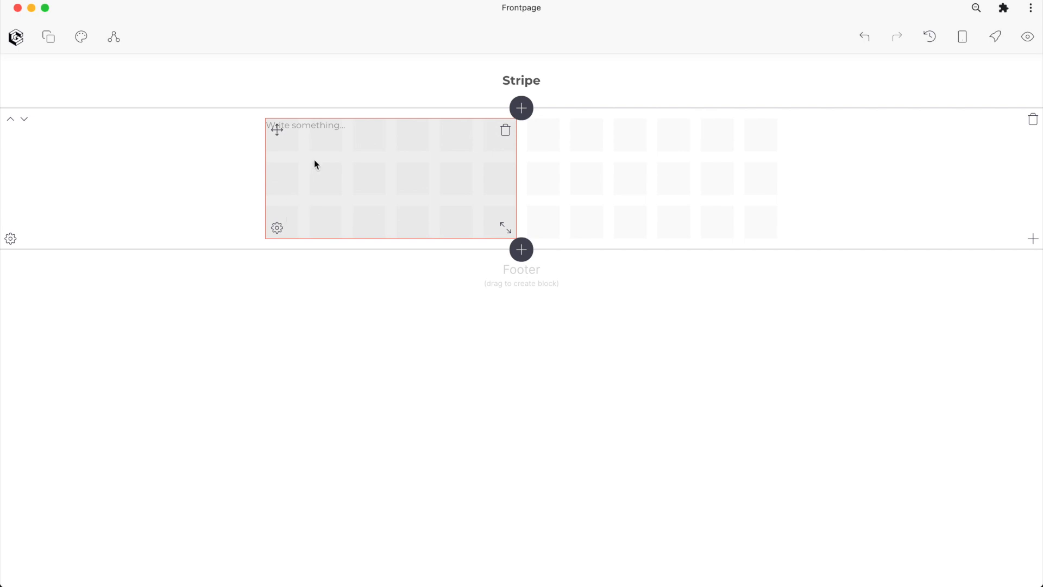
Enter "Serious Services for Serious Businesses" in the section's text block, format it as Header 1 and shorten the block to fit.
text(Serious Services for Serious Businesses)
triple_click(422, 127)
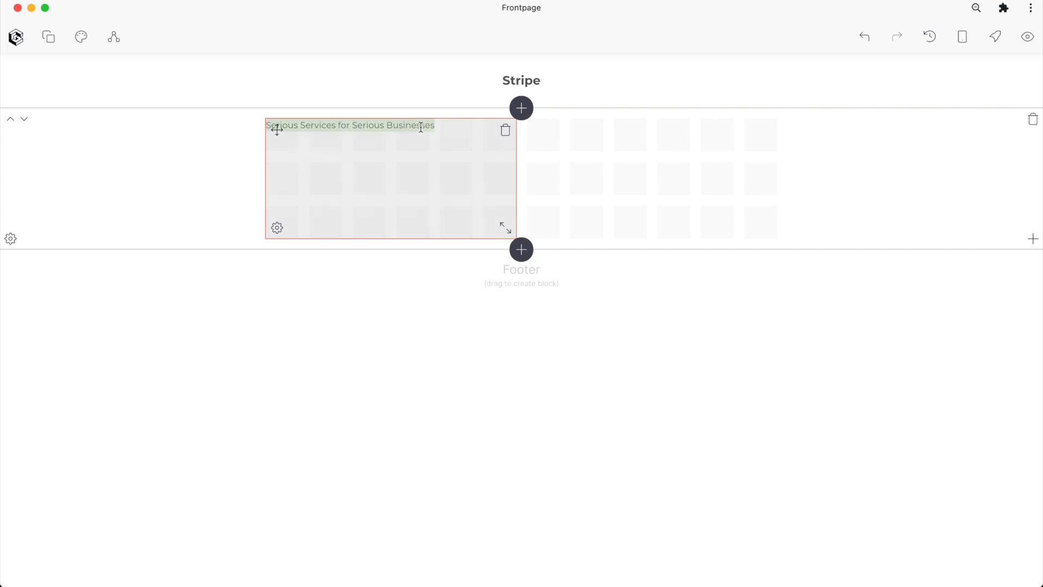
click(386, 156)
click(395, 187)
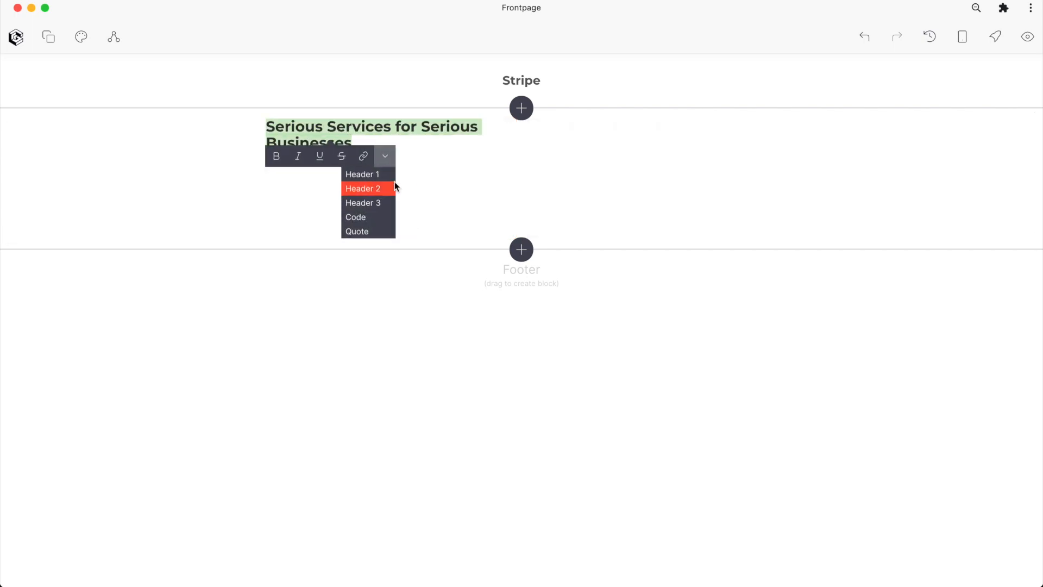
click(363, 168)
click(358, 188)
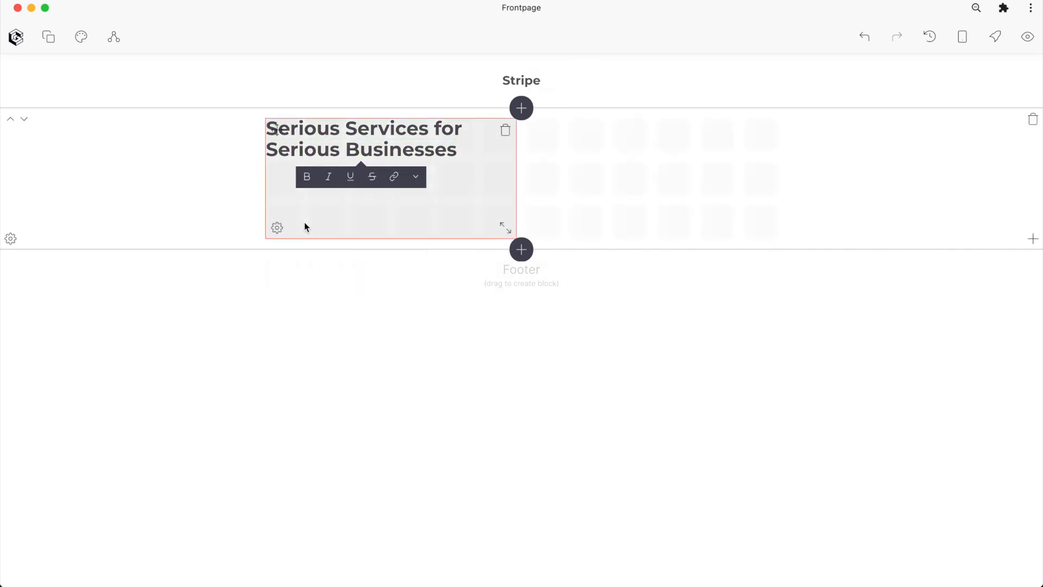
drag(502, 227, 501, 194)
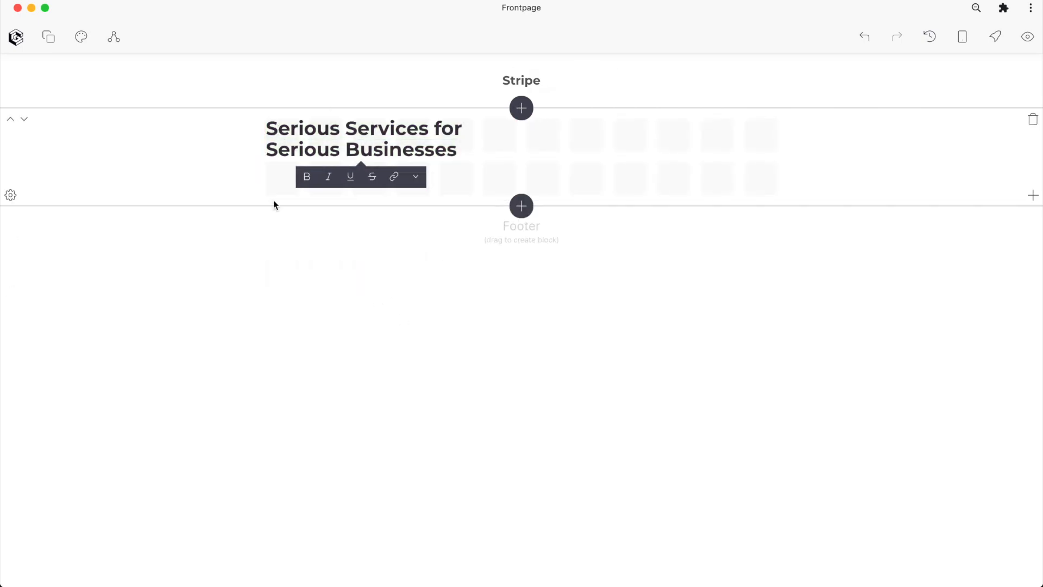
Add a button block of the heading's width to the section and move the heading block above it.
click(520, 206)
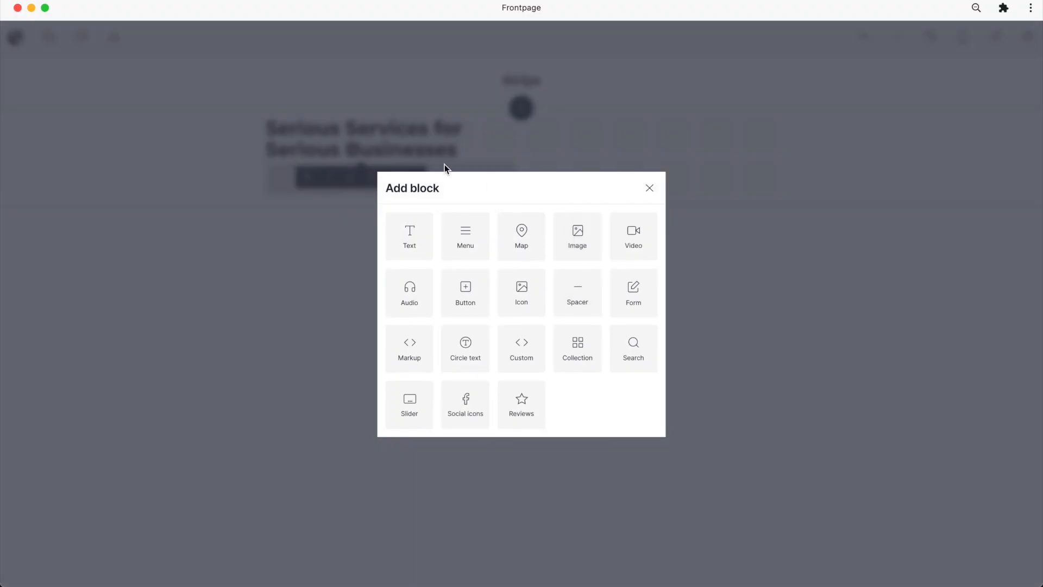
click(474, 292)
click(395, 225)
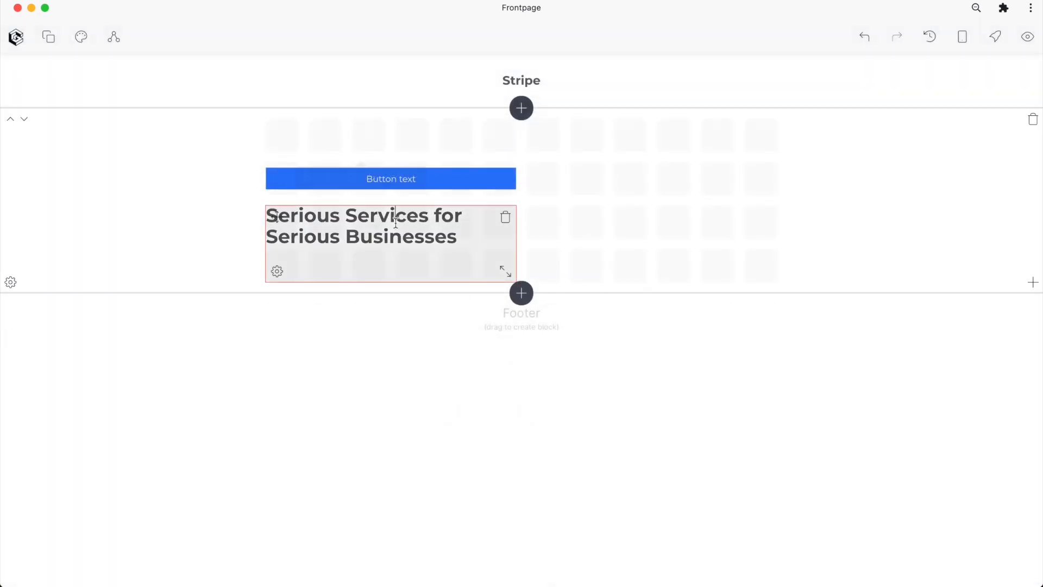
drag(276, 214, 277, 150)
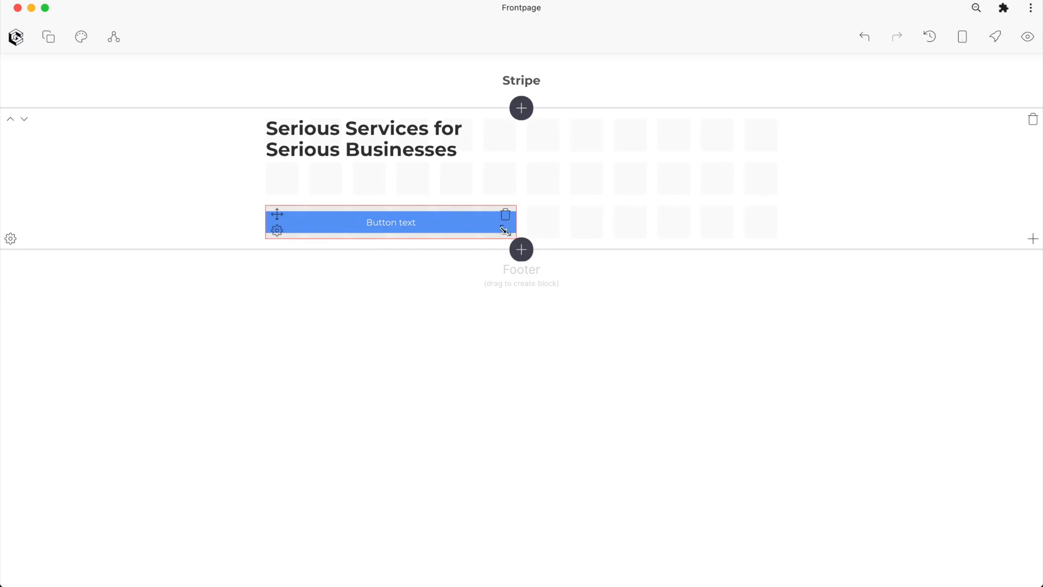
Set the hero section button's padding to about 2.1 em and its corner radius to 5.
click(277, 230)
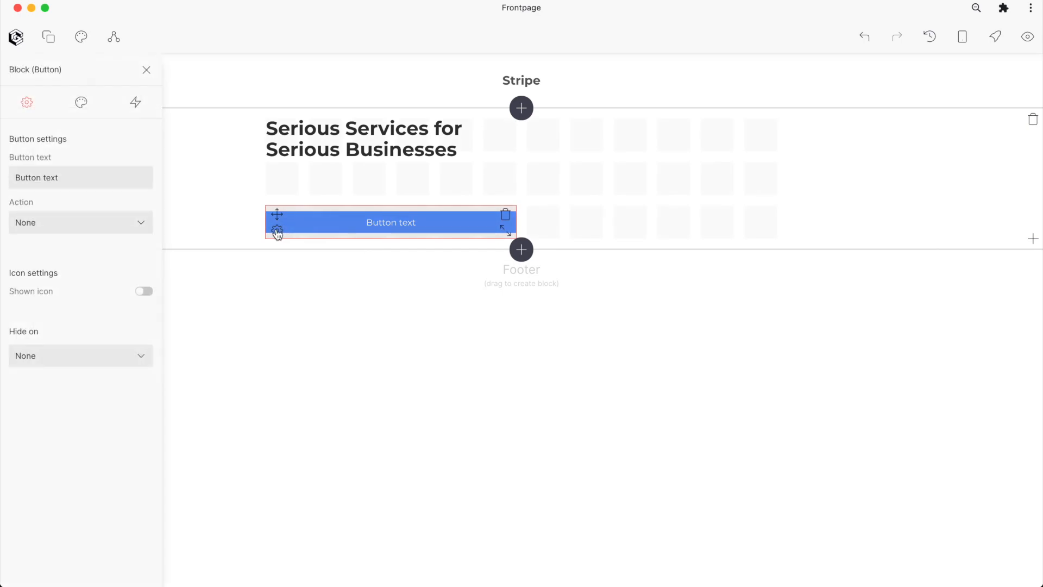
click(80, 103)
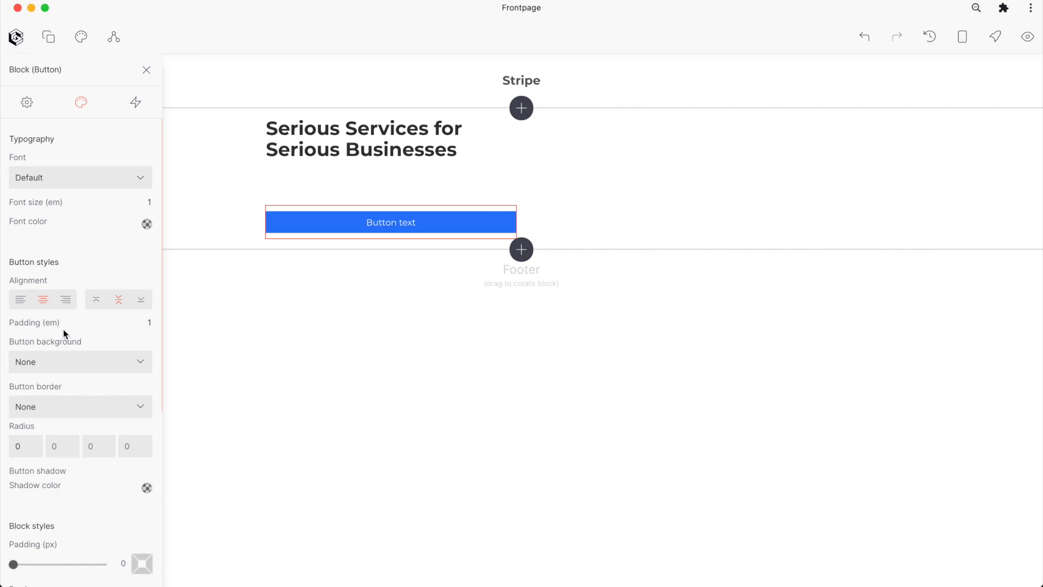
drag(50, 323, 92, 329)
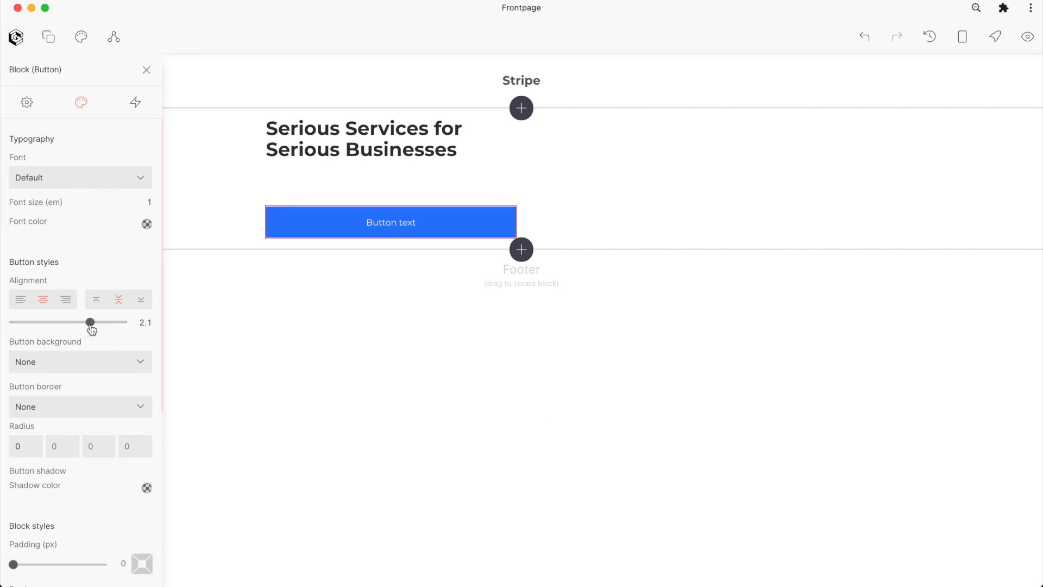
click(30, 449)
text(5)
click(253, 433)
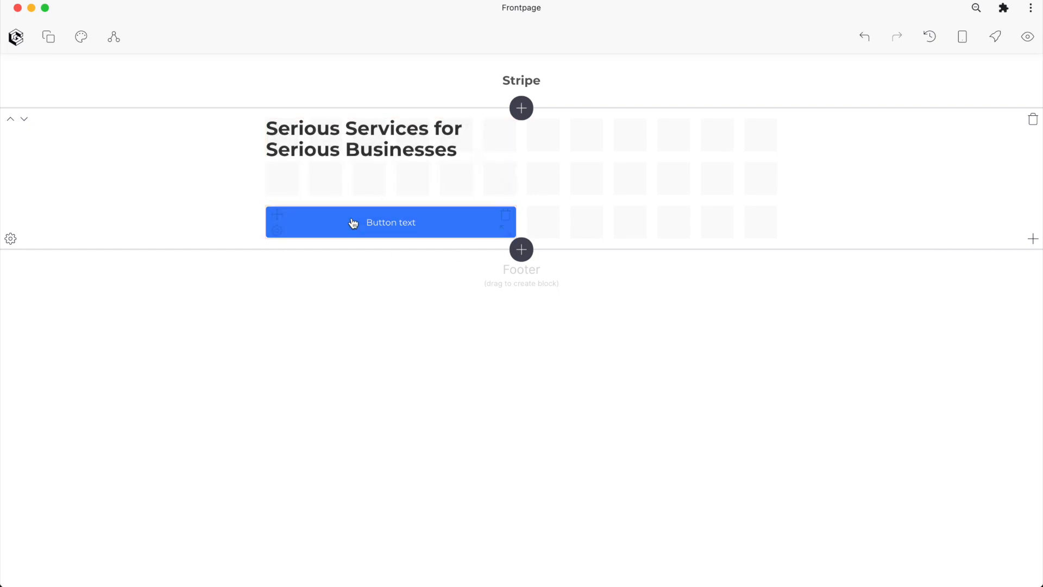
Change the button's text to "Book a free consultation".
click(278, 232)
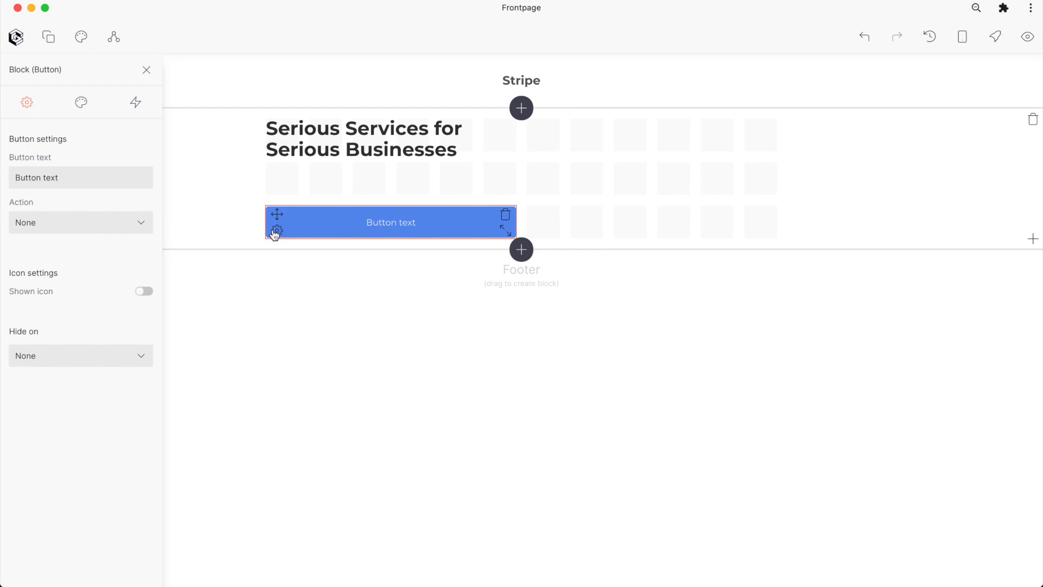
triple_click(64, 180)
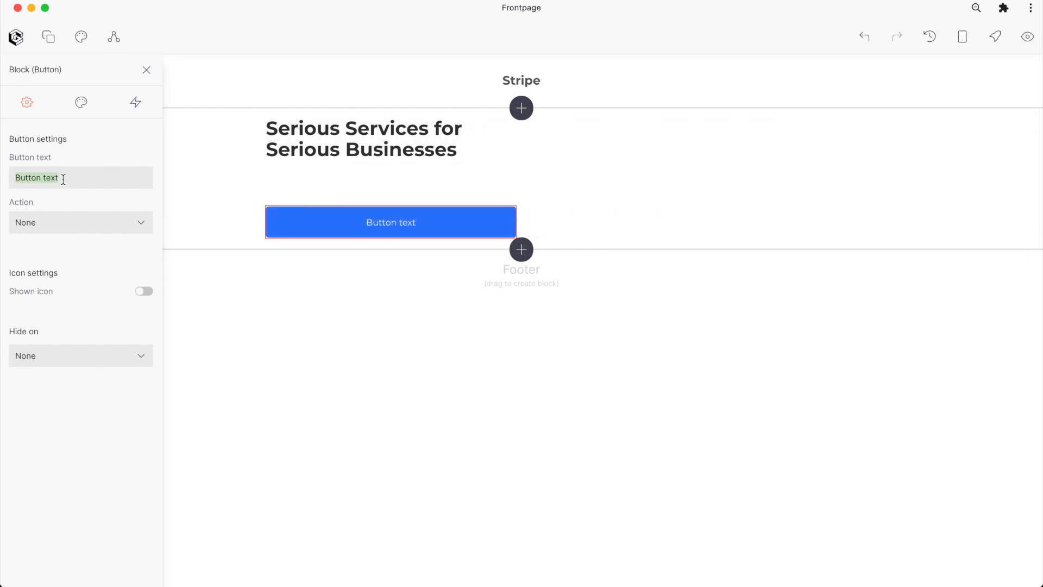
text(Book a free)
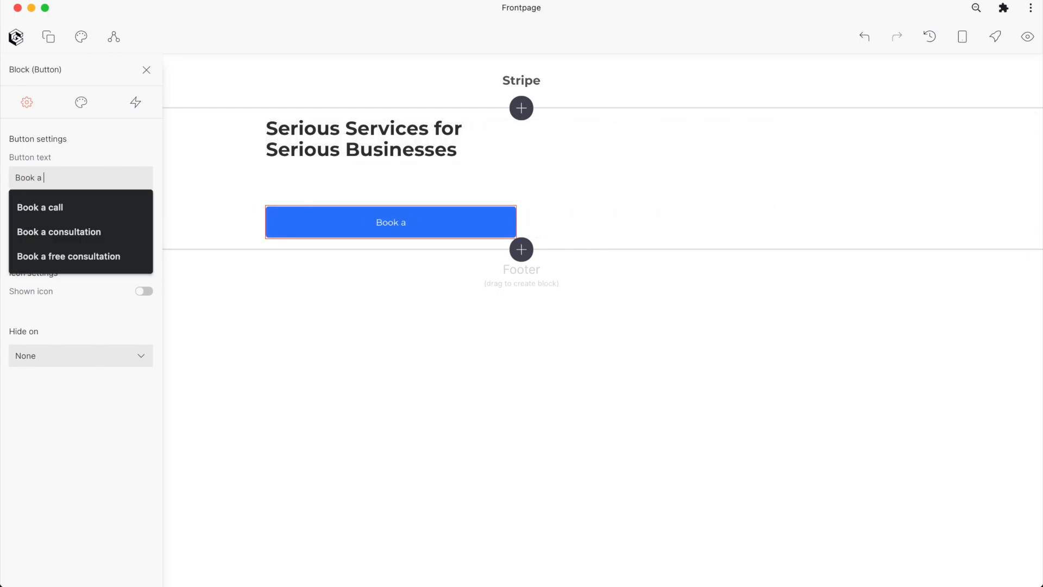
key(Return)
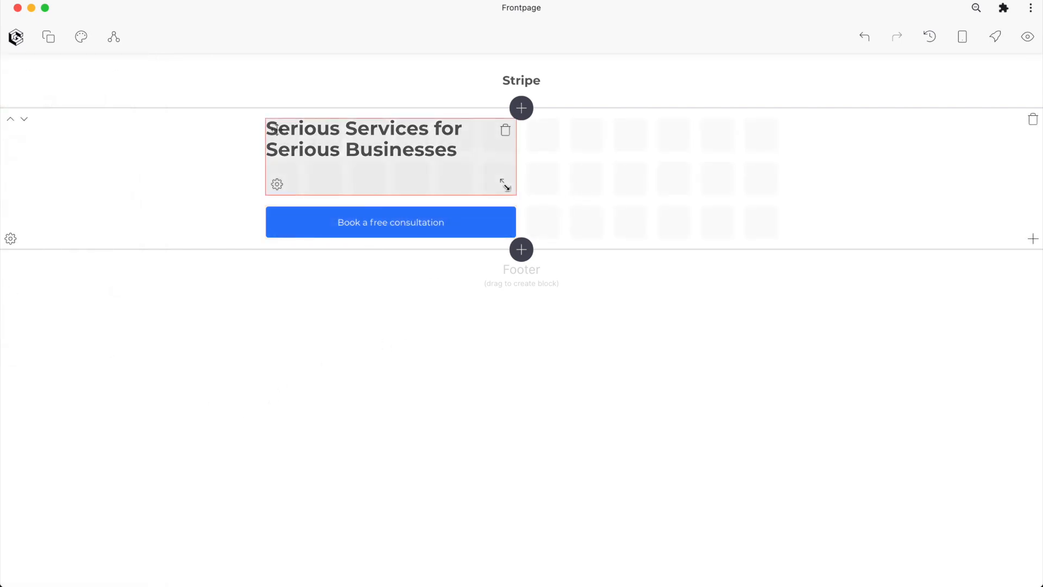
drag(505, 184, 505, 155)
drag(277, 213, 279, 185)
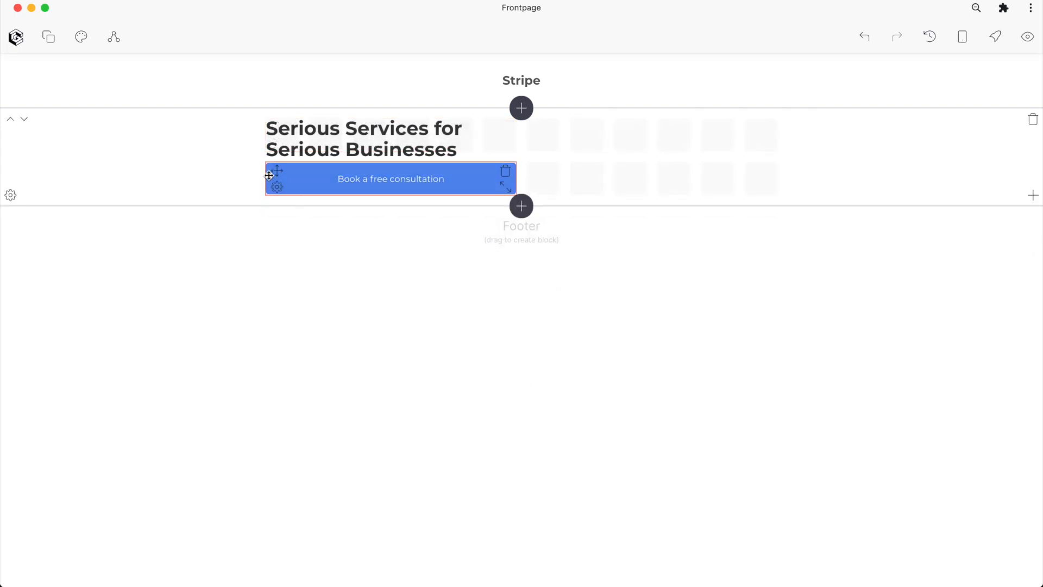
key(super+z)
key(super+z)
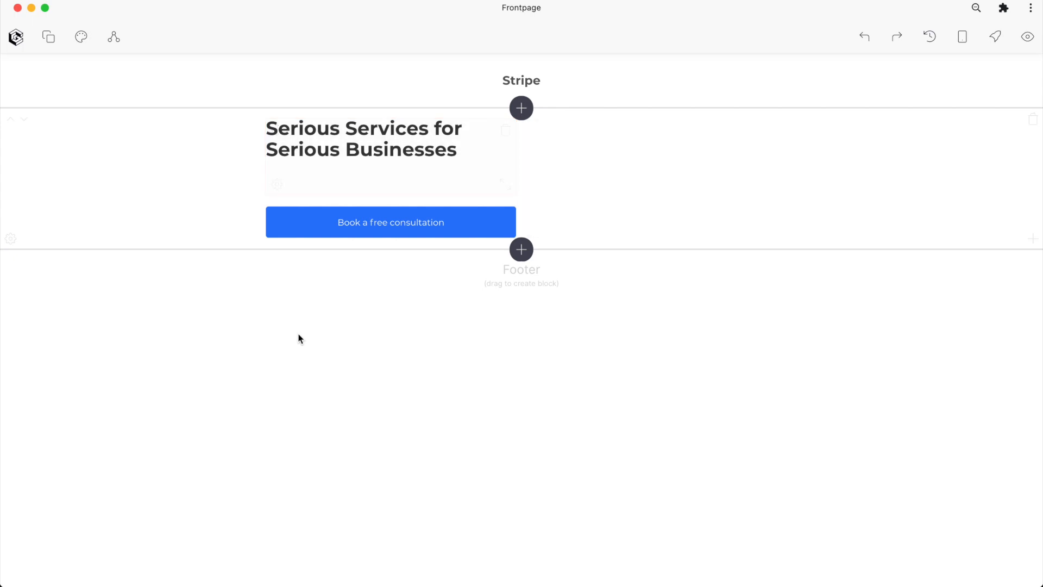
Add 100 px of padding above and below the content of the hero section.
click(15, 237)
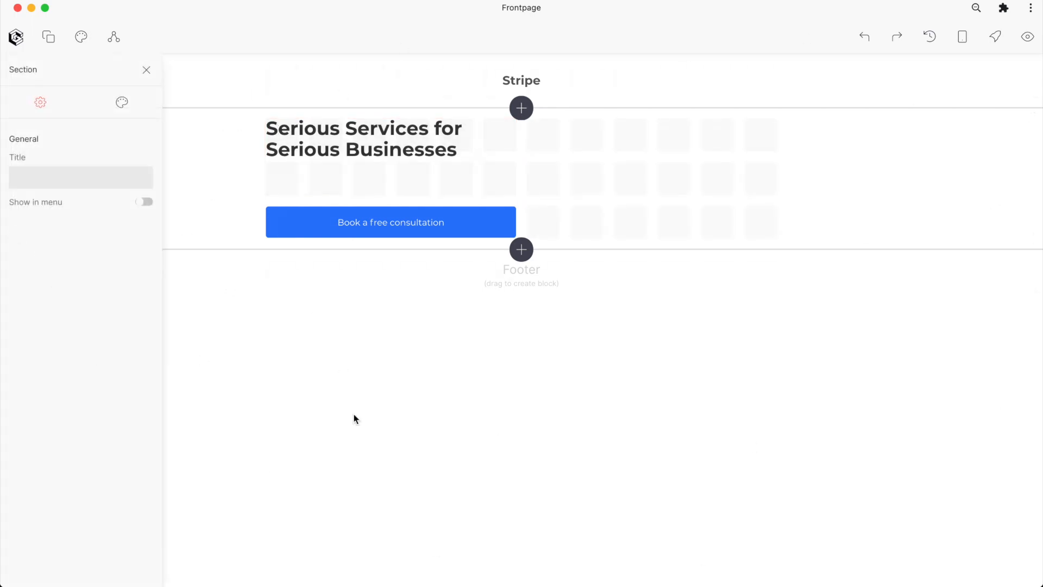
click(122, 104)
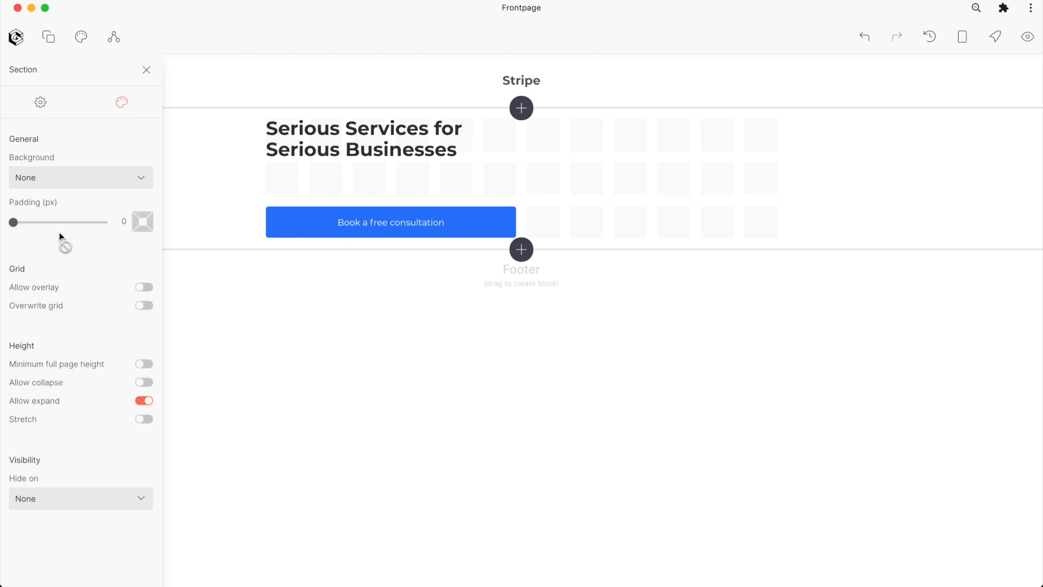
click(142, 215)
drag(32, 222, 103, 226)
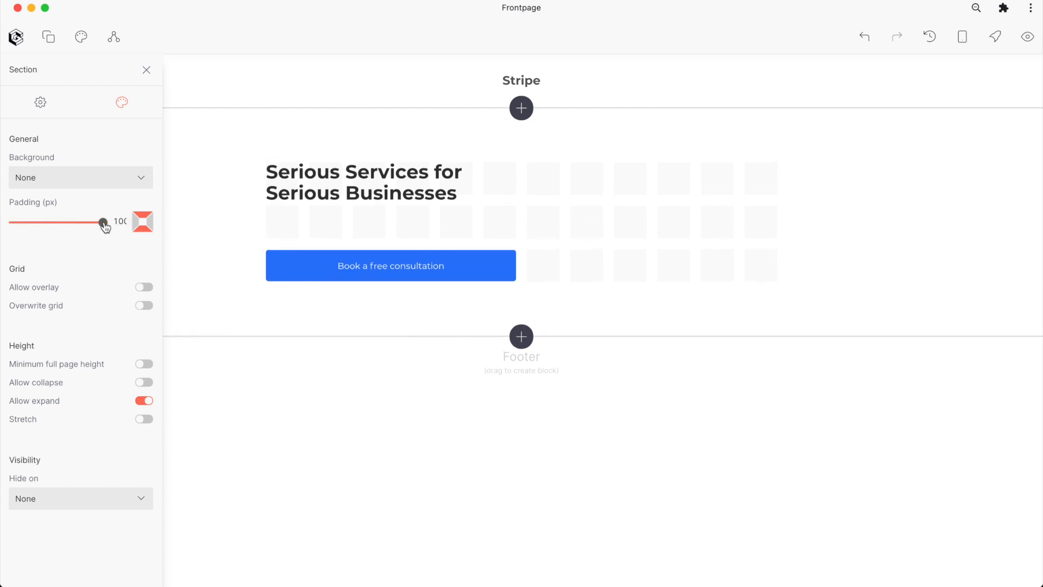
click(851, 196)
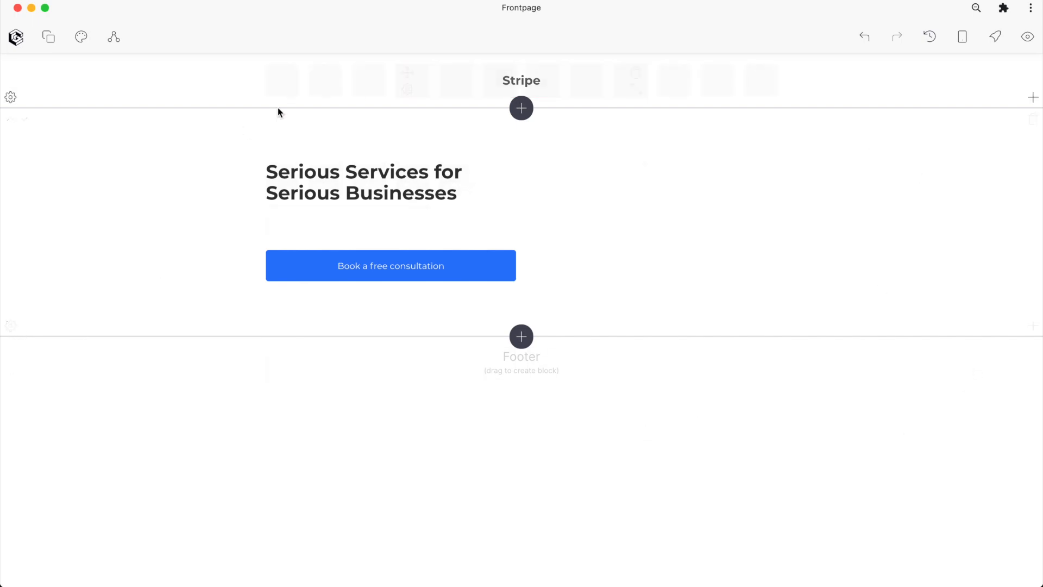
Give the hero section an image background using cover-image-for-serious-business.jpeg from the Desktop.
click(8, 332)
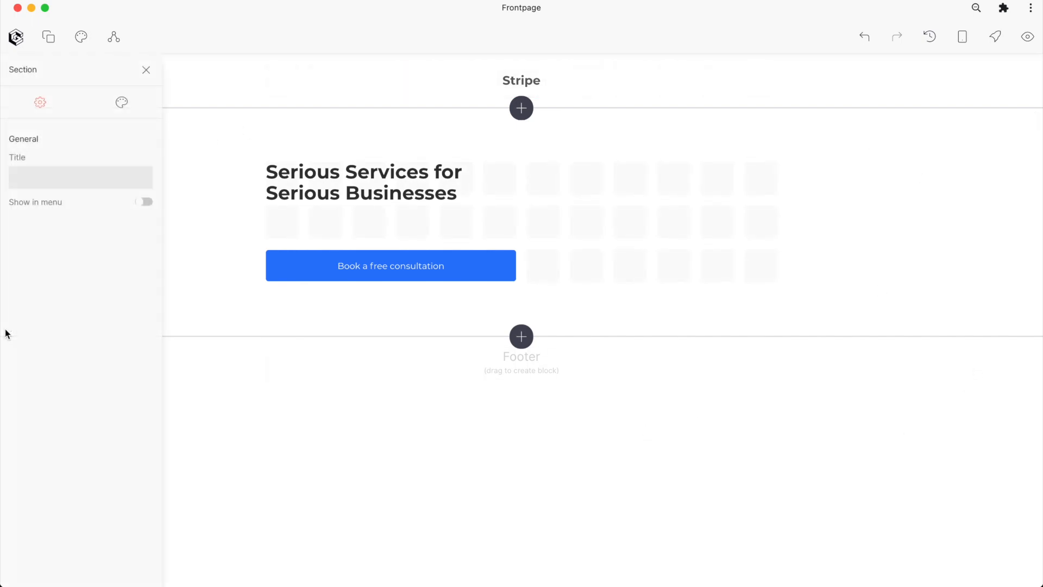
click(216, 330)
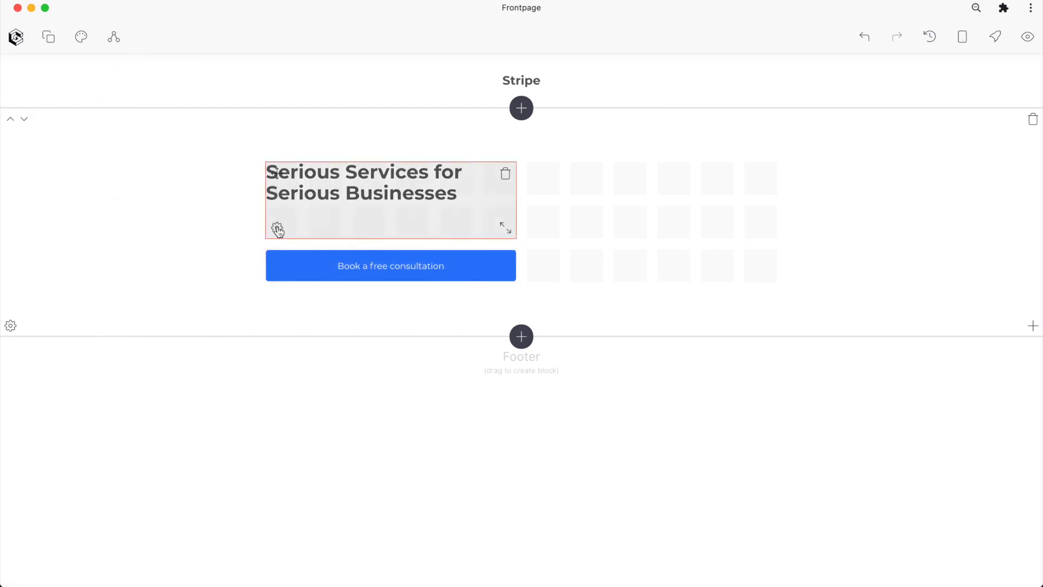
click(11, 328)
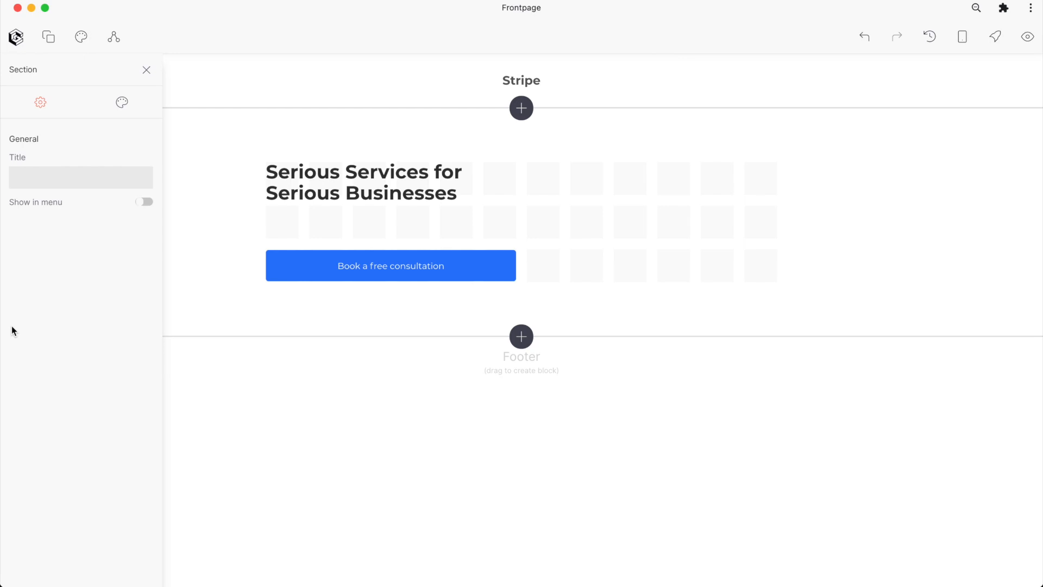
click(129, 95)
click(91, 177)
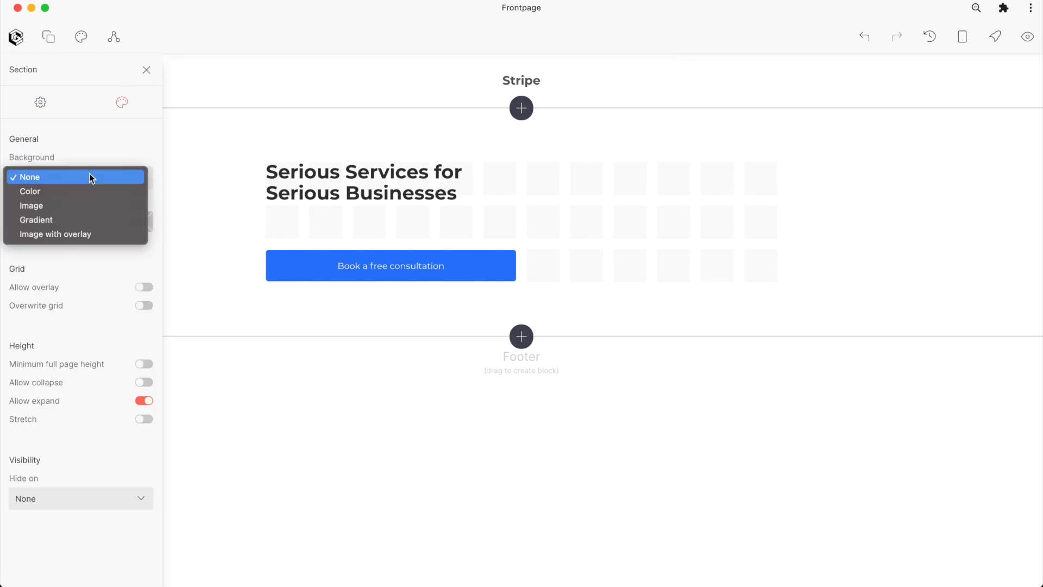
click(73, 207)
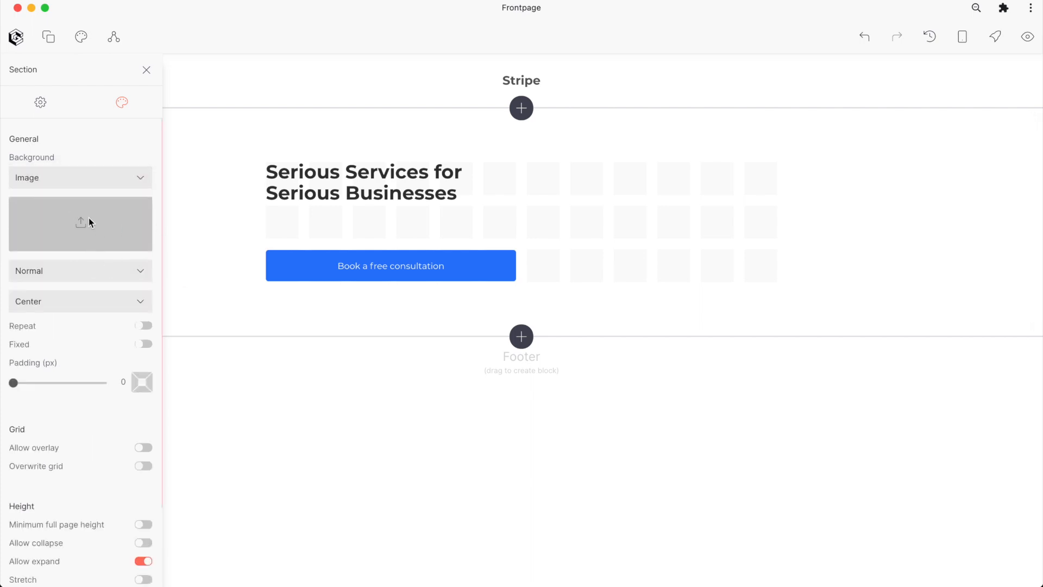
click(89, 218)
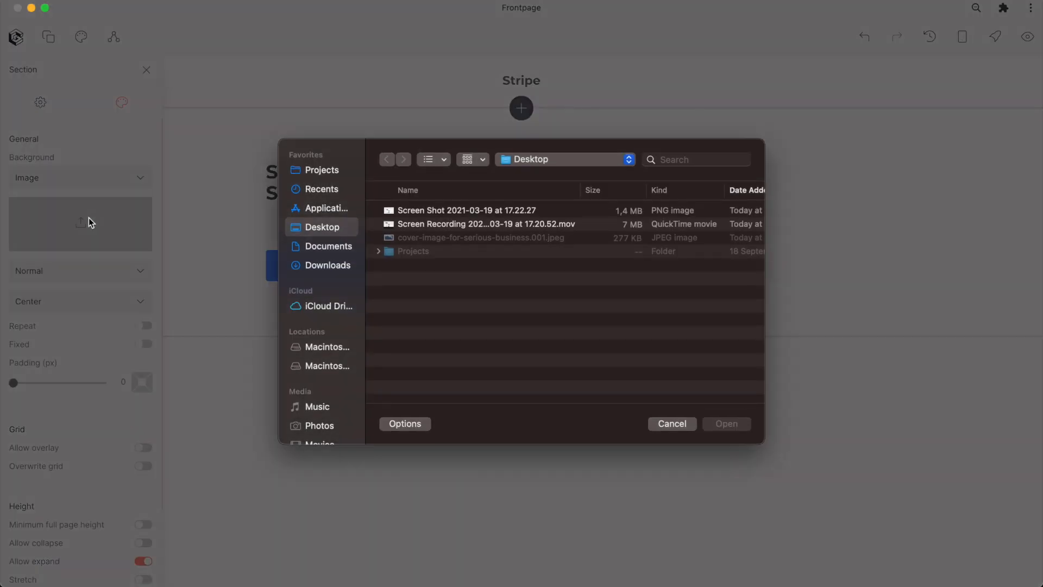
click(442, 240)
double_click(442, 241)
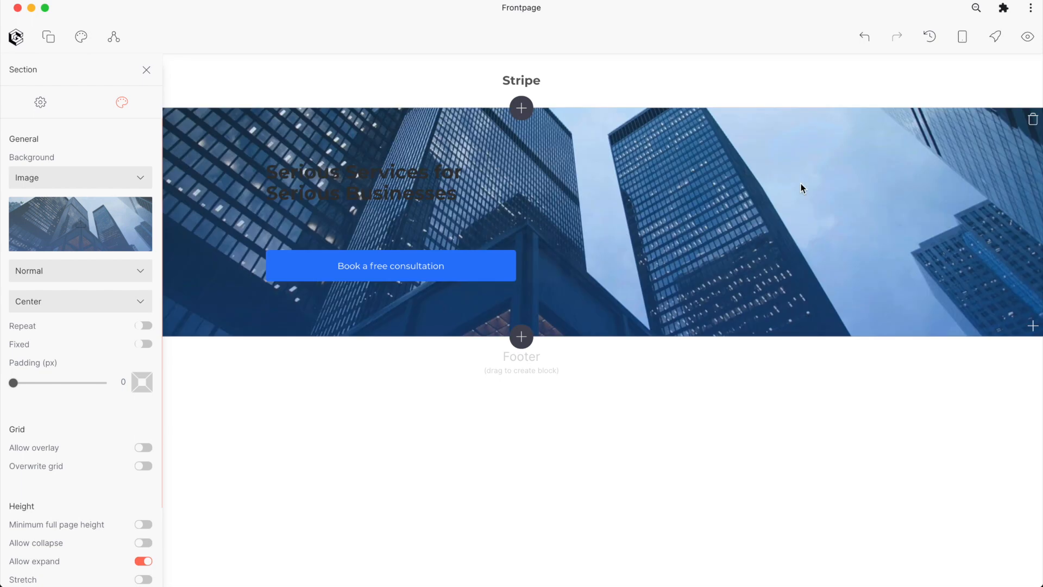
key(Escape)
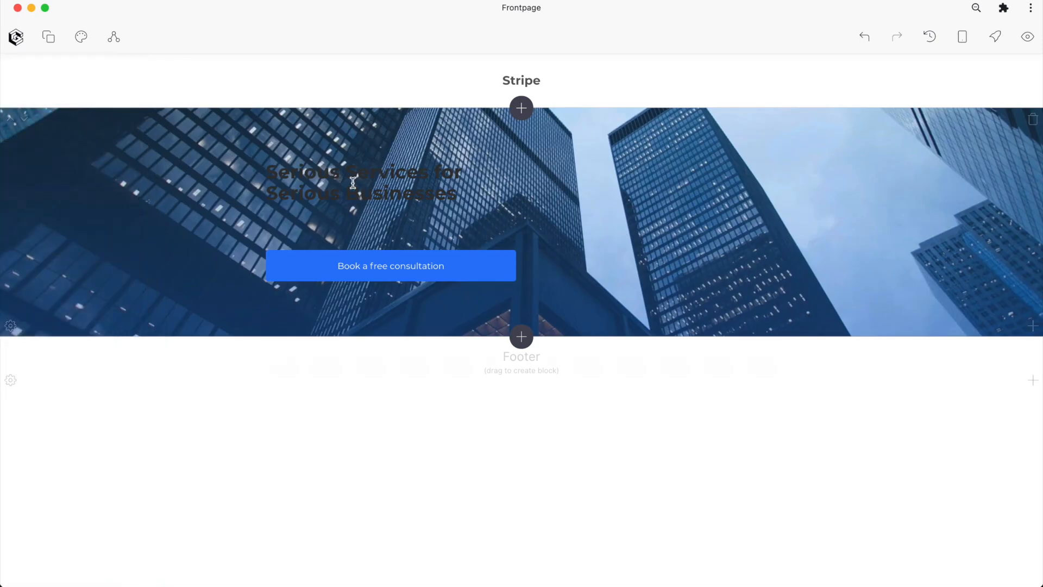
Set the hero section's background image sizing to Cover, keeping its position at Center.
click(10, 327)
click(121, 103)
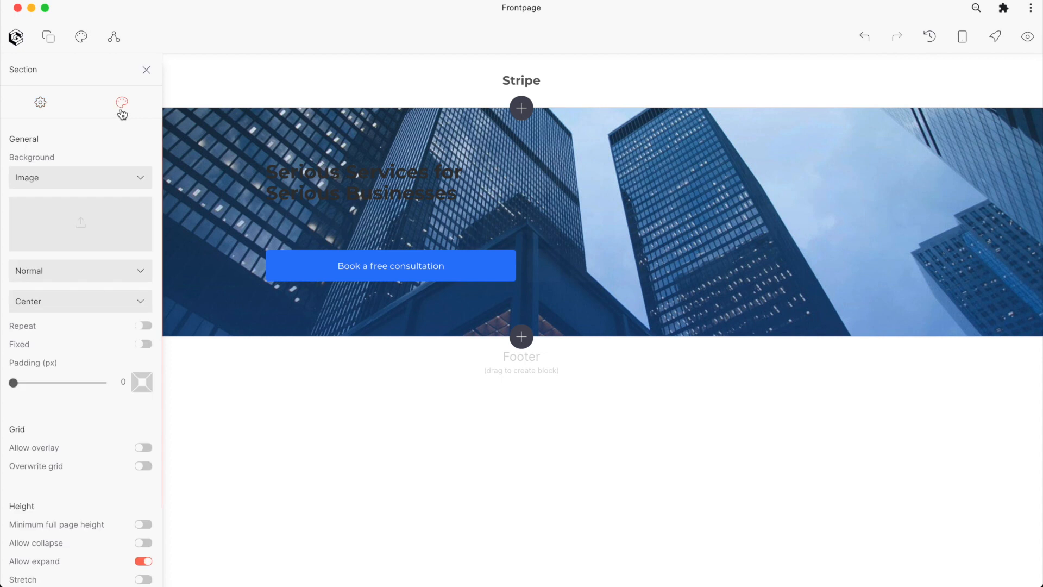
click(50, 302)
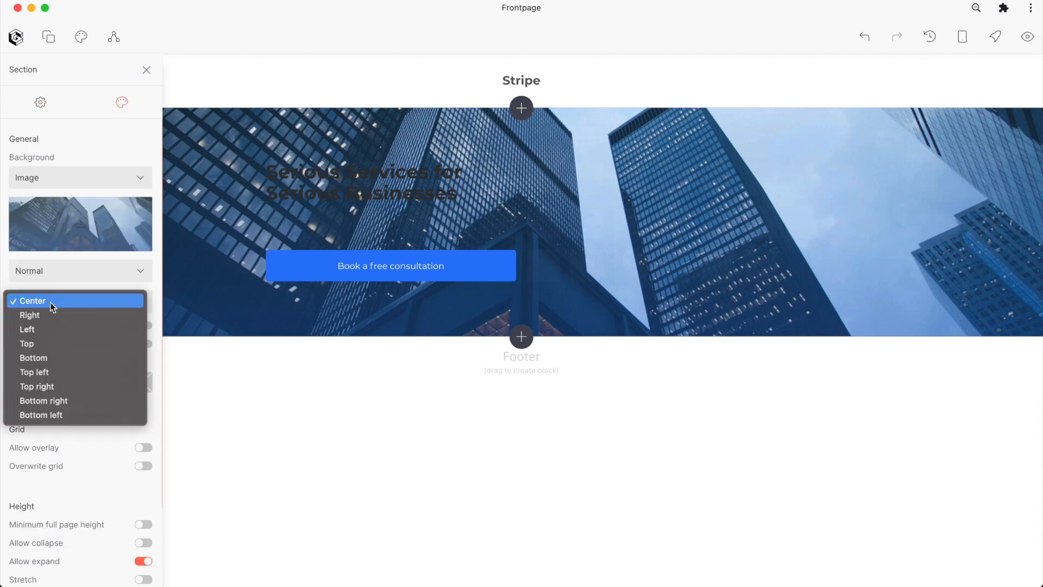
click(57, 268)
click(54, 269)
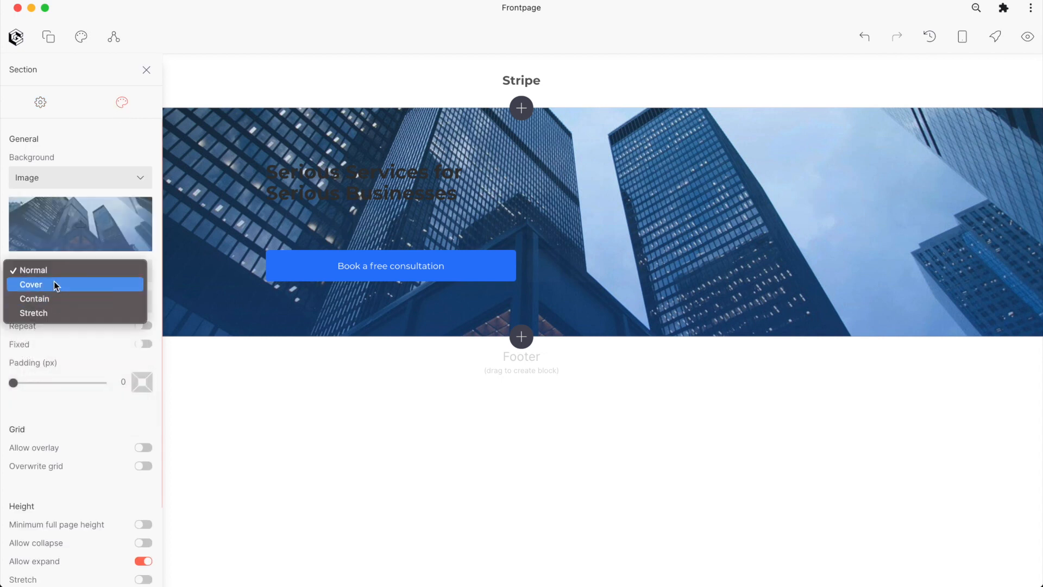
click(54, 281)
click(721, 180)
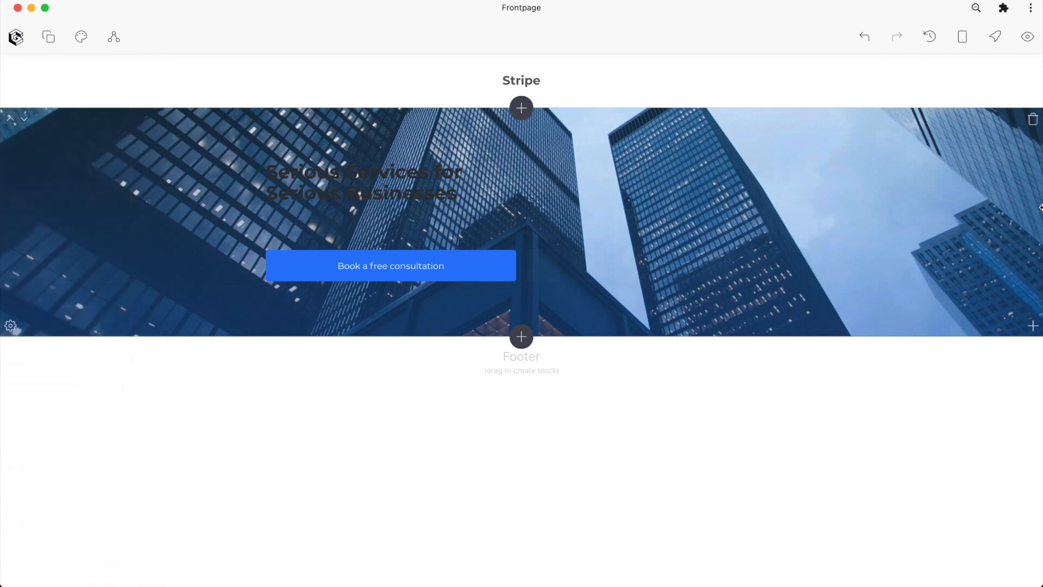
Change the font color of the "Serious Services for Serious Businesses" heading to white (#FFFFFF).
click(276, 227)
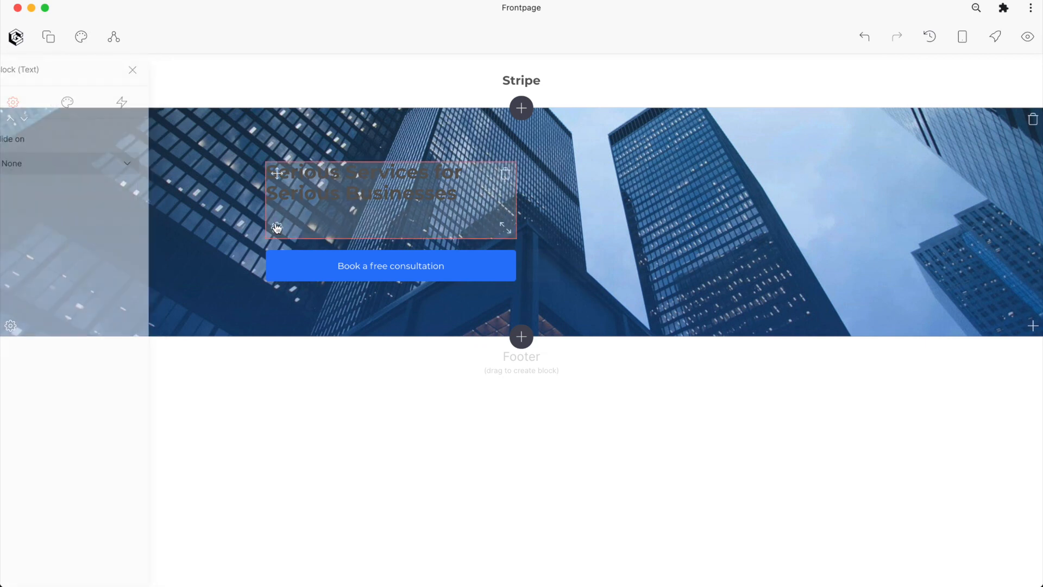
click(81, 103)
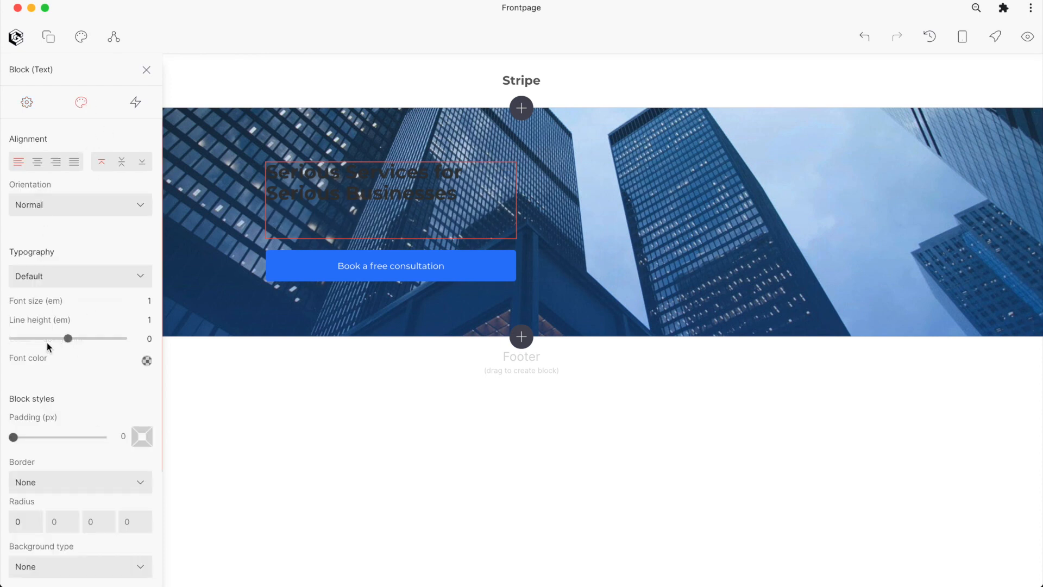
click(147, 360)
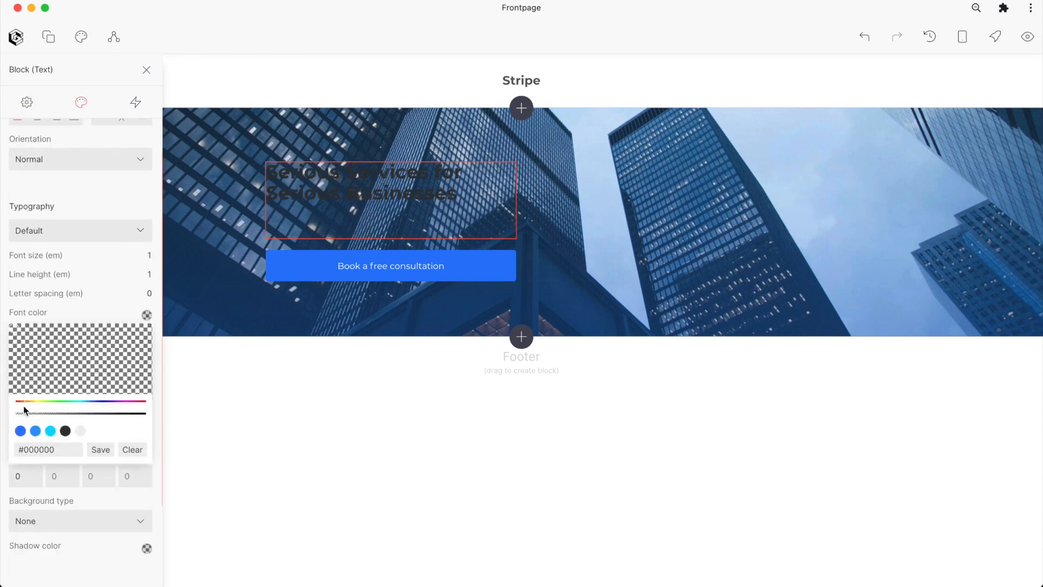
click(80, 431)
drag(22, 378, 10, 327)
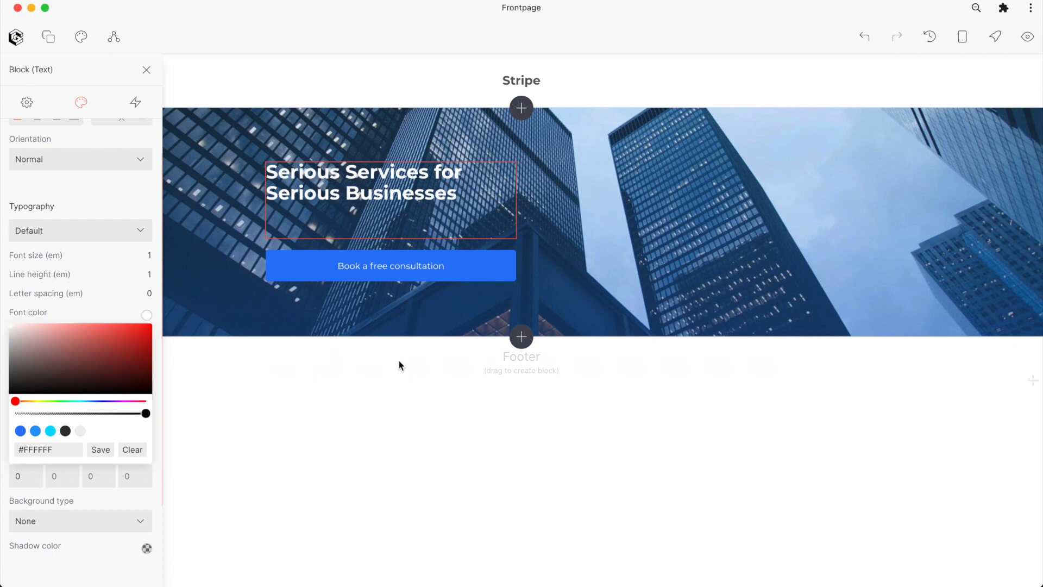
click(399, 360)
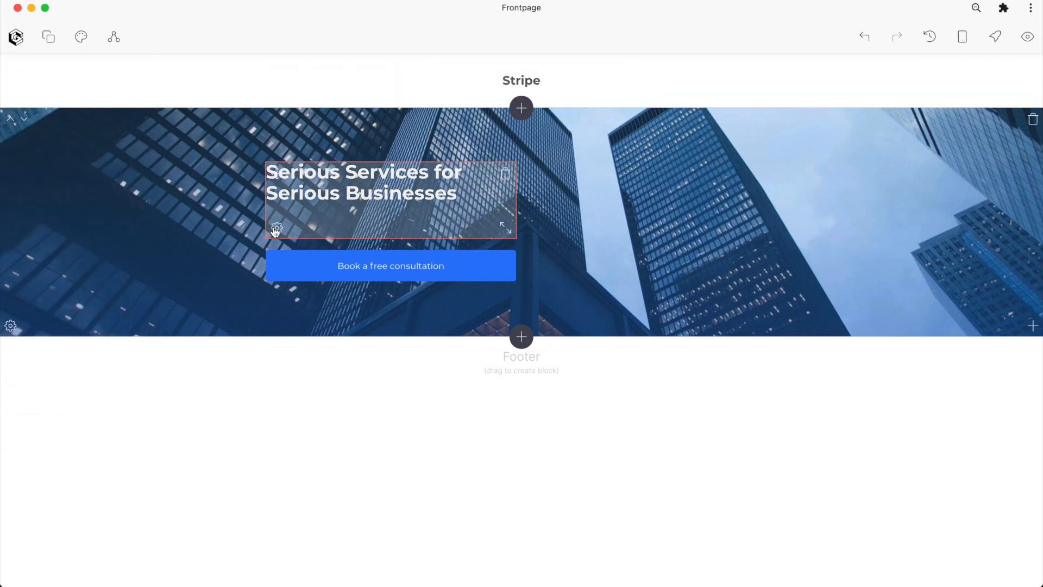
Enlarge the hero heading's font size slightly so its two lines nearly span the button's width.
click(276, 230)
click(80, 103)
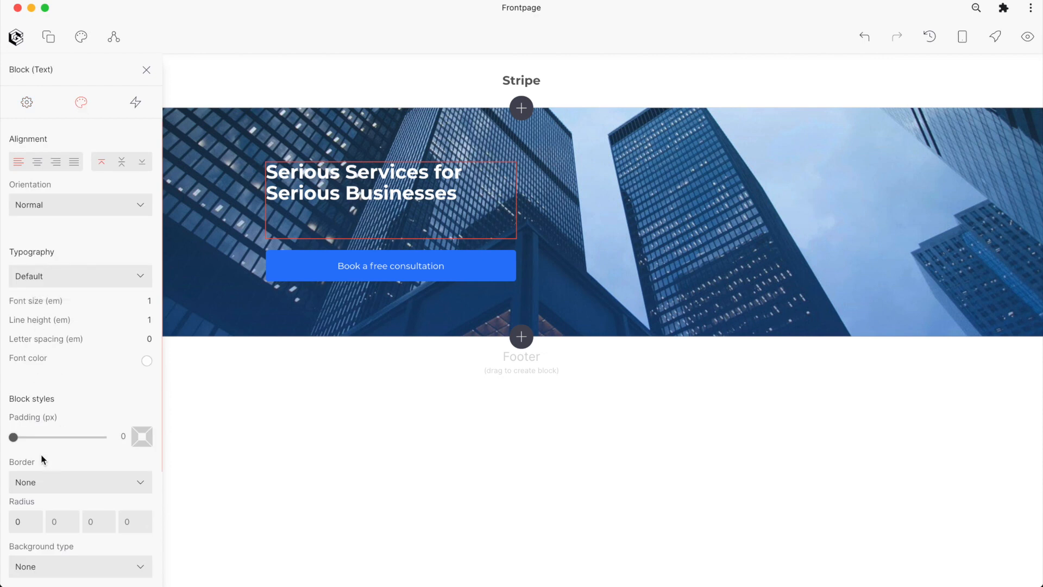
mouse_move(83, 310)
drag(30, 303, 38, 300)
click(424, 410)
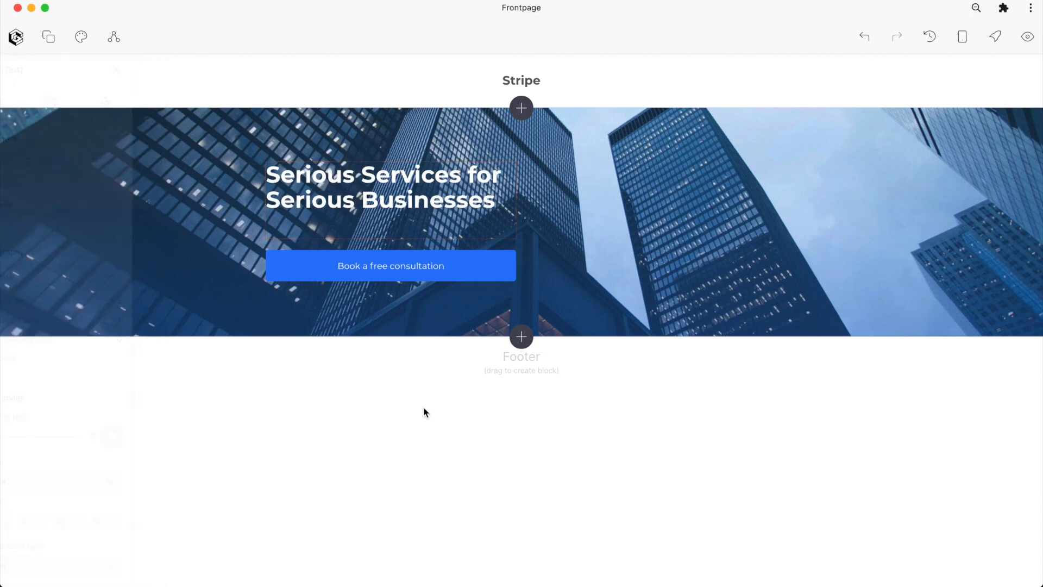
Preview the page to check the hero heading over the background image, and return to editing.
click(1027, 38)
drag(275, 140, 508, 181)
click(484, 144)
click(1027, 37)
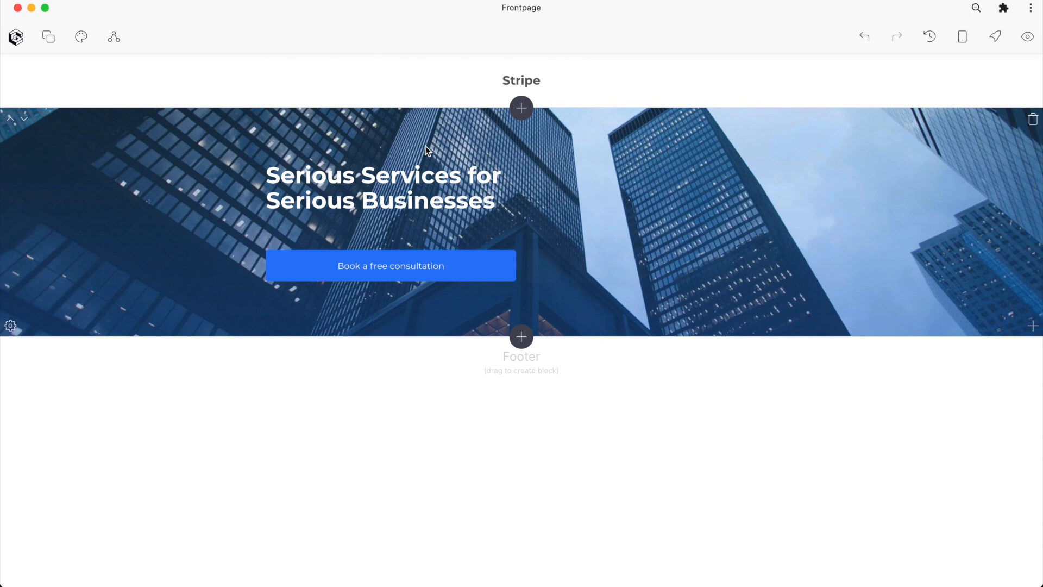
click(15, 321)
click(265, 300)
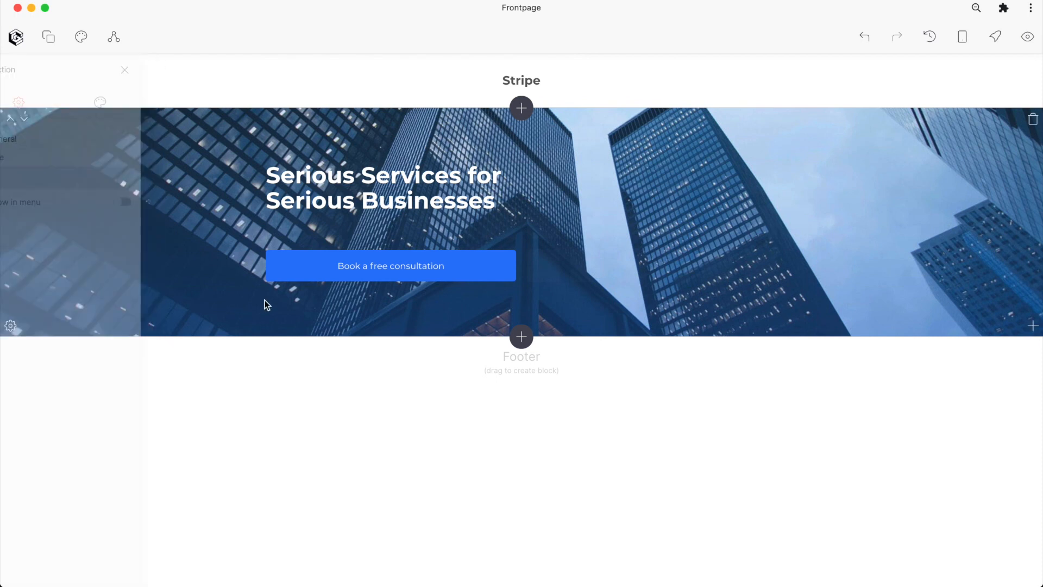
Set the hero section's background image position to Bottom.
click(10, 328)
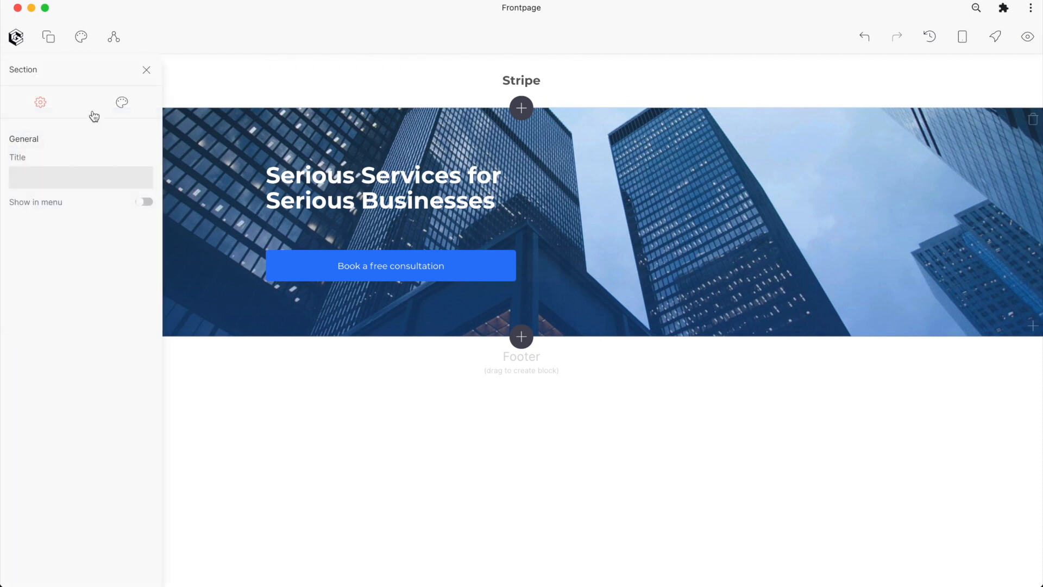
click(122, 102)
scroll(60, 308, down, 3)
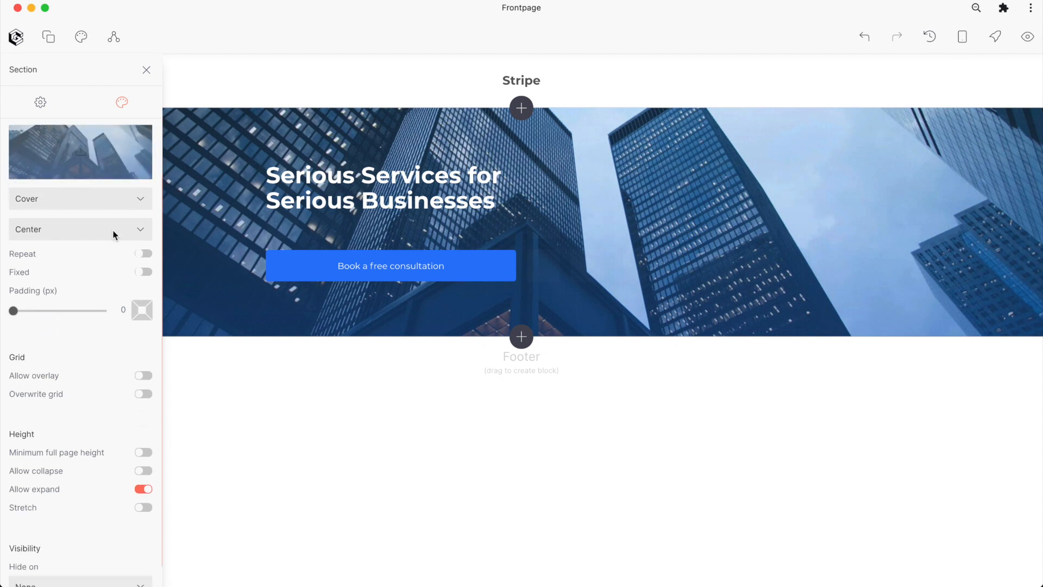
click(70, 235)
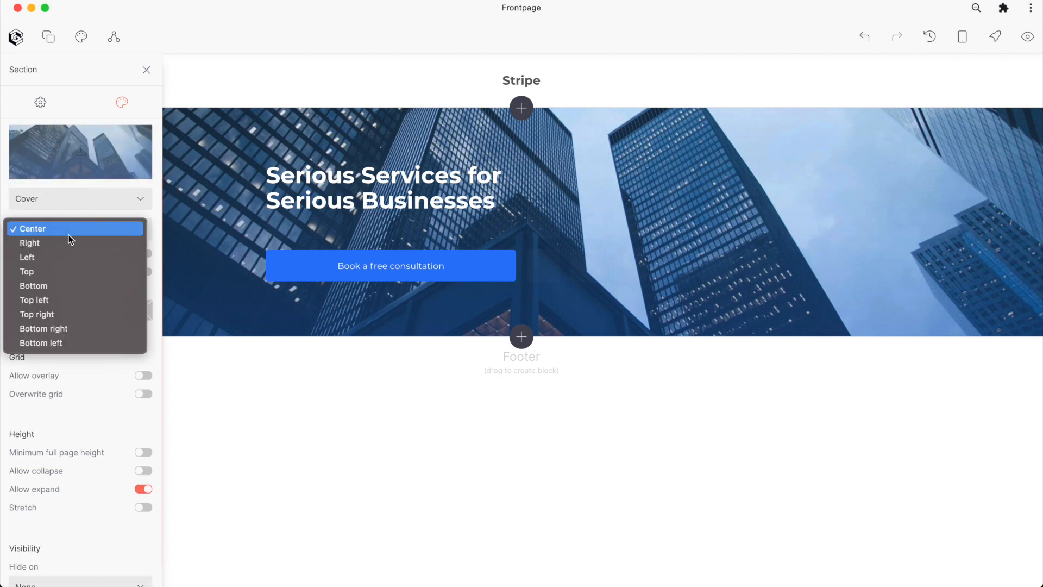
click(70, 283)
click(788, 200)
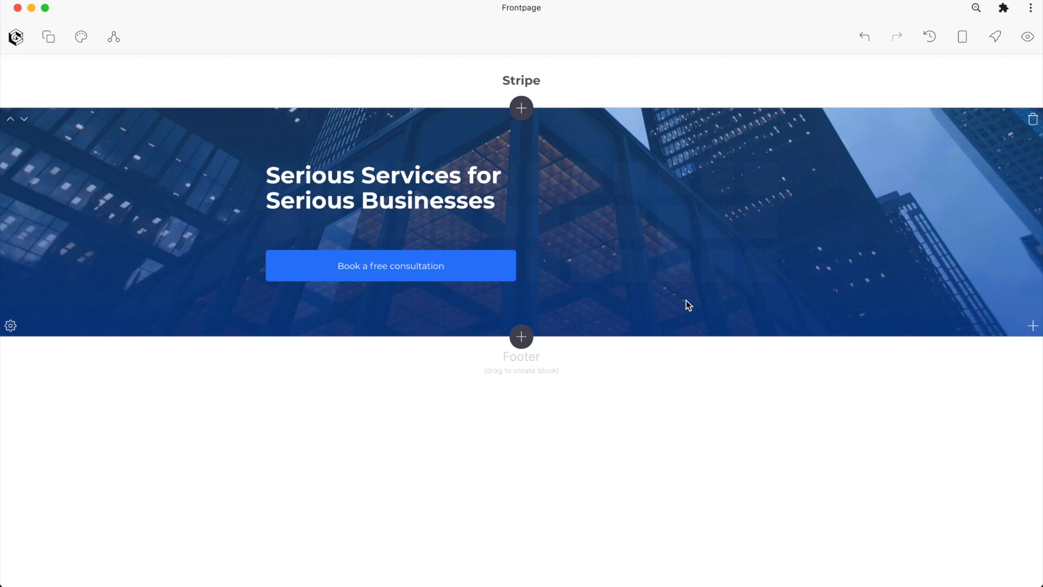
Add the "Our services" text section with six priced services below the hero section.
scroll(689, 306, down, 1)
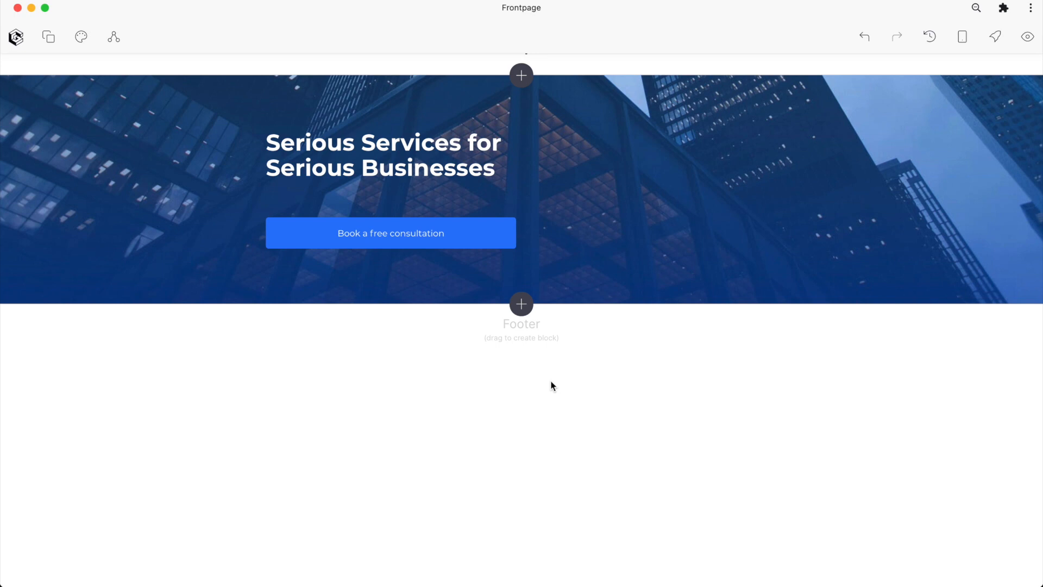
click(521, 306)
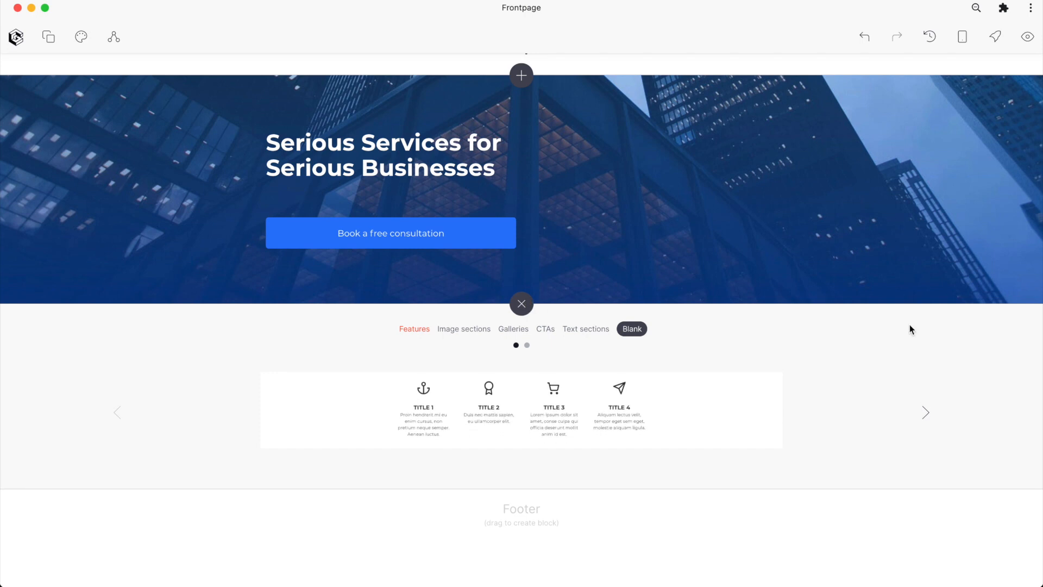
click(591, 335)
click(517, 346)
click(527, 346)
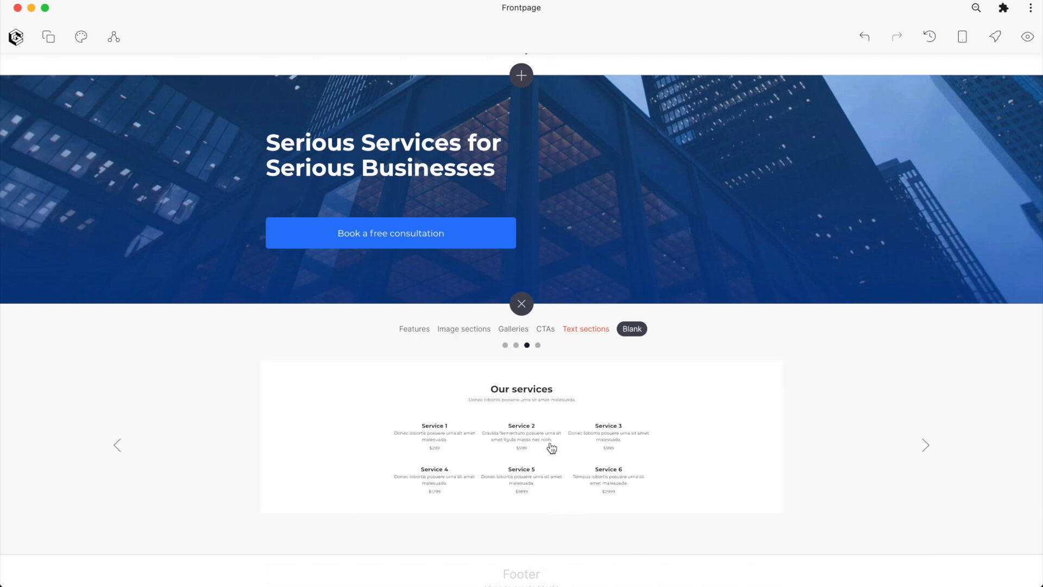
click(560, 420)
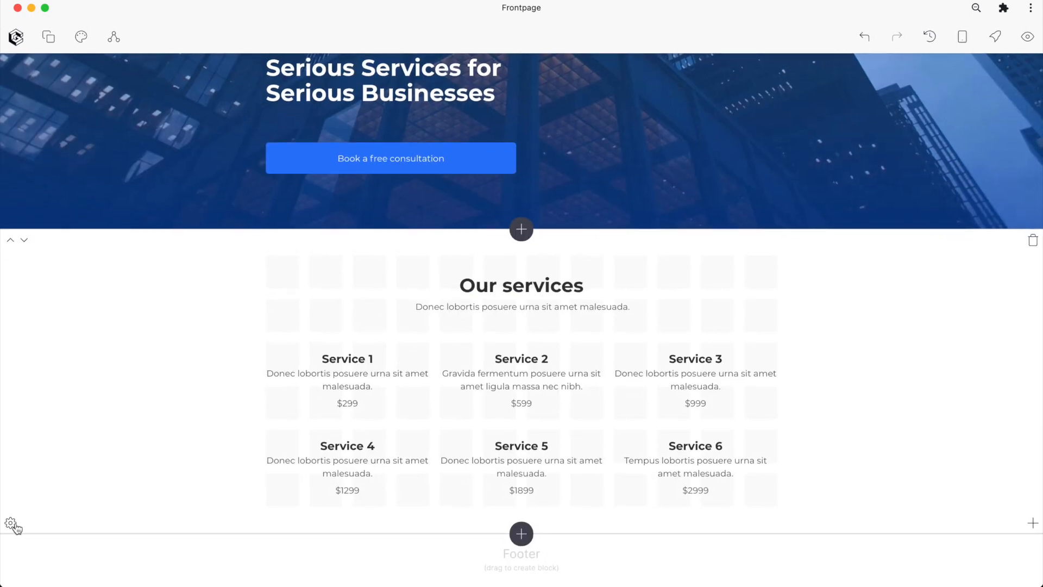
Raise the "Our services" section's padding to about the maximum.
click(11, 524)
click(128, 112)
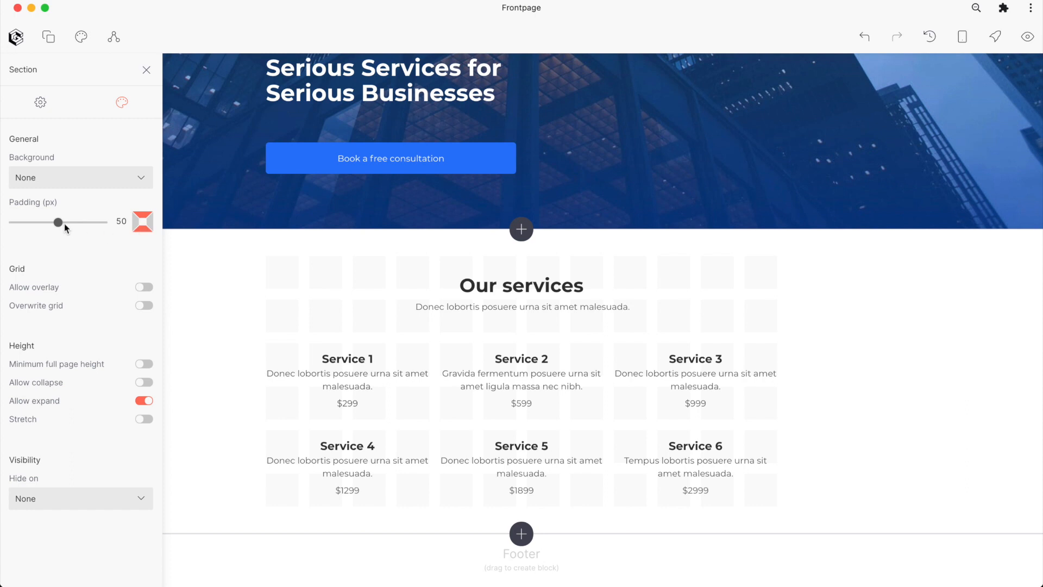
drag(58, 223, 105, 223)
click(882, 334)
Replace the "Our services" heading with "Global payments infrastructure for the internet".
scroll(883, 329, down, 2)
click(566, 251)
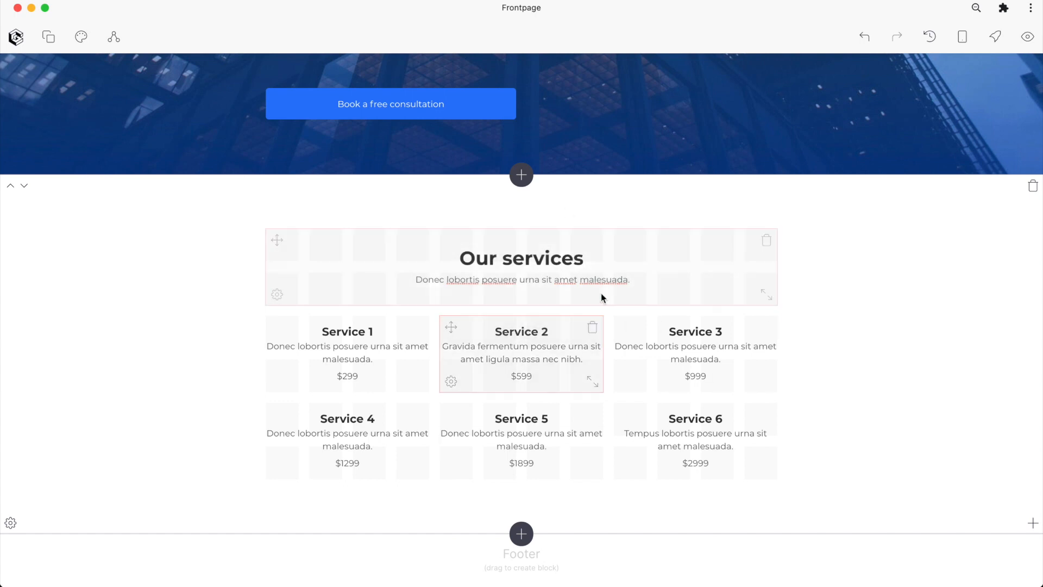
triple_click(573, 258)
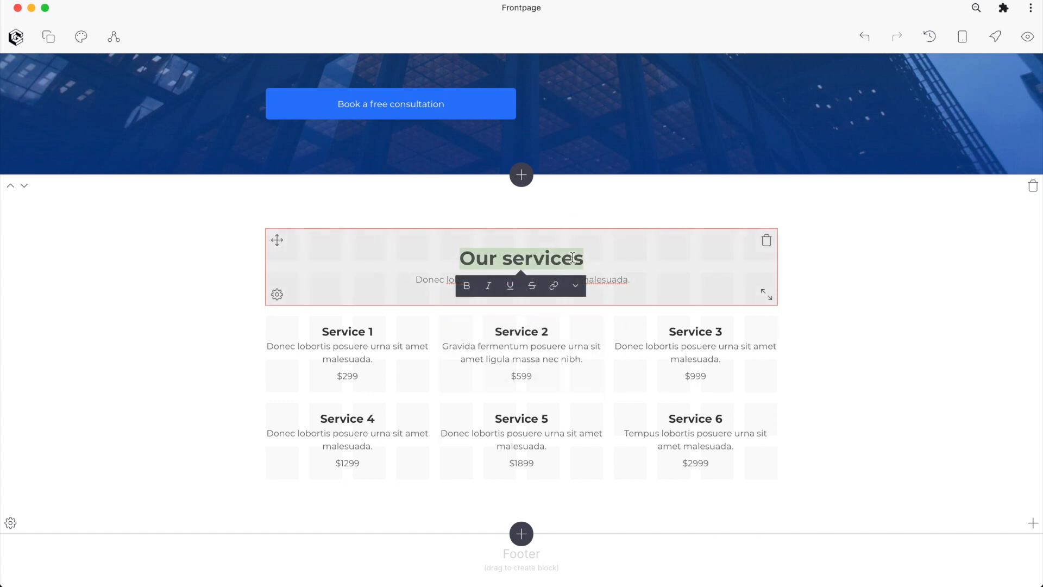
text(Glo)
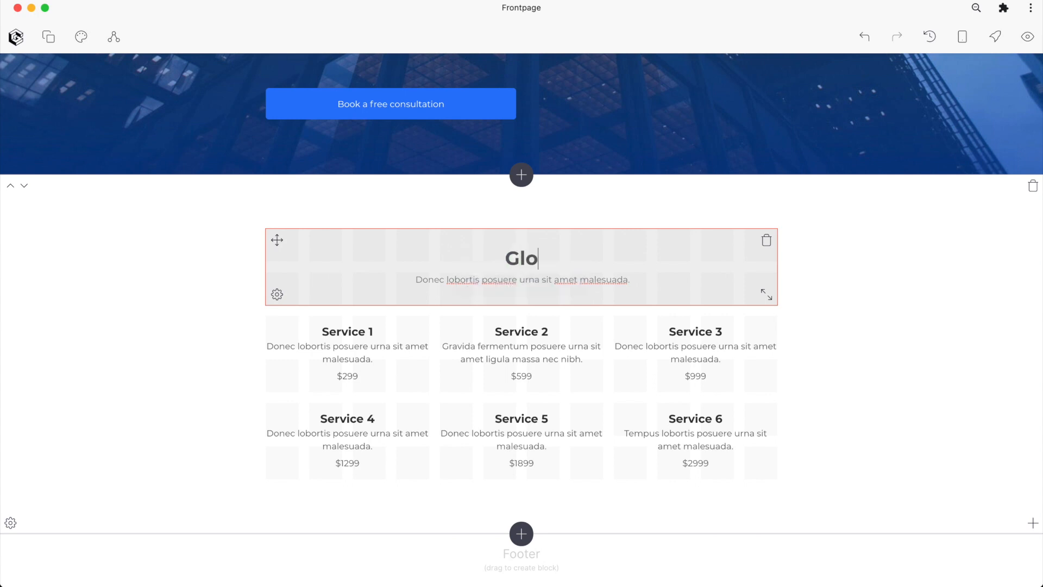
text(bal payments)
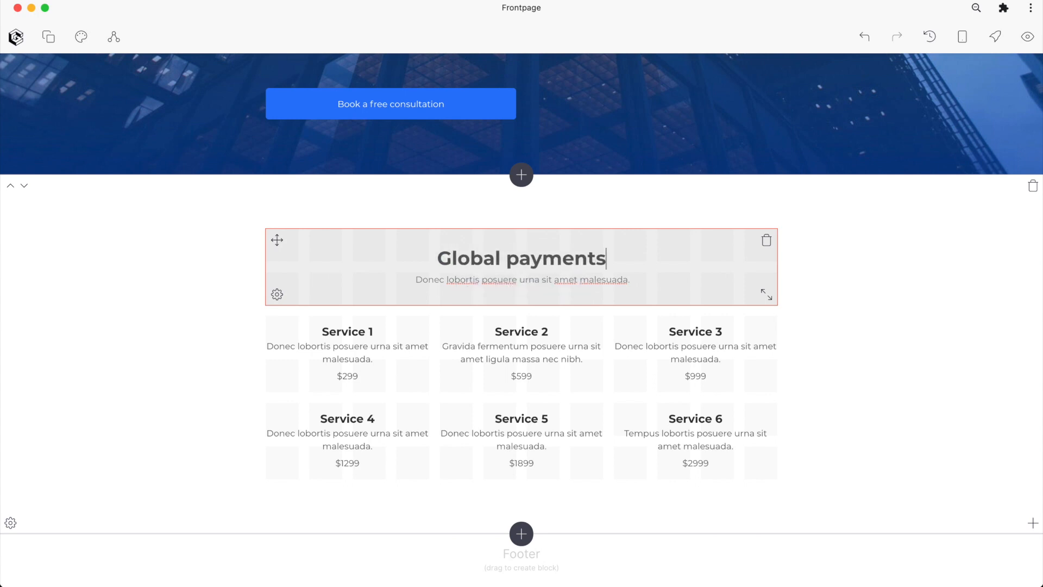
text( infrastructur)
key(BackSpace)
key(BackSpace)
text(ture for the internet)
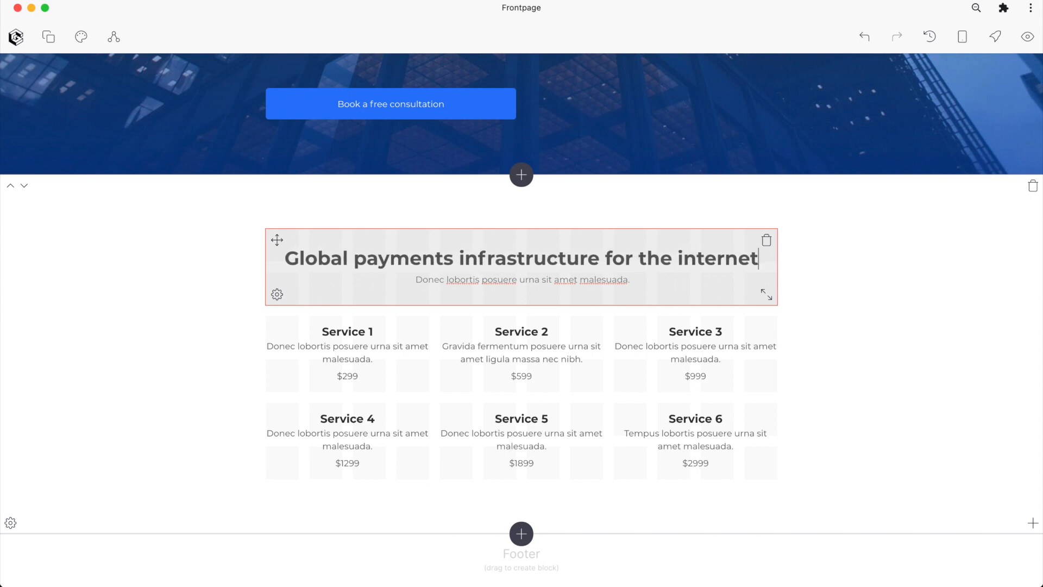
click(988, 254)
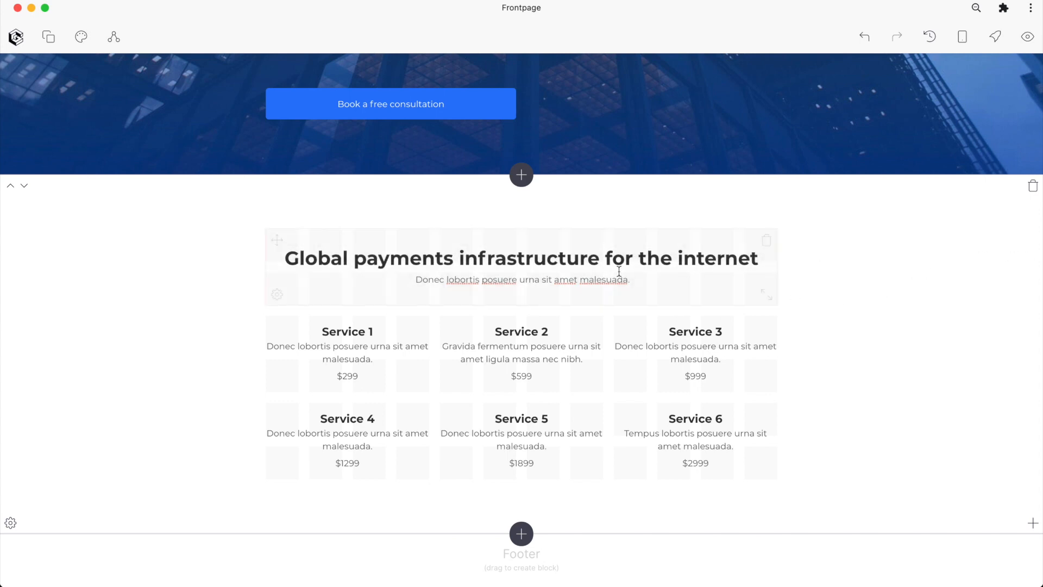
Extend the "Global payments infrastructure" heading block downward by one grid row.
click(277, 294)
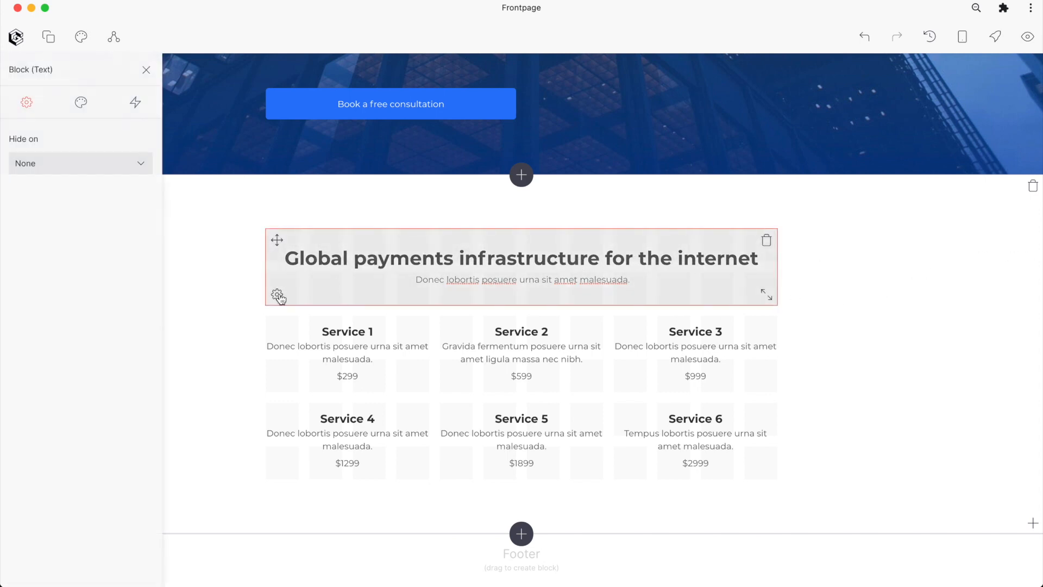
click(568, 279)
drag(767, 294, 767, 337)
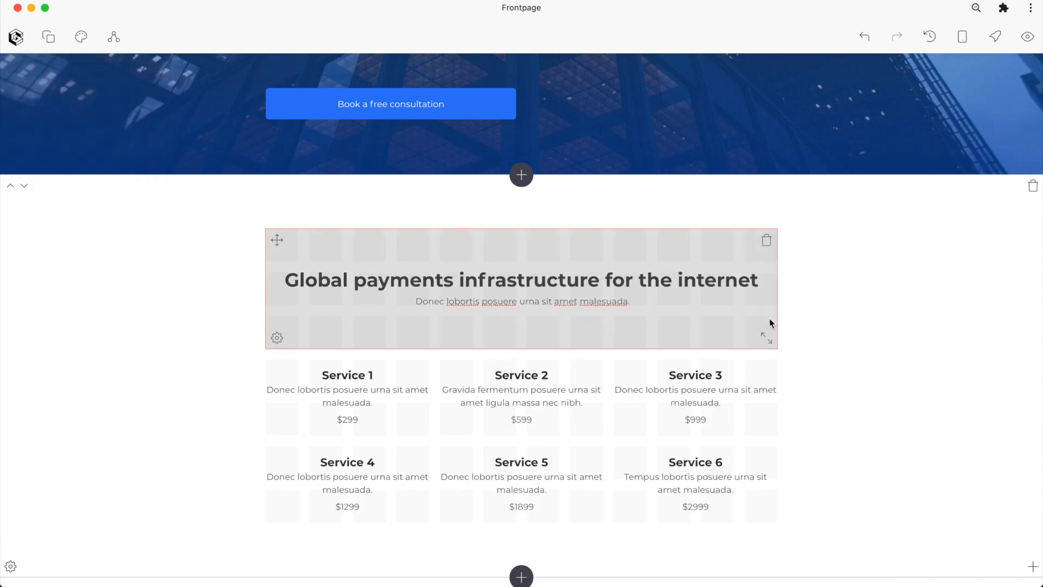
scroll(620, 282, down, 2)
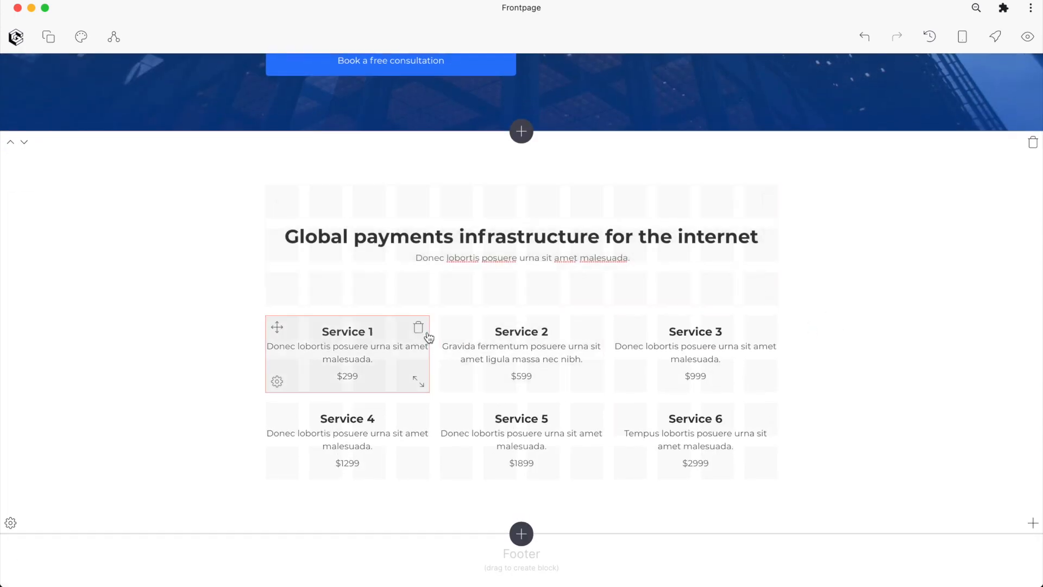
triple_click(353, 334)
triple_click(513, 348)
triple_click(708, 354)
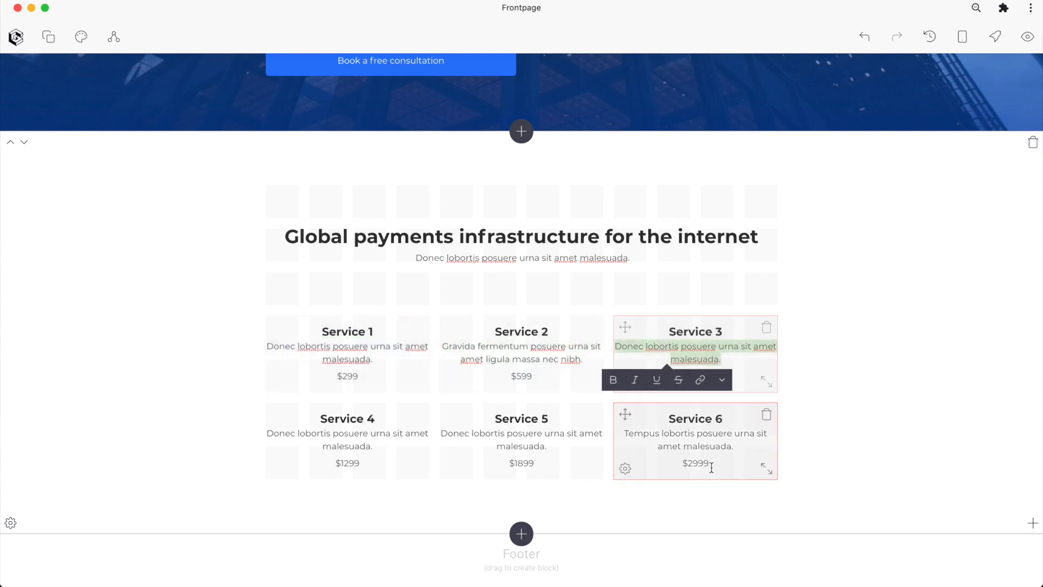
click(706, 437)
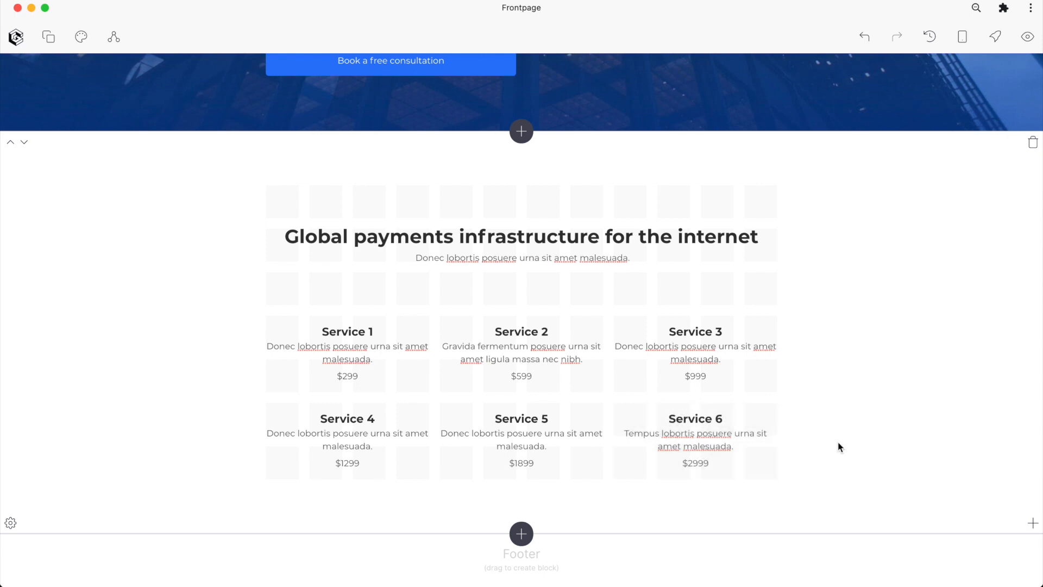
scroll(839, 447, up, 5)
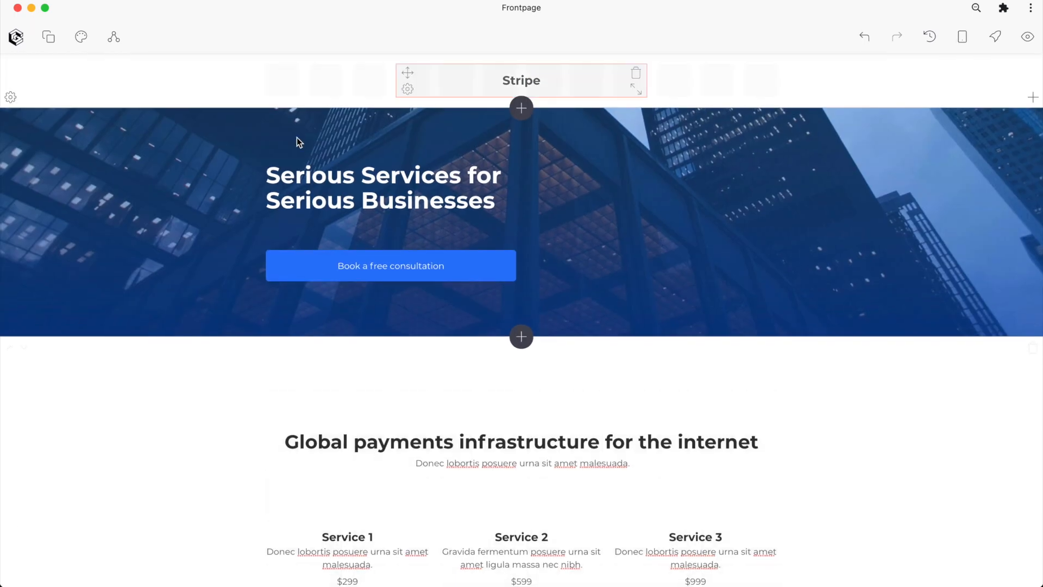
Add a blank section between the services section and the footer.
scroll(535, 290, down, 4)
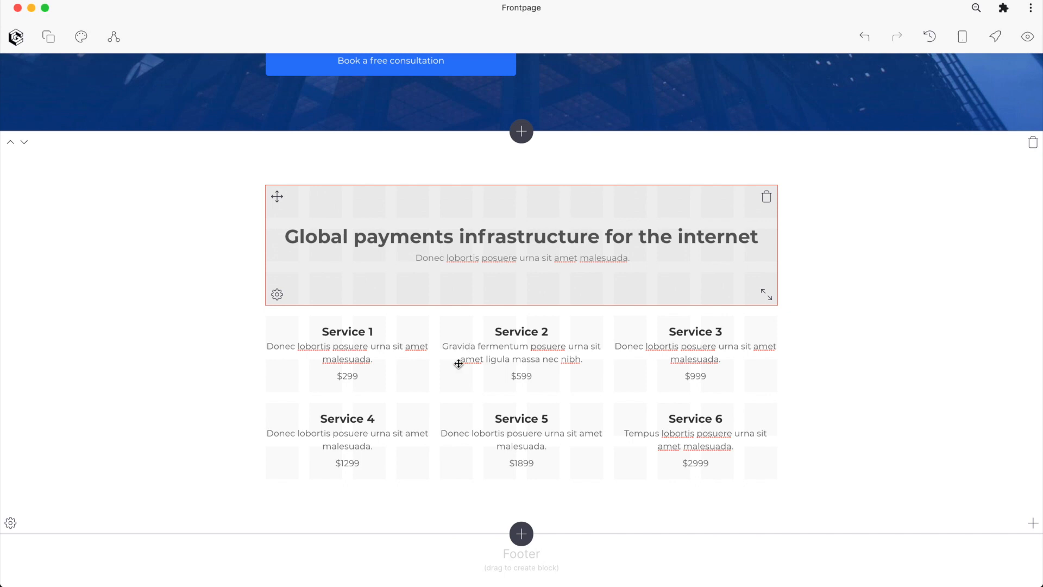
click(522, 533)
scroll(884, 412, down, 5)
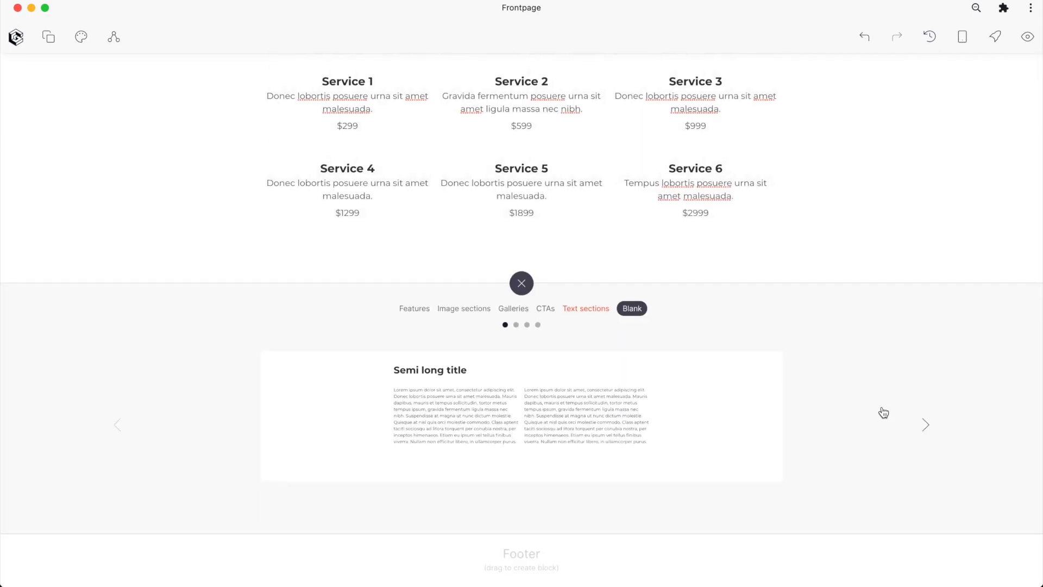
click(634, 311)
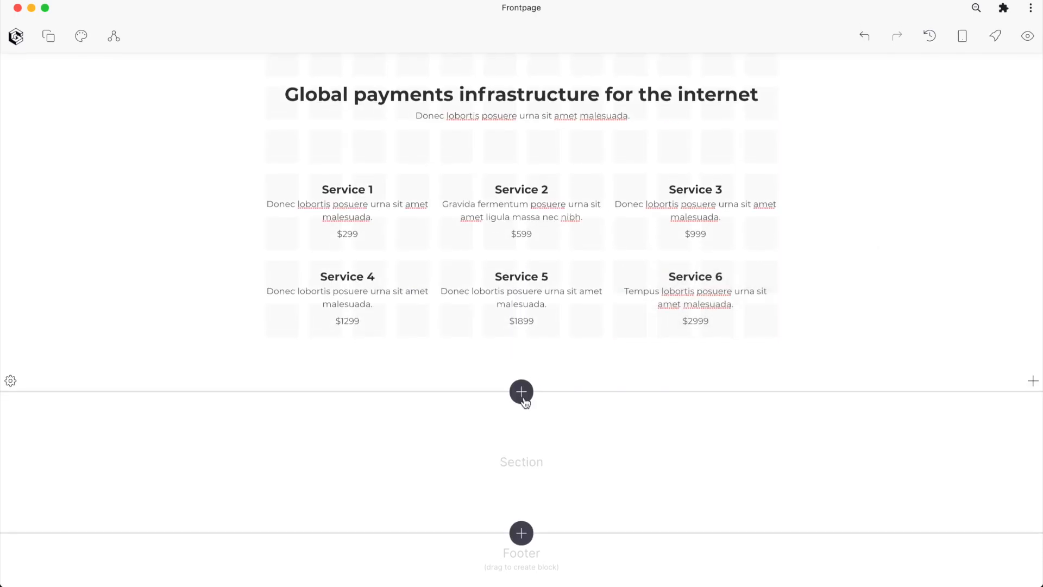
Add a Reviews block across the blank section's full grid width and extend it to four rows.
drag(294, 425, 765, 519)
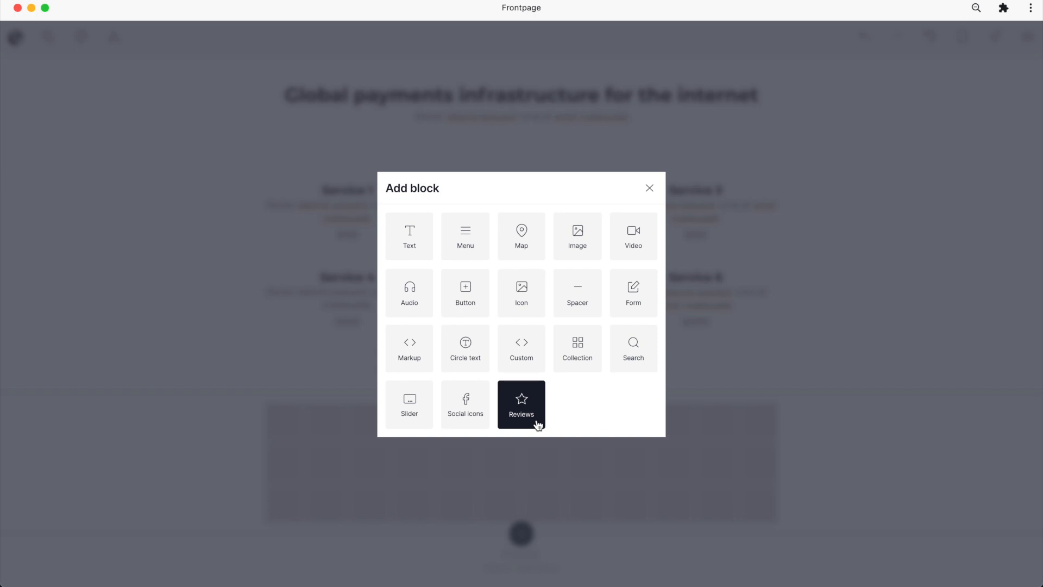
click(530, 409)
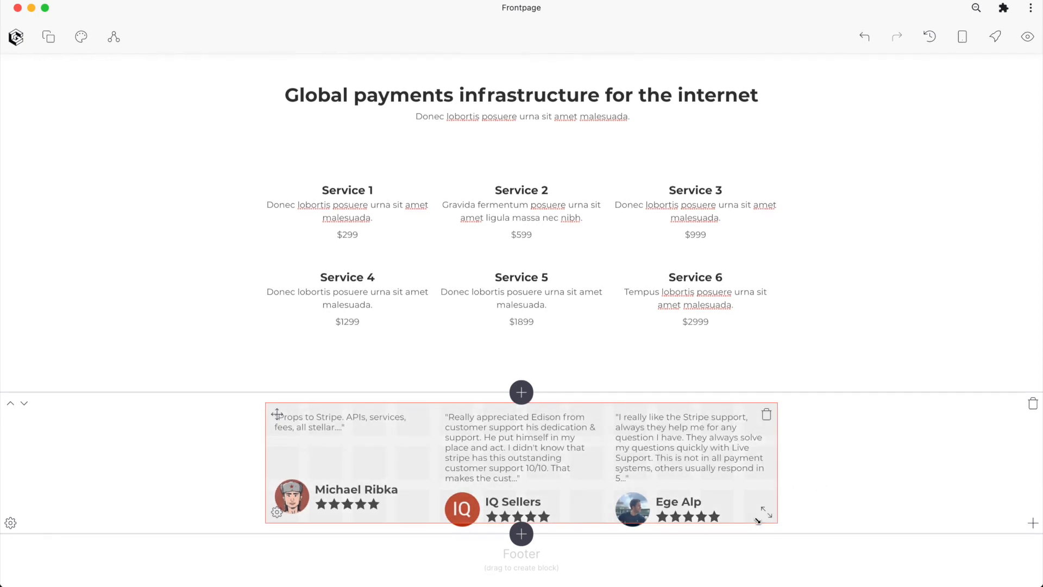
mouse_move(767, 514)
mouse_down()
mouse_move(768, 550)
mouse_move(766, 521)
mouse_up()
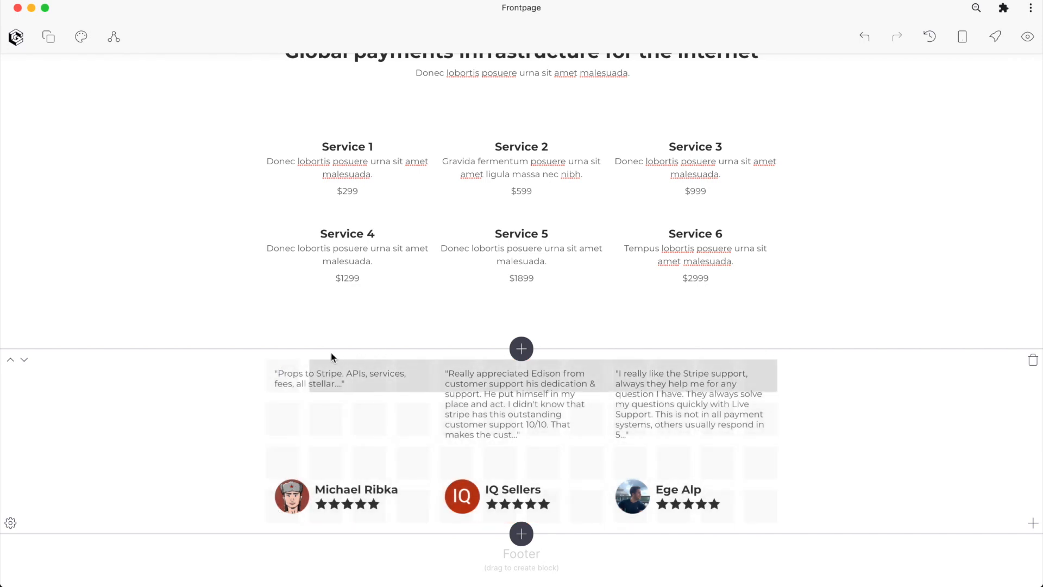
Add a full-width, one-row Text block above the reviews reading "Don't take our word for it. Hear it from our many customers.".
click(279, 359)
click(419, 229)
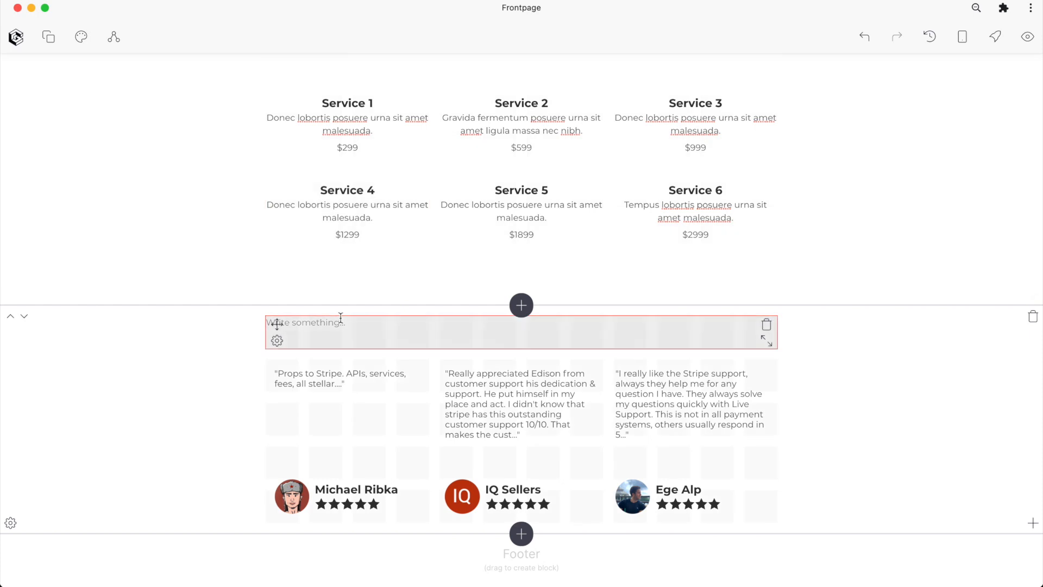
click(340, 317)
text(D)
text(t from our many customers.)
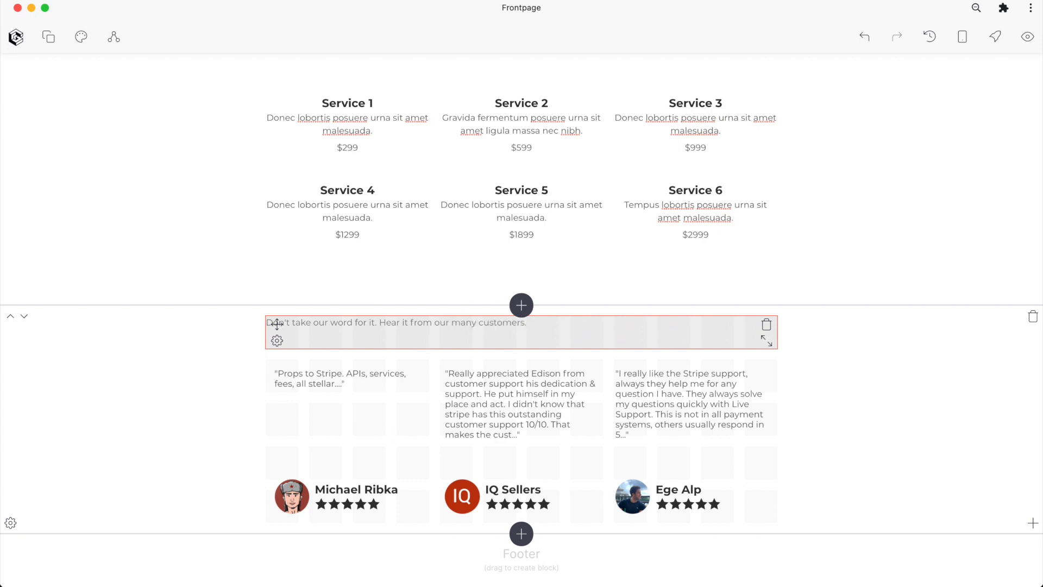
Format the whole line above the reviews as Header 2.
key(super+a)
click(451, 343)
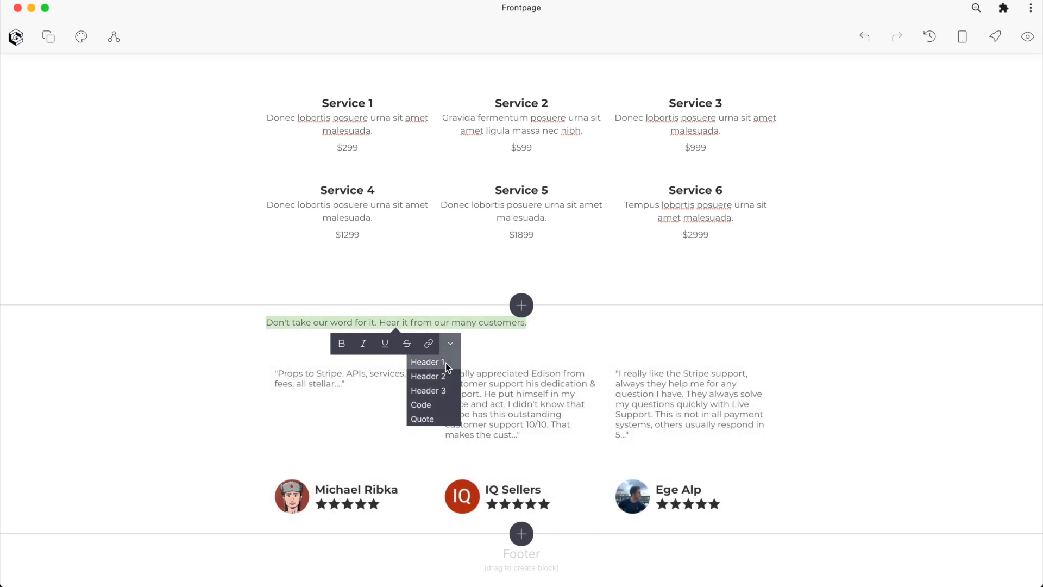
click(446, 370)
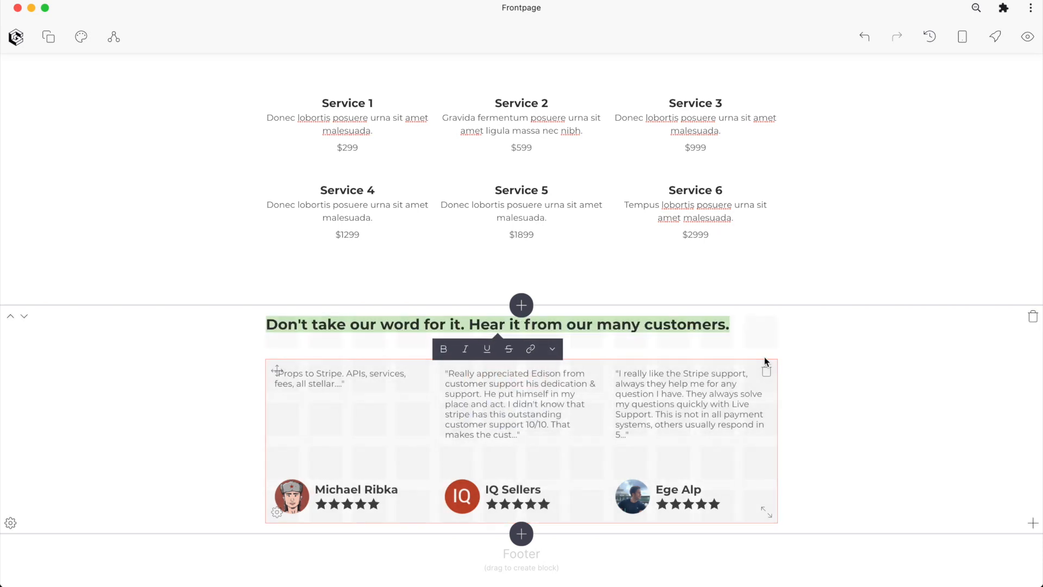
click(765, 358)
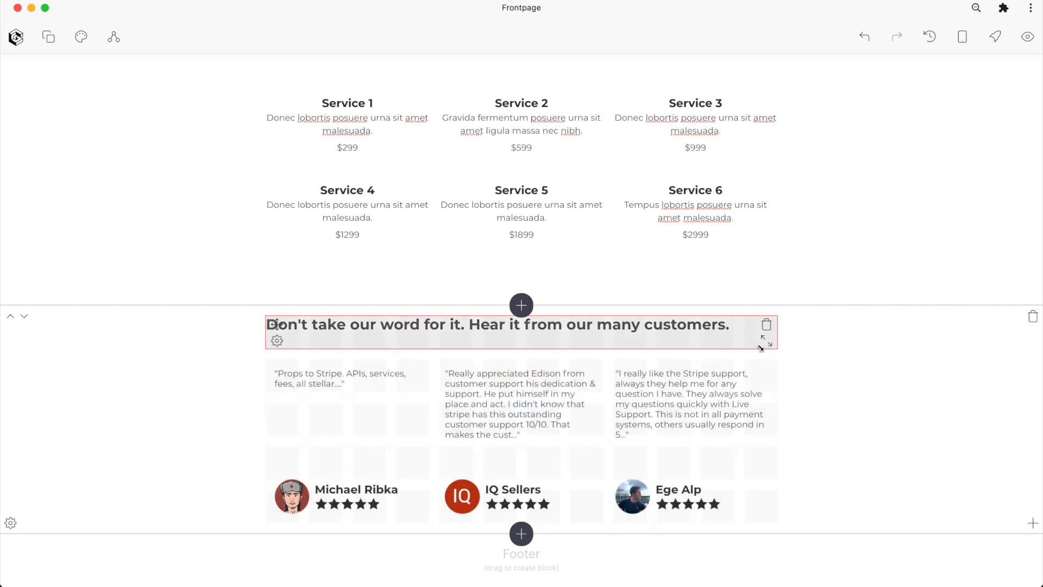
Narrow the reviews heading block to seven columns, shift it two columns to the right and extend it by one row.
drag(767, 341, 564, 343)
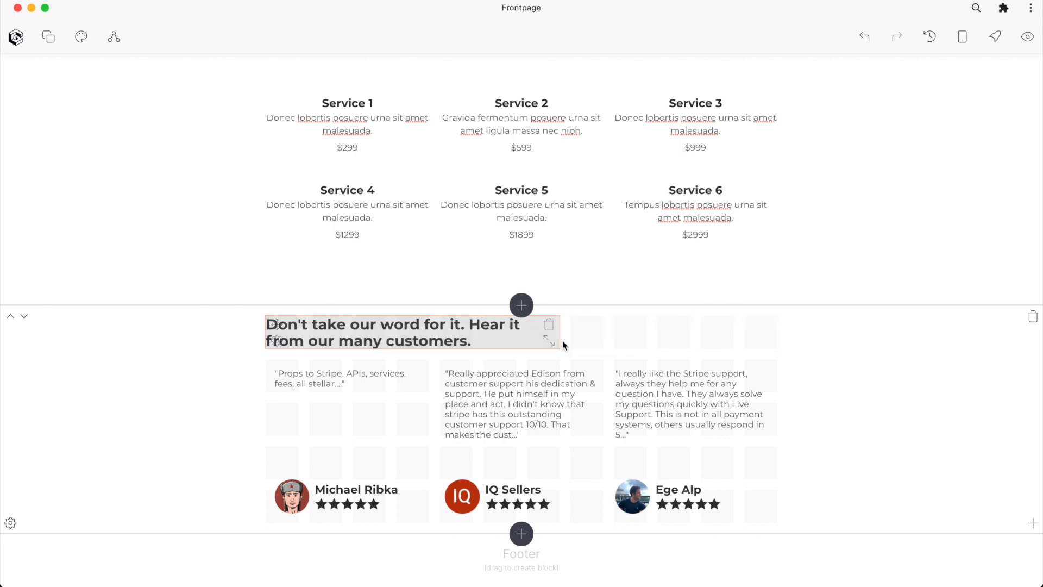
drag(277, 326, 362, 327)
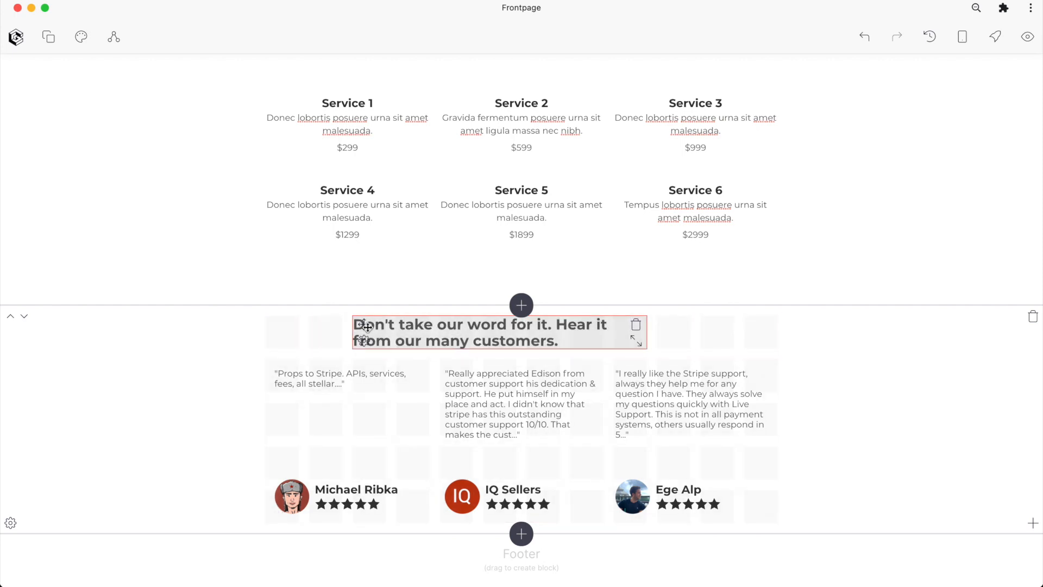
drag(636, 343, 638, 363)
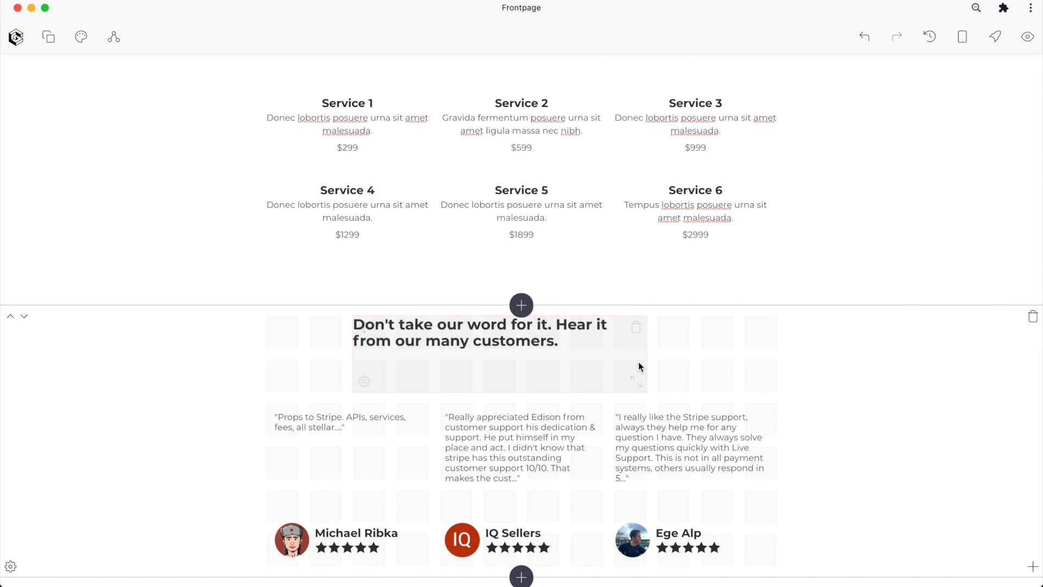
Center the text of the reviews heading block both horizontally and vertically.
click(362, 382)
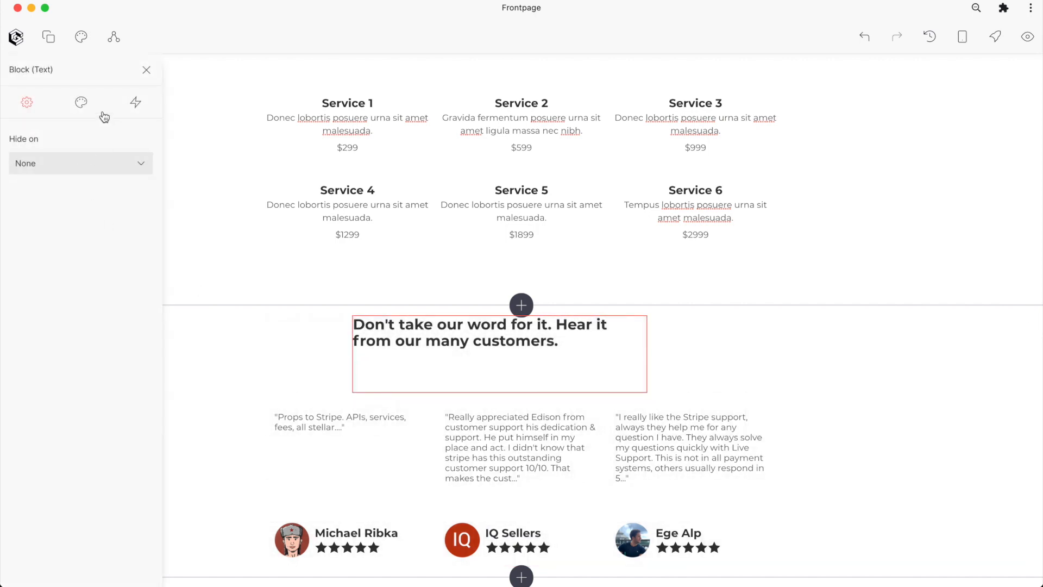
click(81, 102)
click(39, 162)
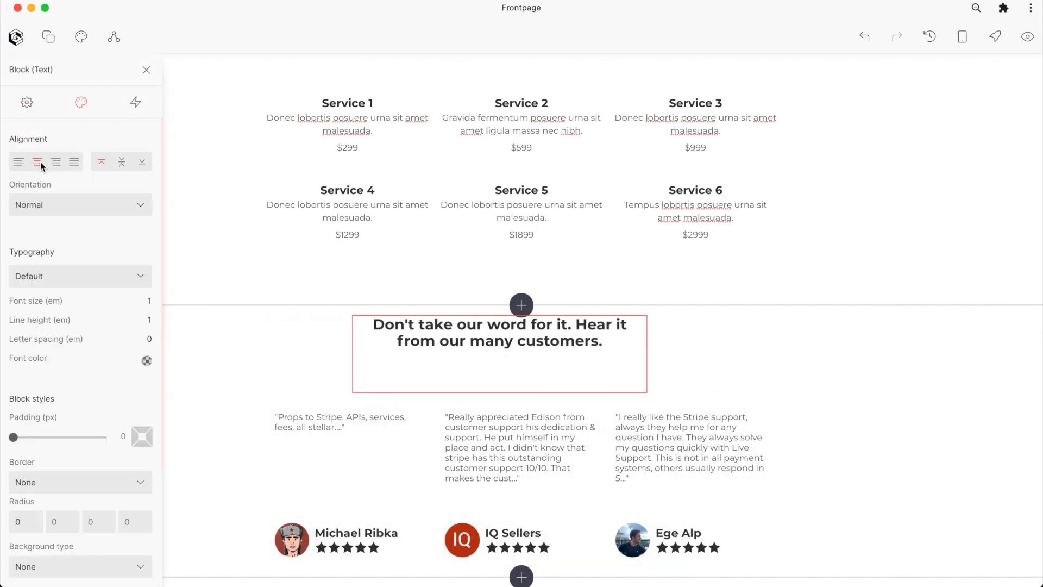
click(126, 161)
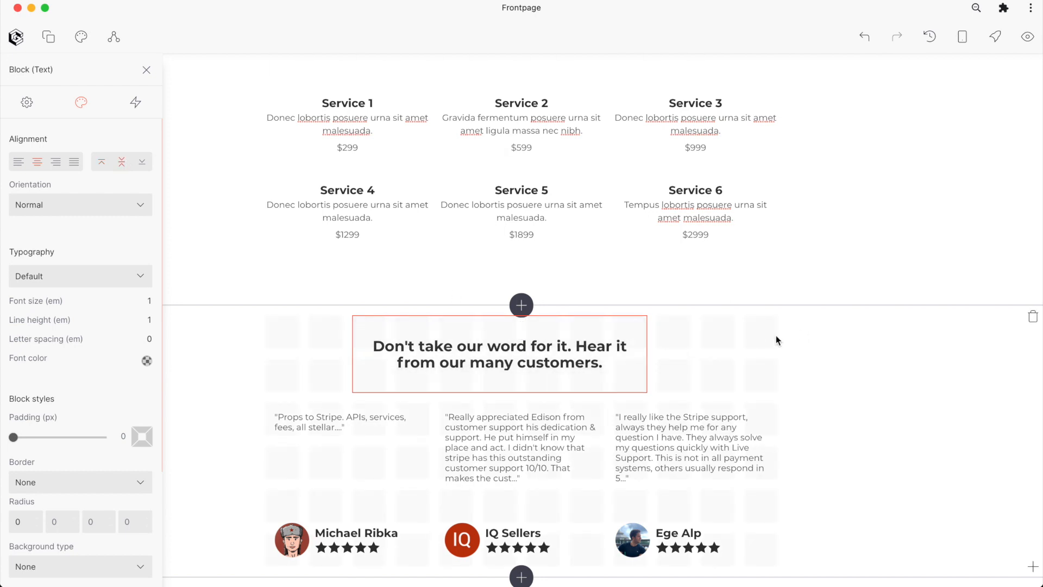
Widen the reviews heading block to eight columns and break its text so "Hear it from our many customers." starts a new line.
drag(639, 384, 674, 385)
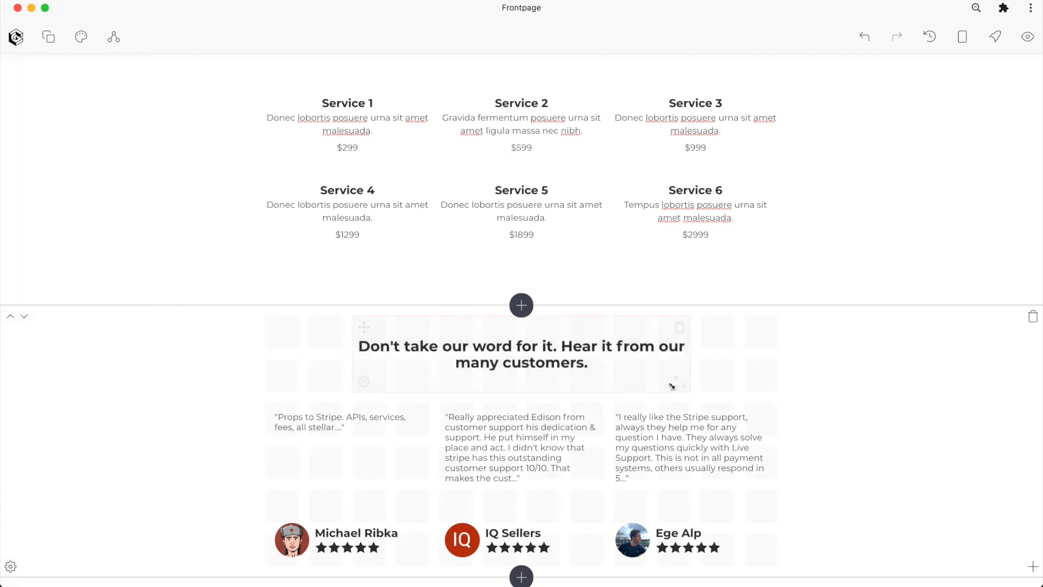
click(560, 348)
key(Return)
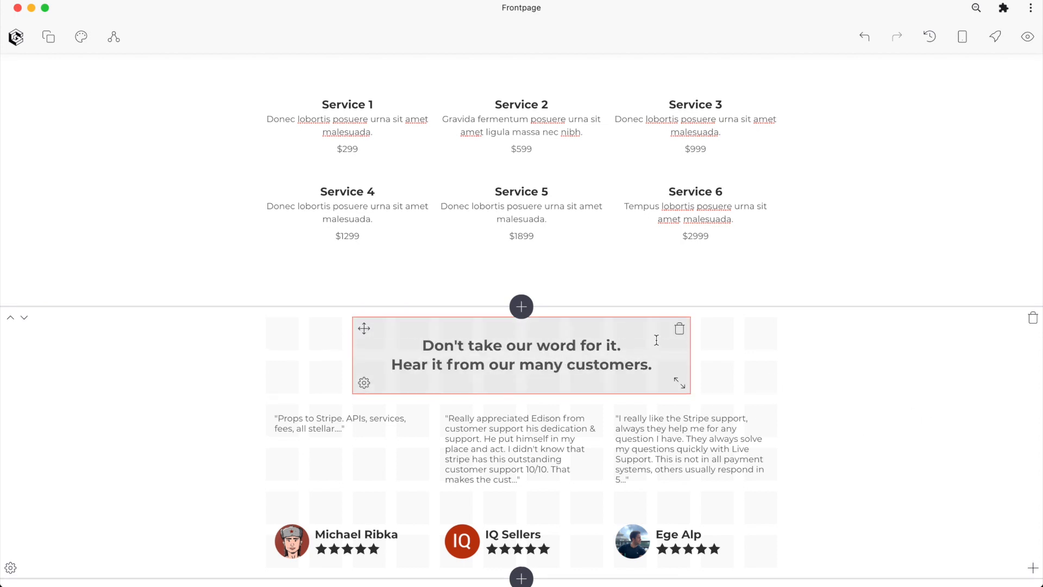
Raise the top and bottom padding of the reviews section to the maximum.
scroll(652, 394, down, 2)
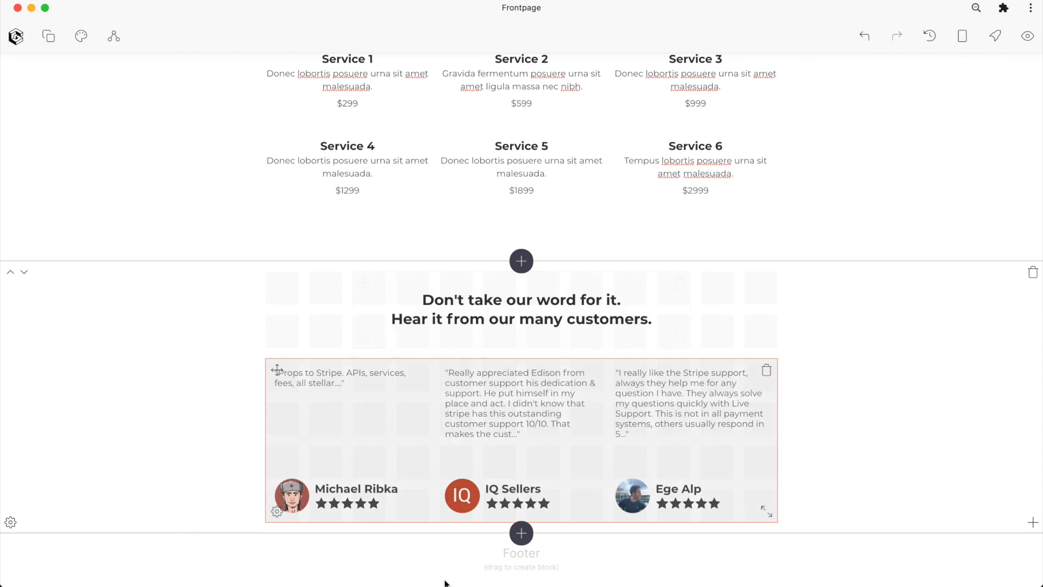
click(11, 525)
click(132, 104)
click(143, 221)
drag(33, 224, 114, 225)
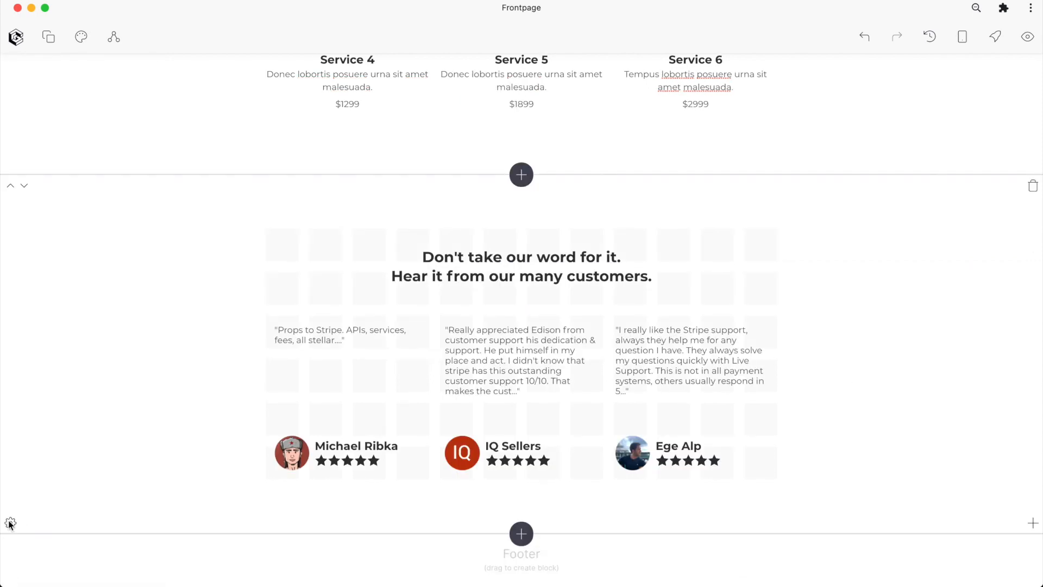
Give the reviews section a color background using the theme blue #2898FB with its opacity lowered to #2898FB26.
click(10, 525)
click(133, 106)
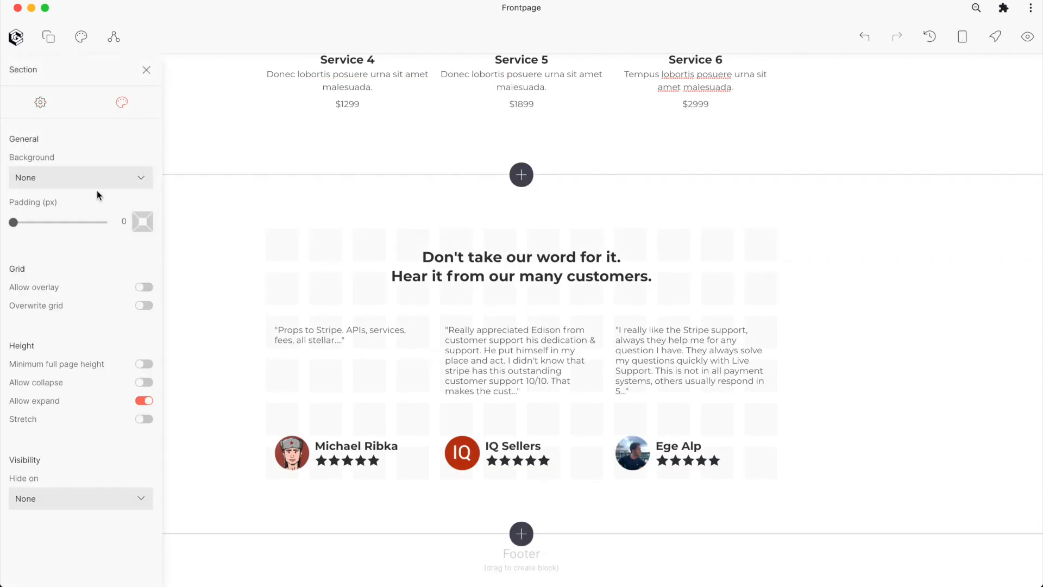
click(83, 177)
click(82, 190)
click(147, 205)
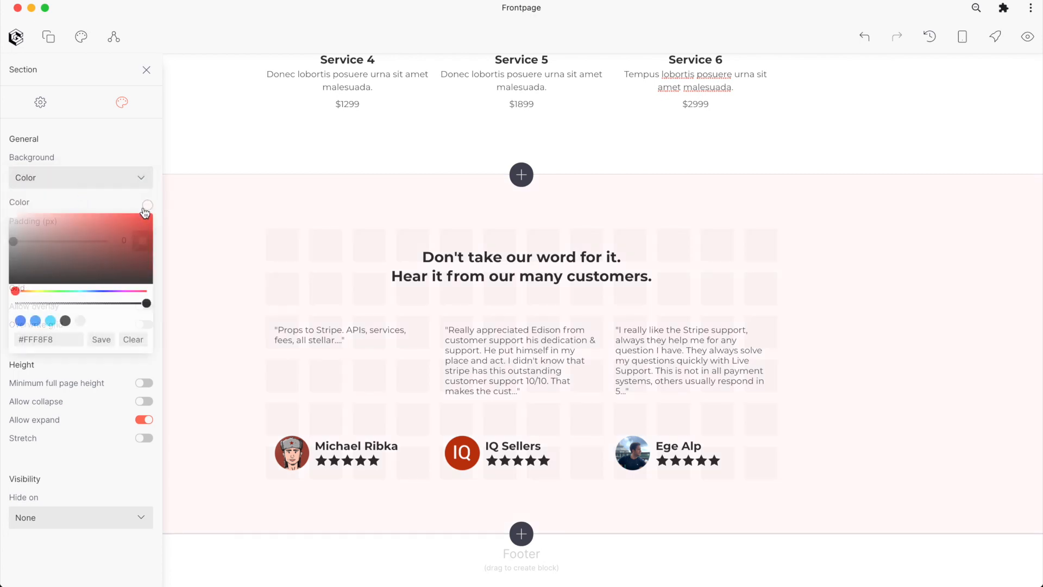
click(37, 323)
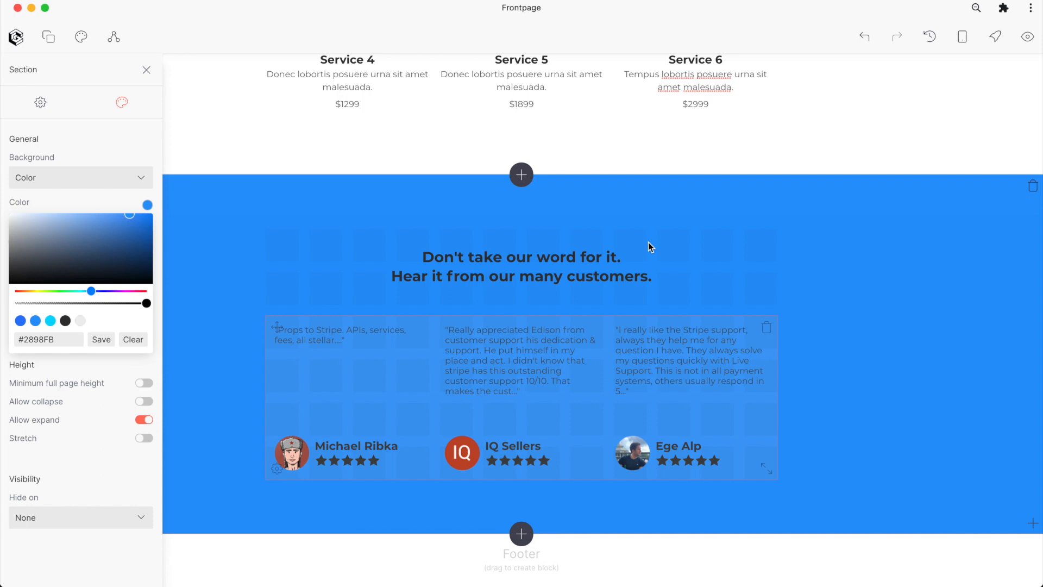
drag(143, 306, 36, 308)
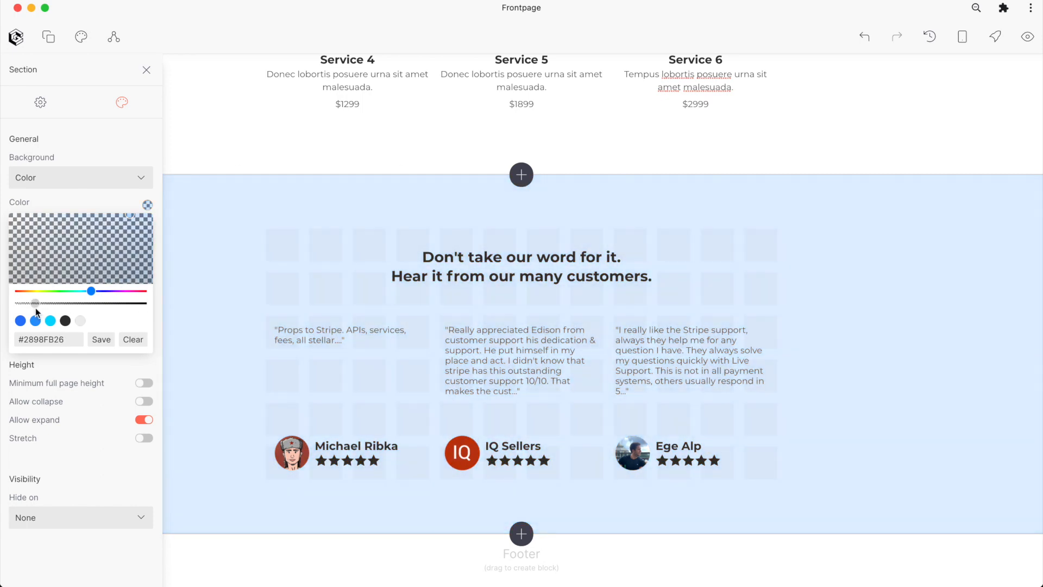
click(1020, 269)
Preview the page and check the hero, services and reviews sections before returning to editing.
scroll(808, 324, up, 1)
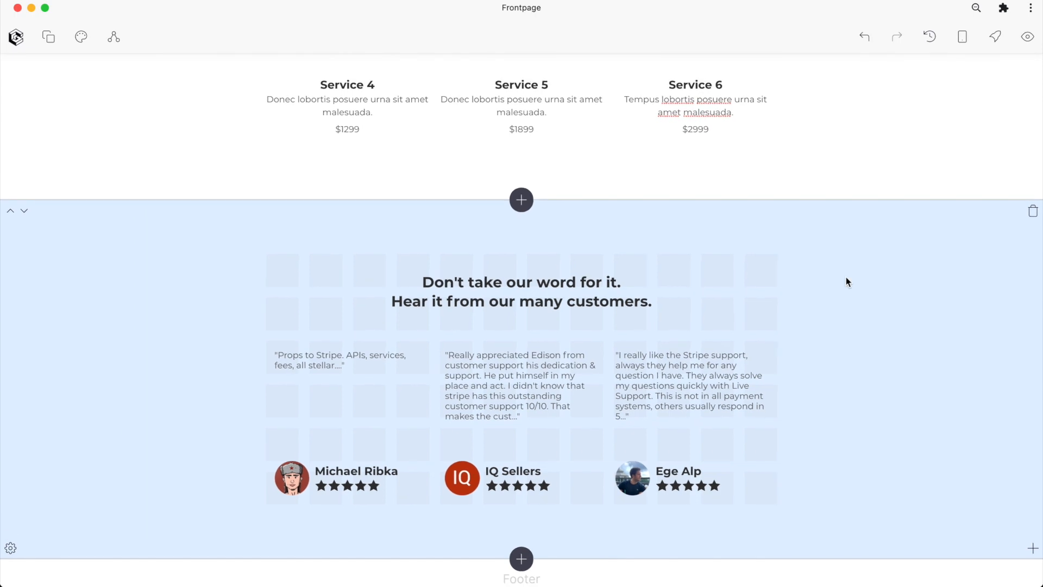
click(1027, 37)
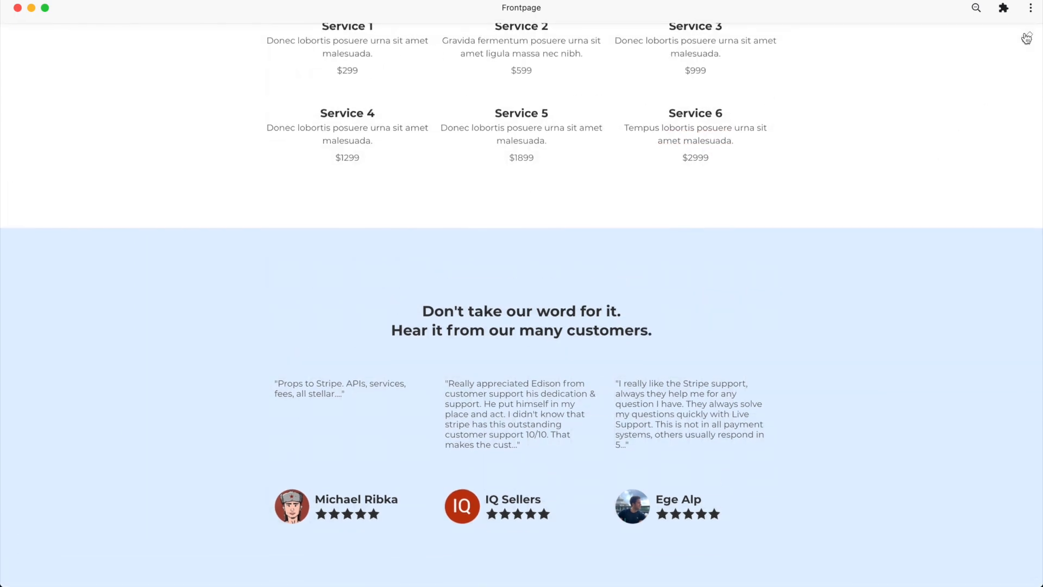
scroll(753, 368, up, 9)
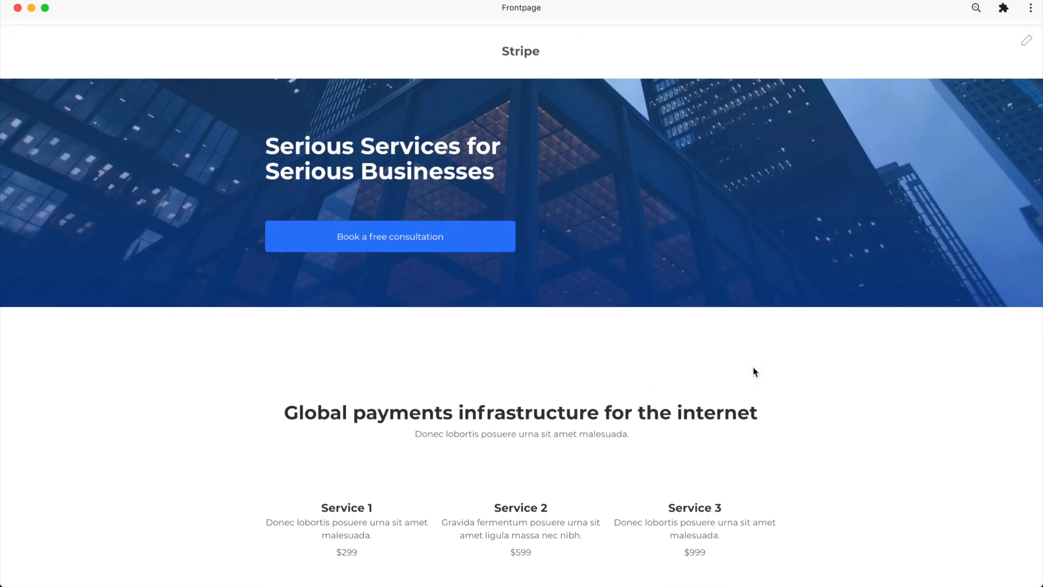
scroll(533, 199, down, 5)
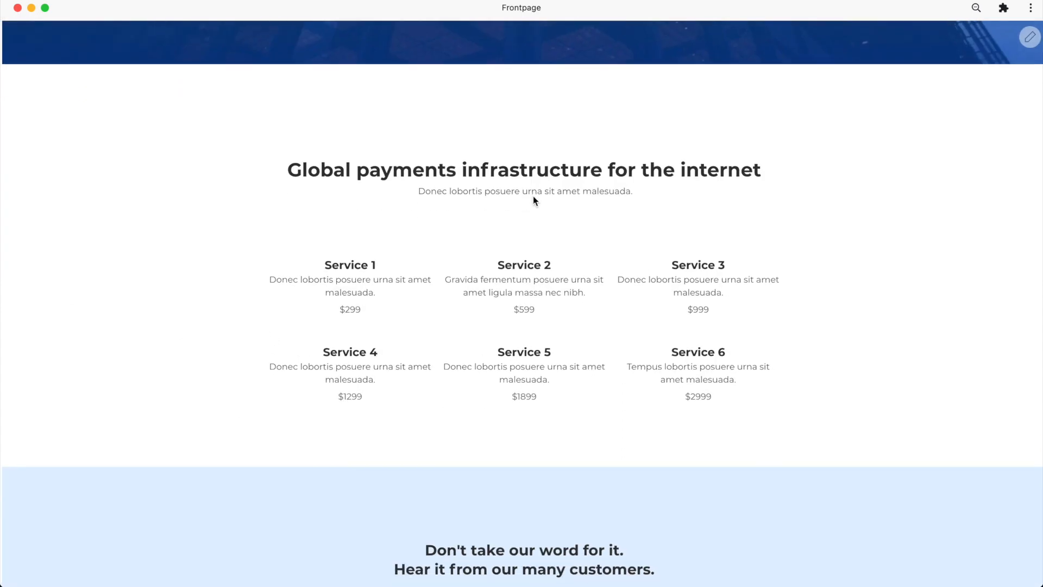
scroll(574, 379, down, 4)
scroll(575, 382, up, 4)
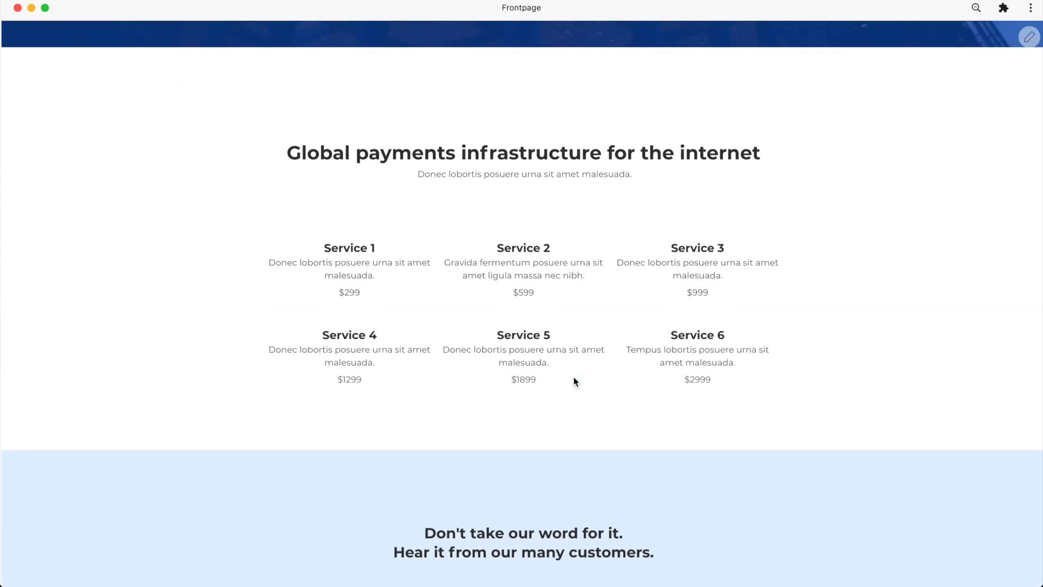
scroll(575, 381, down, 4)
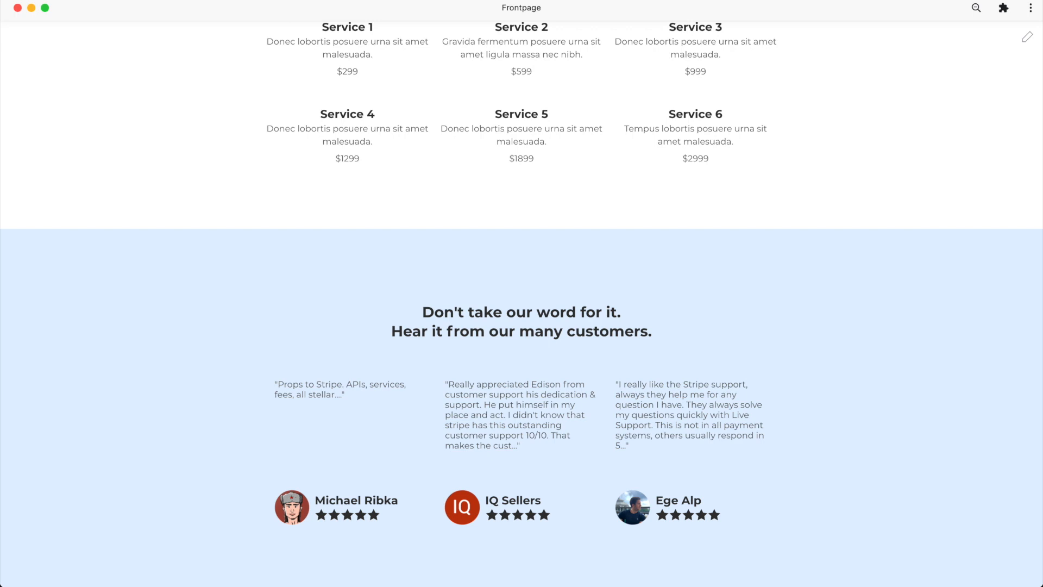
scroll(832, 523, up, 6)
scroll(833, 522, down, 1)
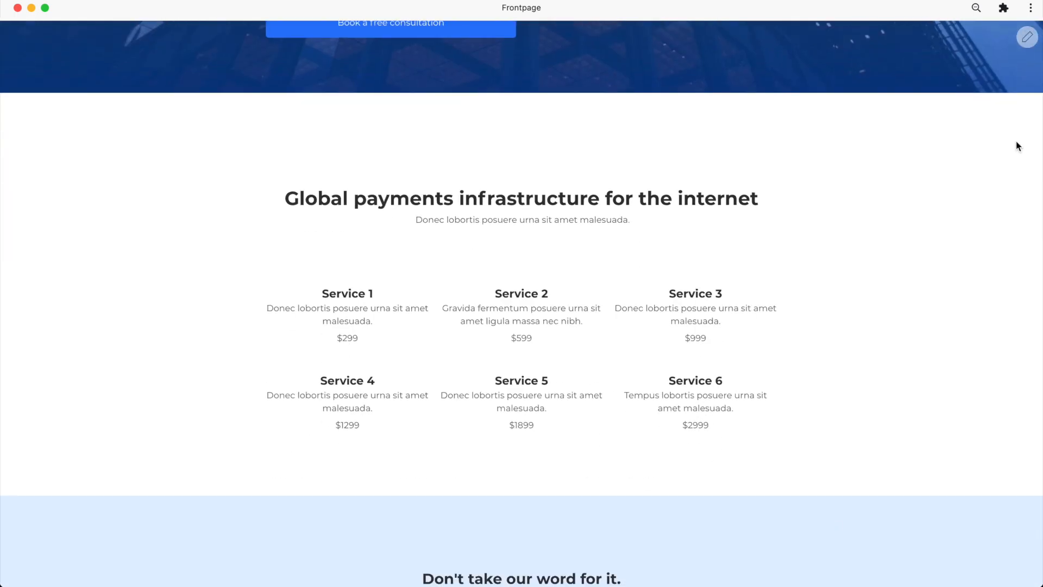
click(1028, 37)
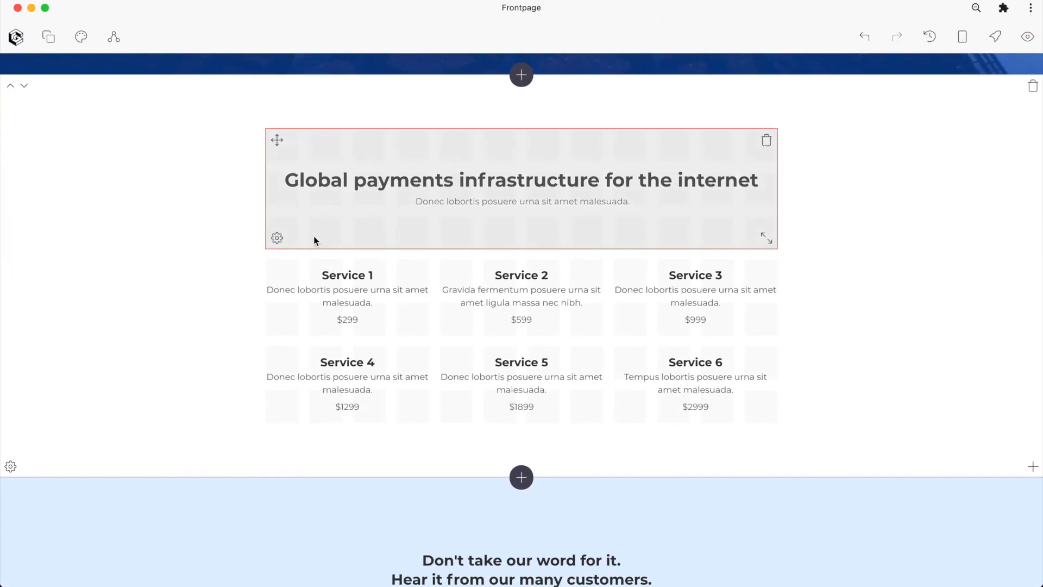
Shorten the "Global payments infrastructure for the internet" block to two rows and move all six service blocks up one row.
drag(766, 237, 763, 197)
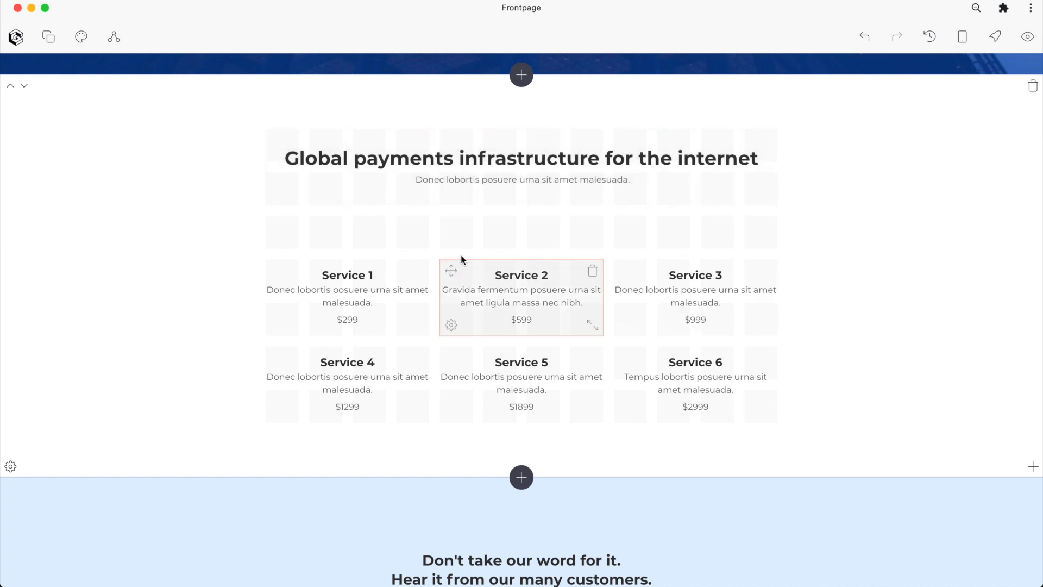
drag(278, 268, 278, 227)
drag(452, 271, 453, 229)
drag(626, 270, 625, 227)
drag(280, 360, 279, 318)
drag(451, 358, 451, 318)
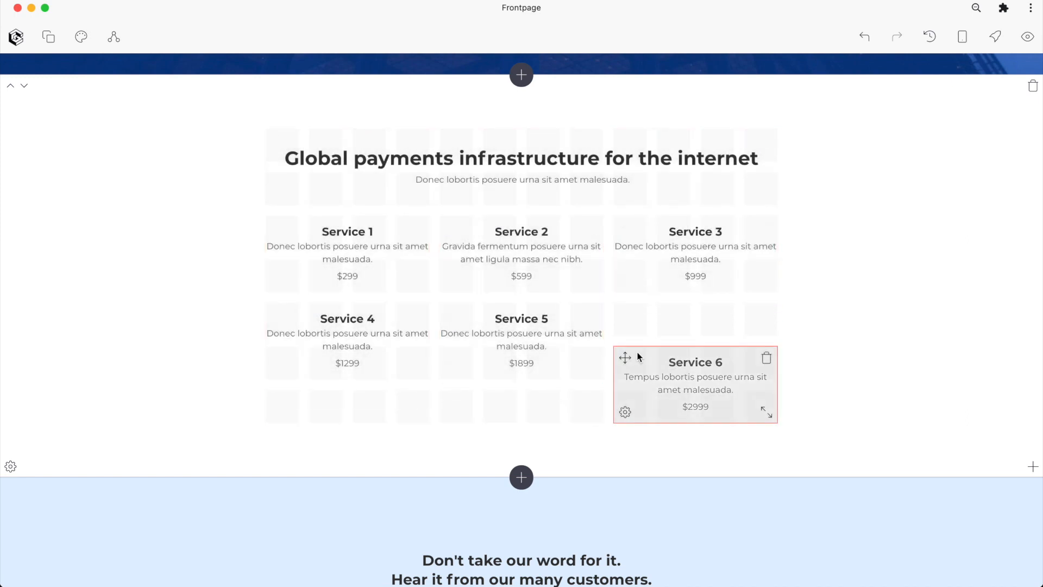
drag(625, 358, 624, 333)
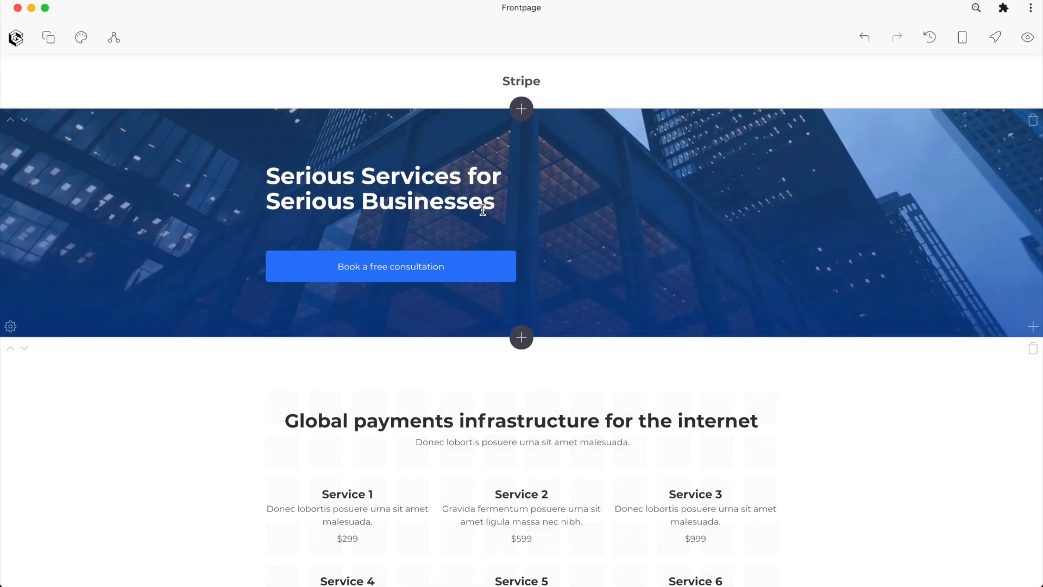
scroll(915, 391, down, 4)
scroll(916, 392, down, 1)
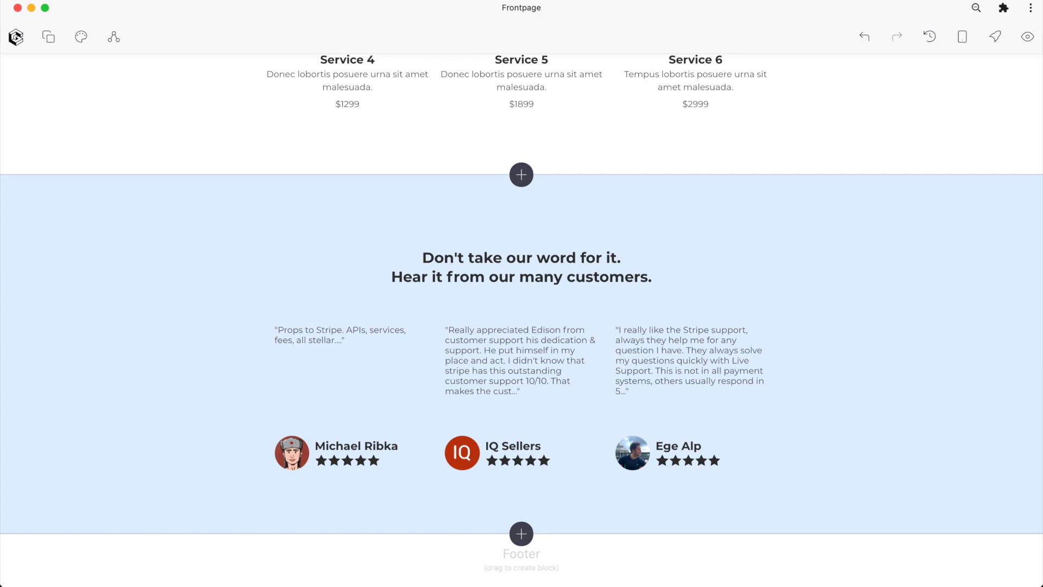
scroll(830, 356, up, 10)
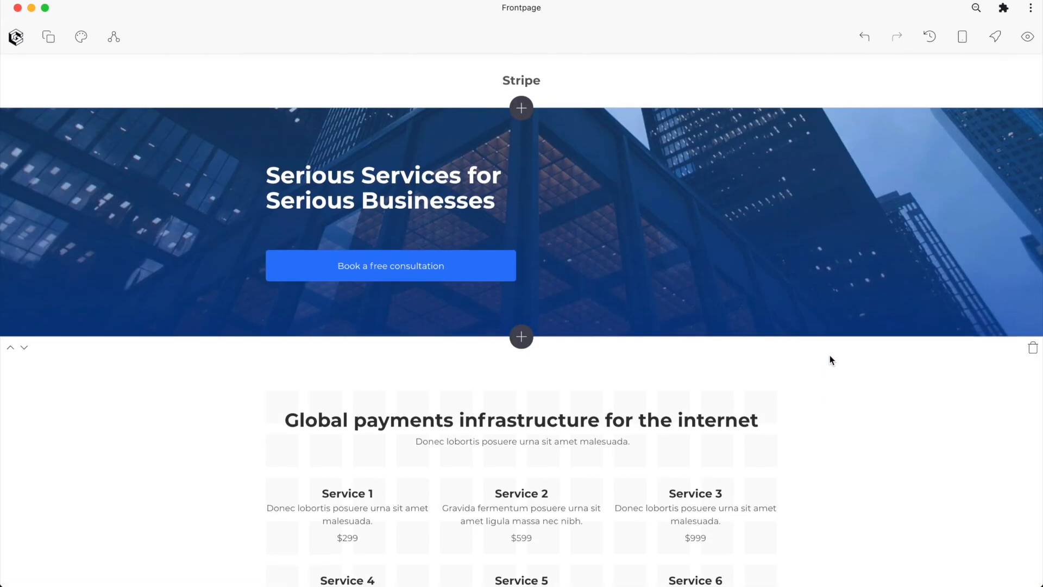
scroll(830, 360, down, 5)
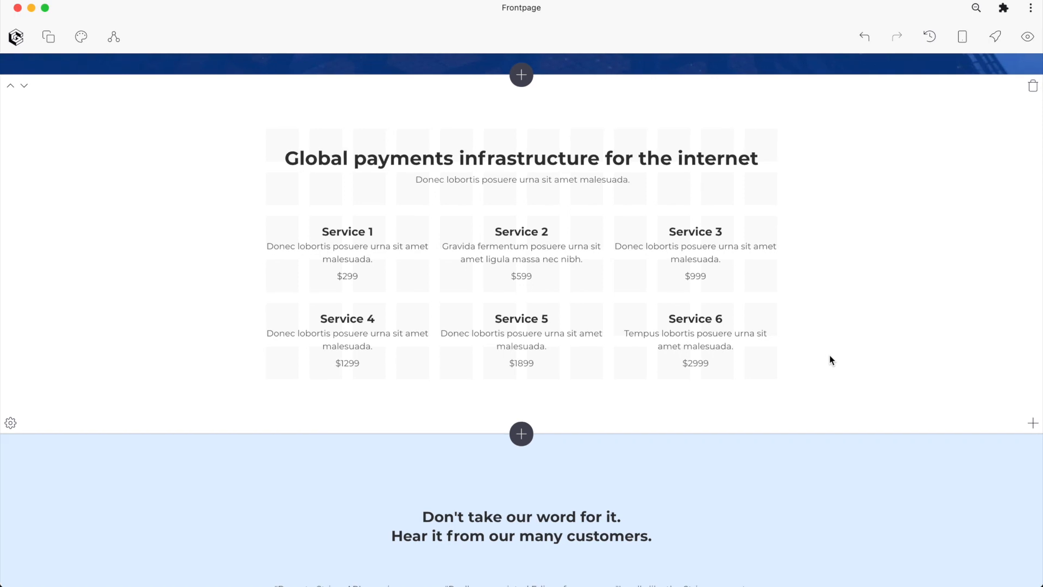
Browse the CTA section templates and add the "Get the latest news" sign-up section below the reviews section.
scroll(830, 358, down, 5)
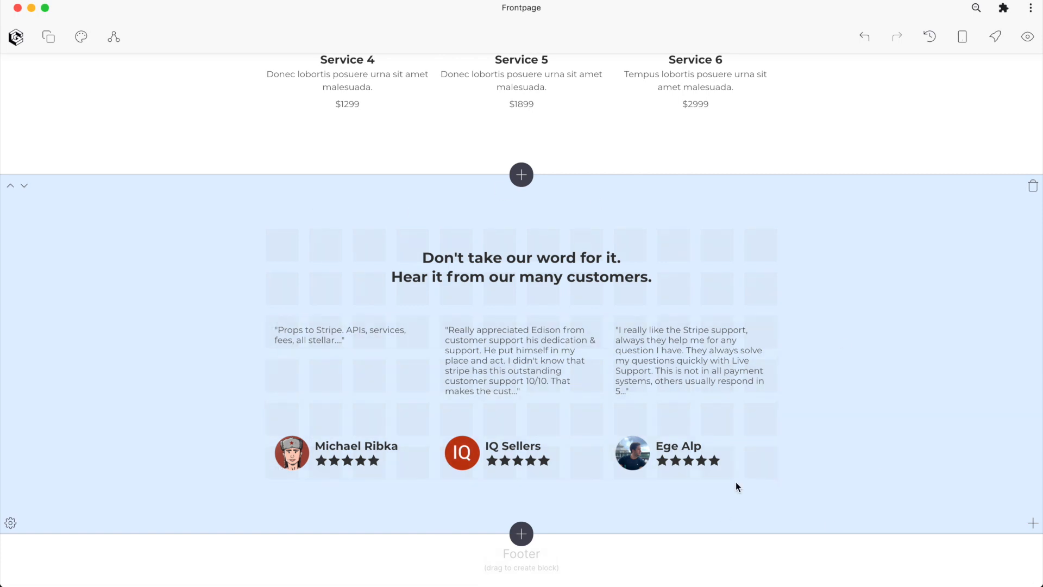
click(523, 535)
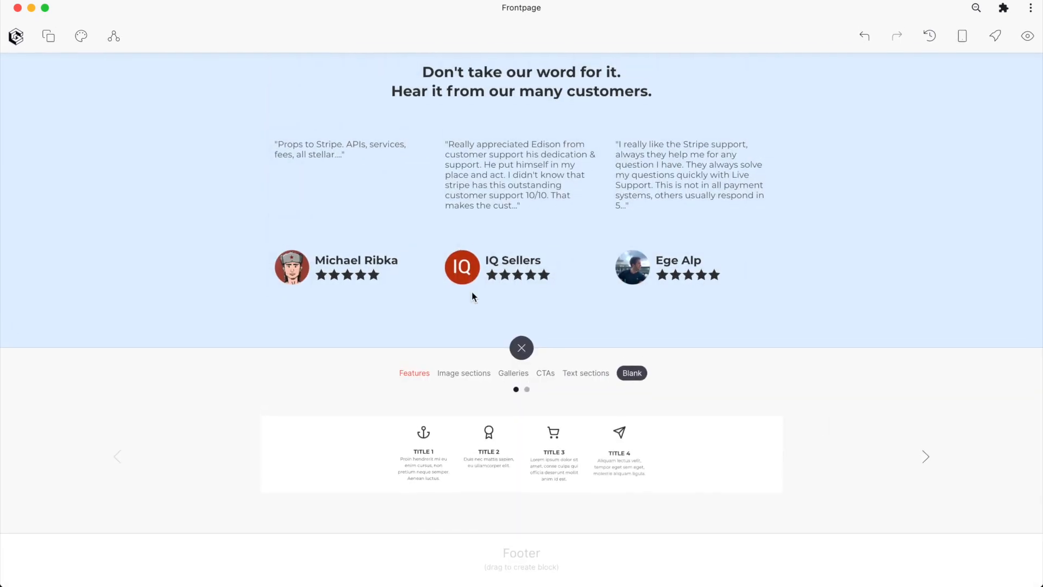
click(548, 375)
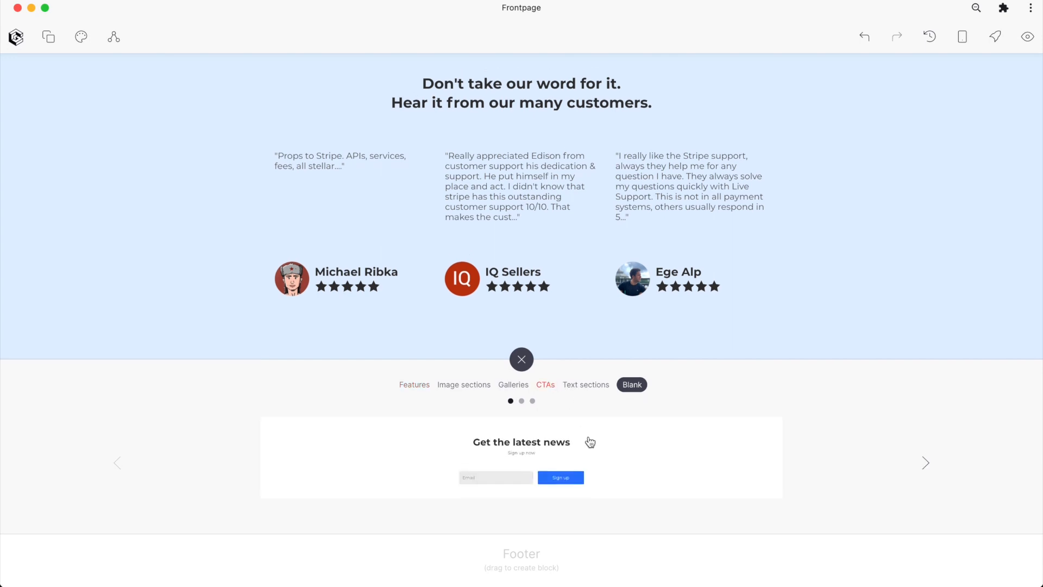
click(523, 401)
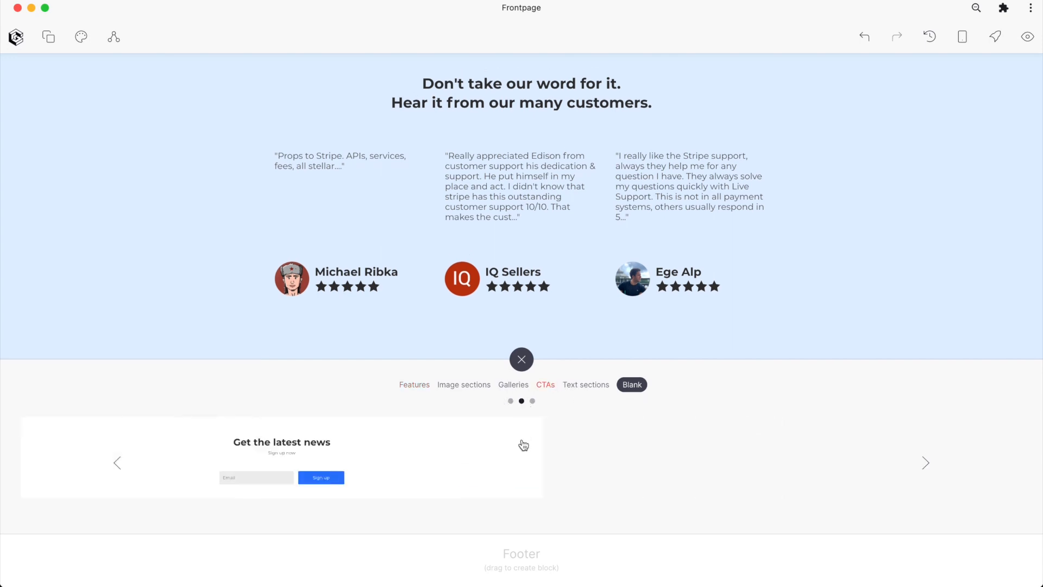
click(532, 402)
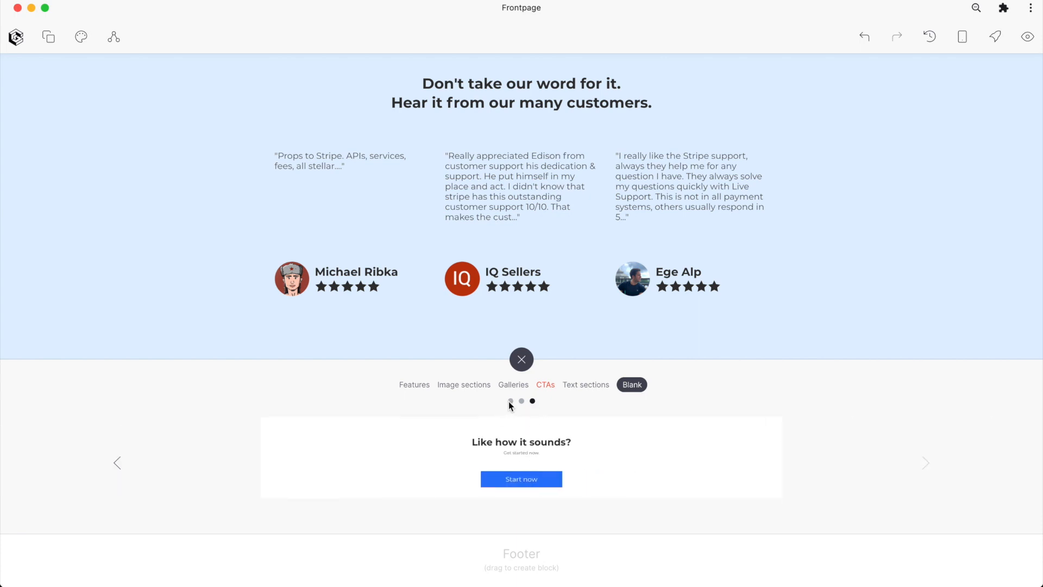
click(511, 401)
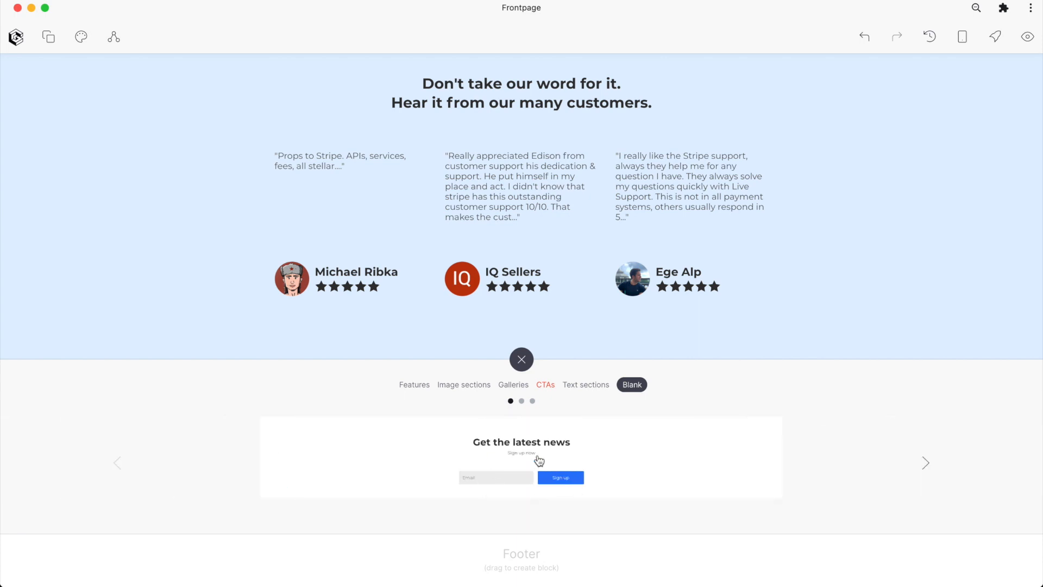
click(539, 461)
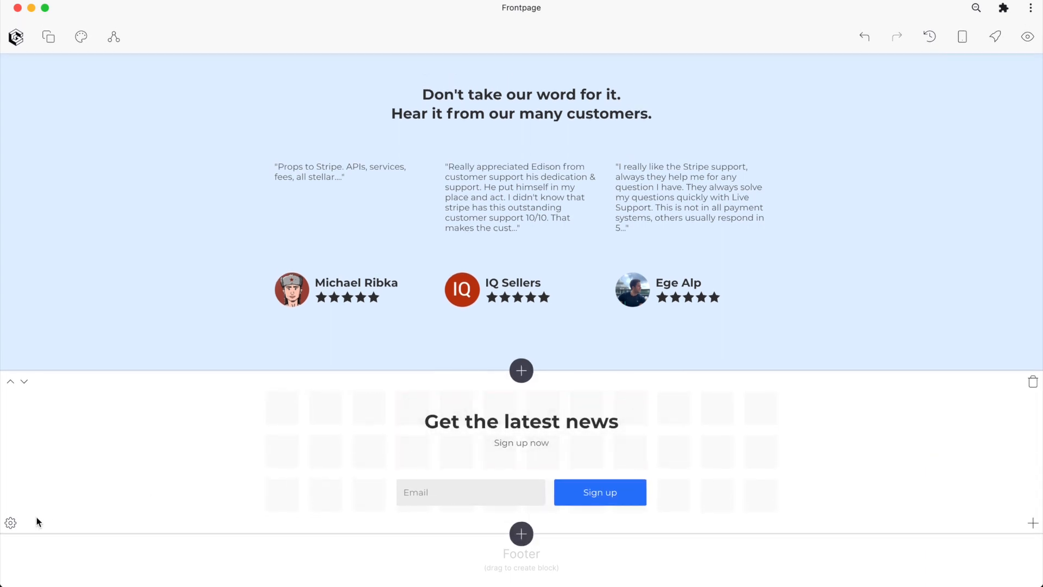
Raise the top and bottom padding of the "Get the latest news" section to the maximum.
click(10, 523)
click(122, 101)
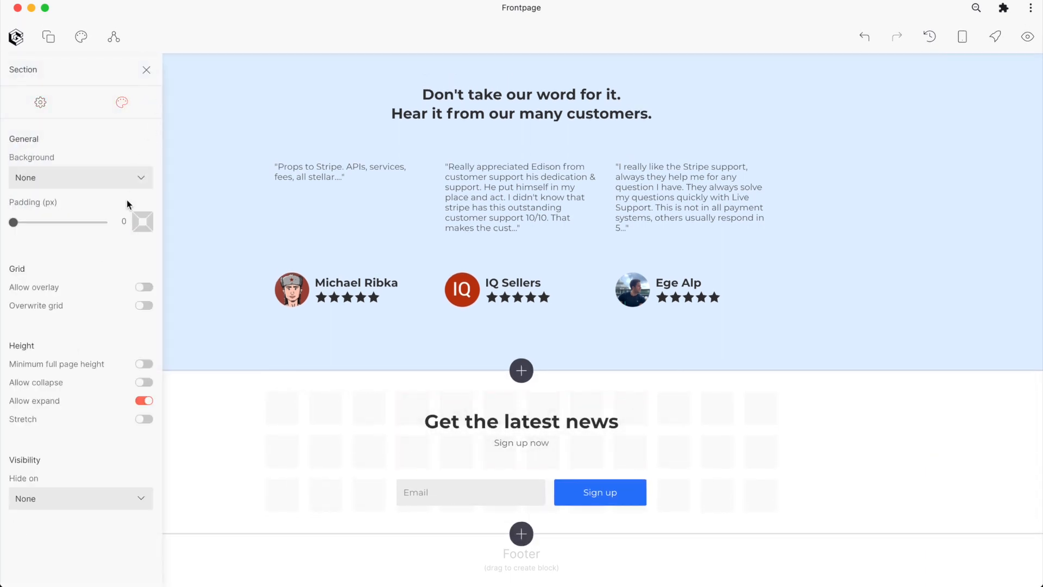
click(141, 214)
click(142, 229)
drag(49, 223, 169, 224)
click(875, 441)
Change the sign-up section's heading to "Book a free consultation".
scroll(875, 440, down, 2)
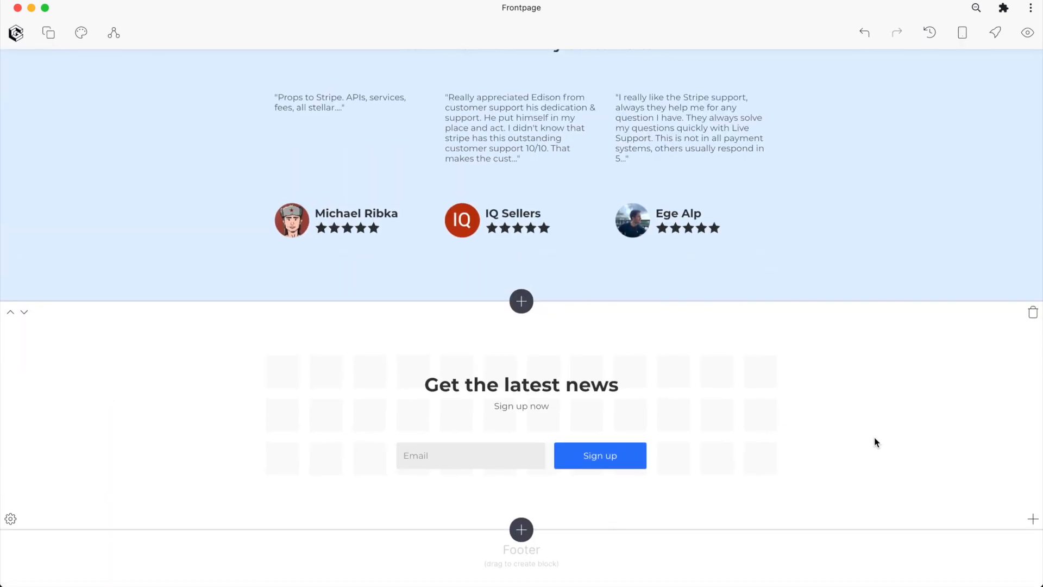
triple_click(563, 387)
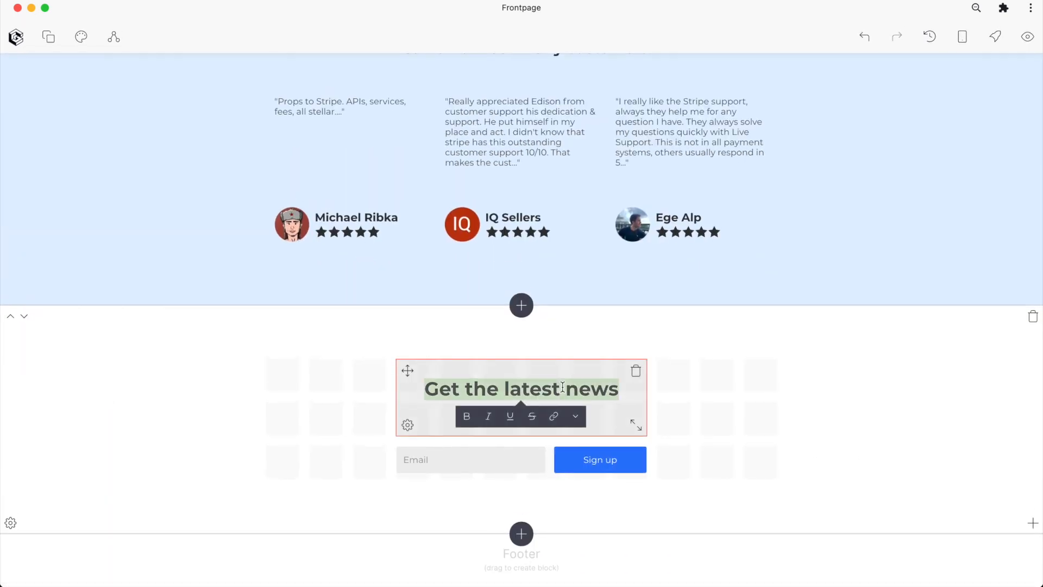
text(Book a free)
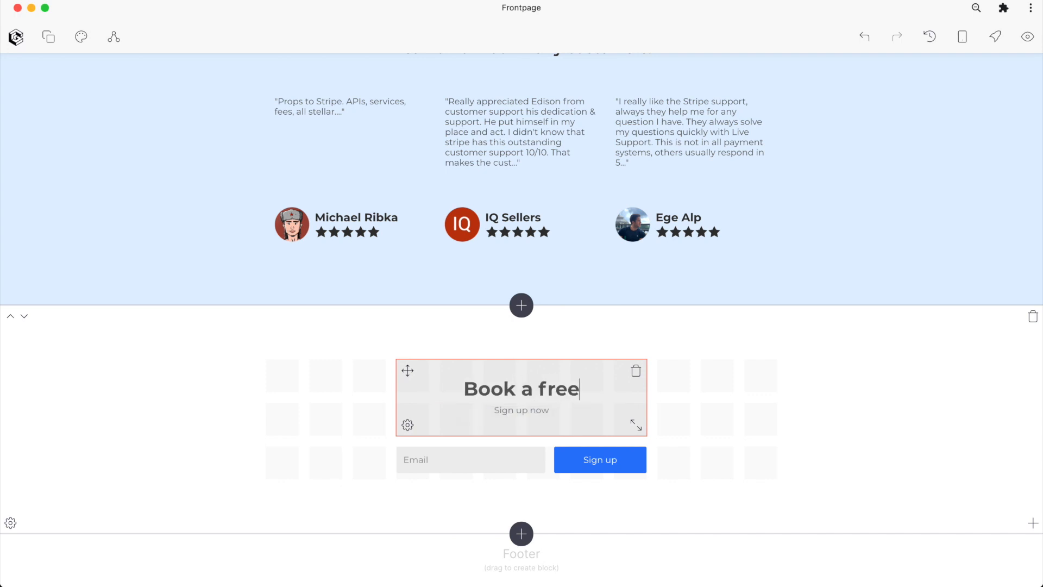
text( consultation)
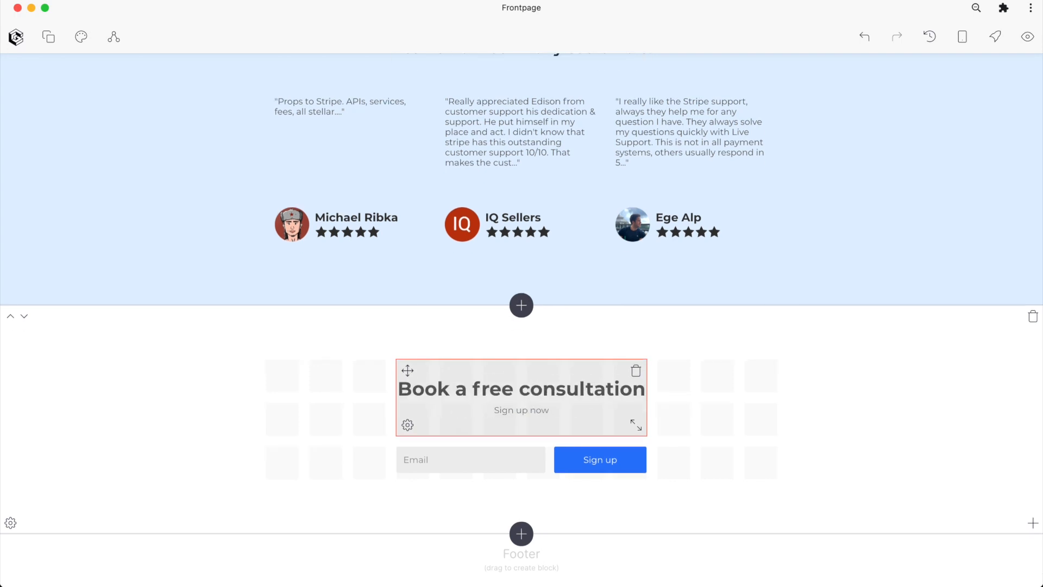
Replace the "Sign up now" line below the consultation heading with "No strings attached".
triple_click(546, 410)
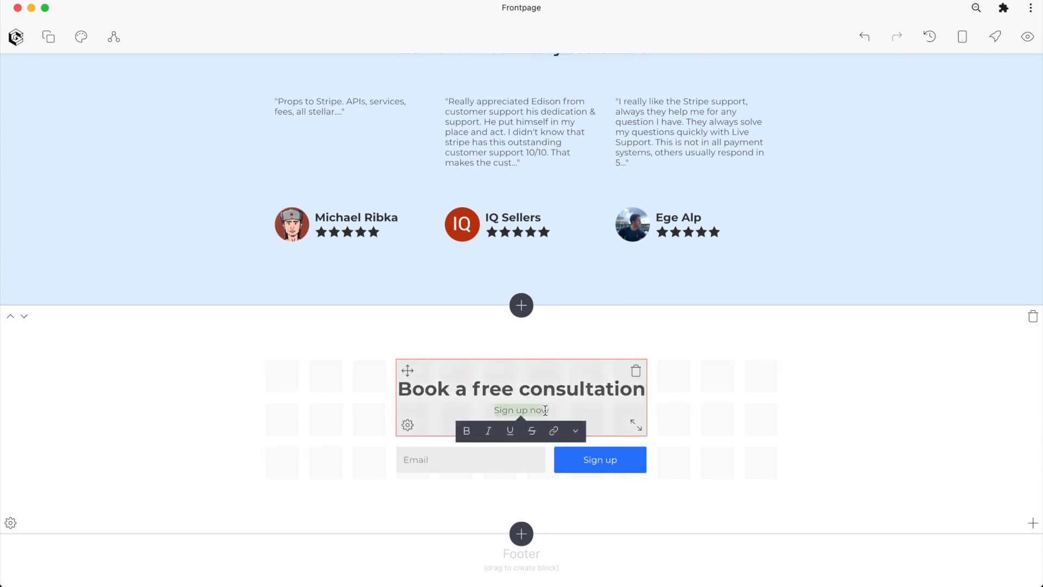
text(No sr)
key(BackSpace)
text(trings attachd)
key(BackSpace)
text(ed)
click(813, 412)
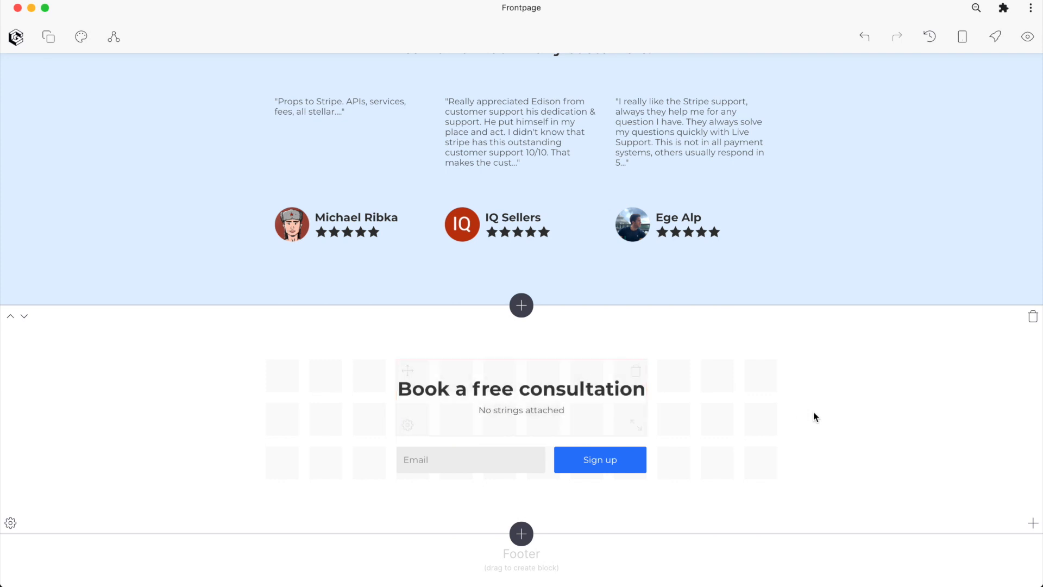
Set the consultation form's button label to "Send request".
click(481, 455)
click(408, 472)
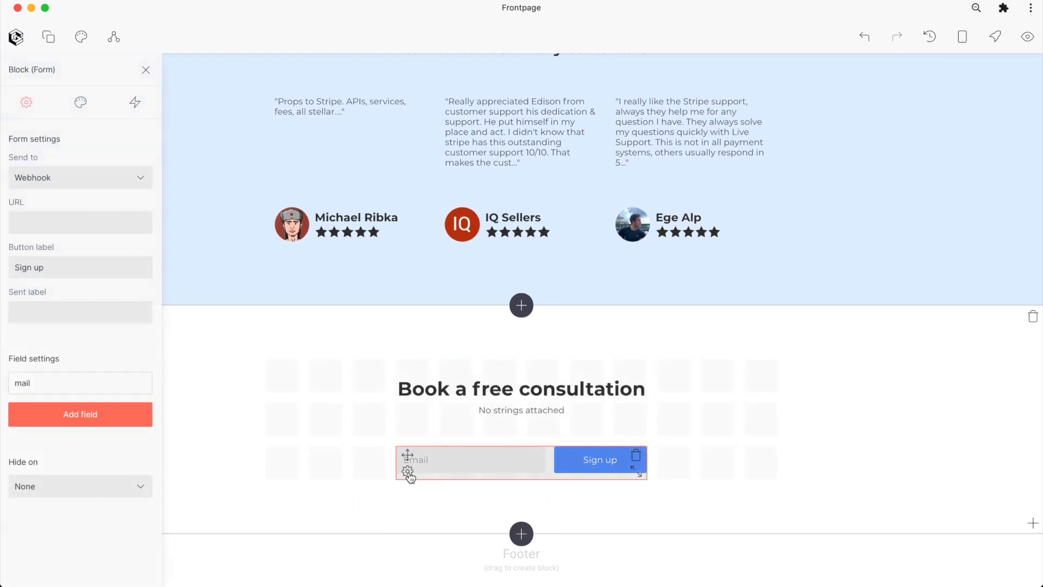
double_click(51, 266)
triple_click(52, 264)
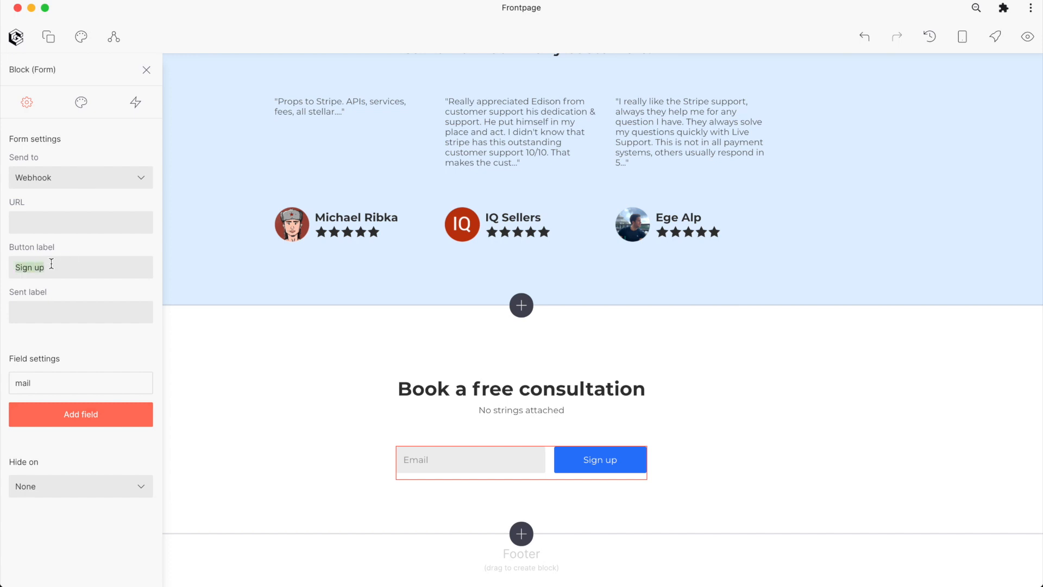
text(Send reqe)
key(BackSpace)
text(uset)
key(BackSpace)
key(BackSpace)
key(BackSpace)
text(est)
click(838, 499)
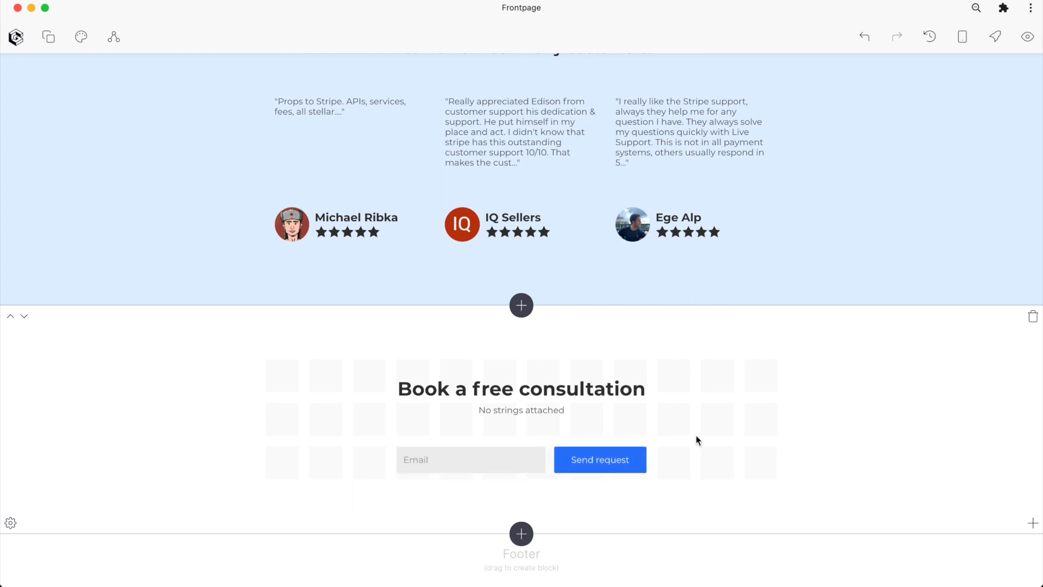
Add the large-image-with-header image section below the consultation section and set its top and bottom padding to 100 px.
click(521, 535)
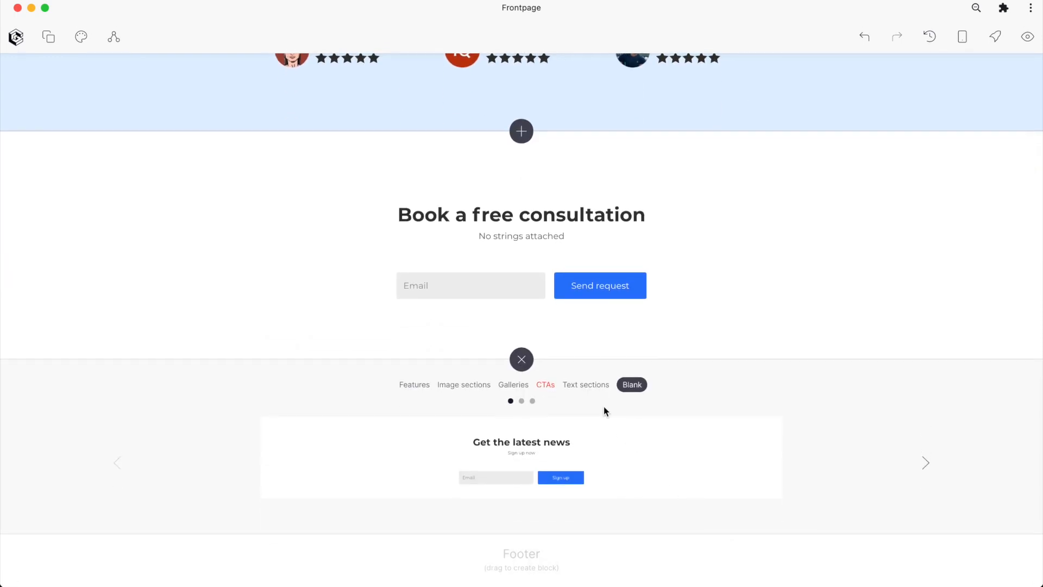
click(517, 386)
click(474, 386)
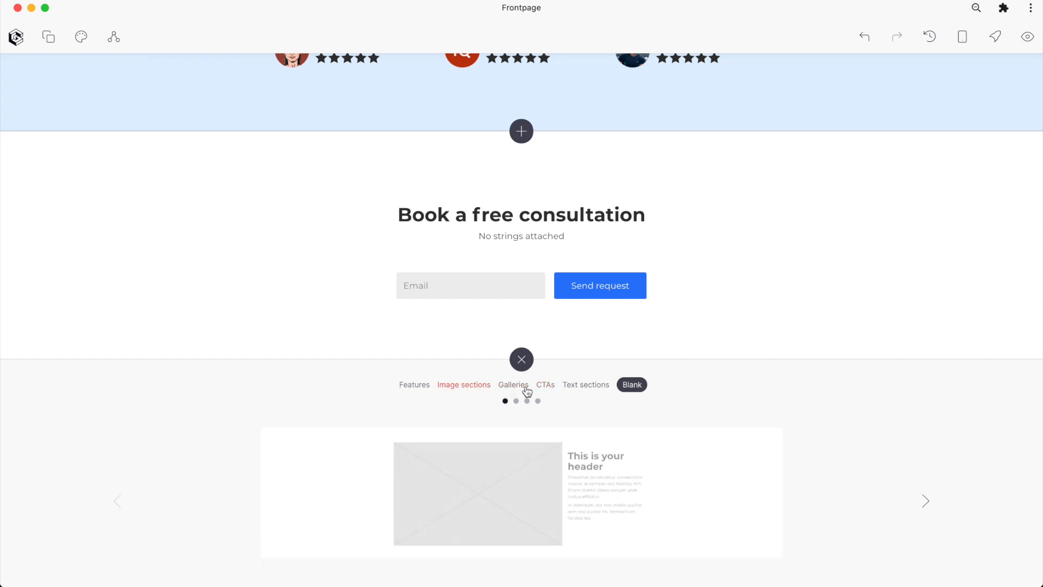
click(579, 390)
click(486, 389)
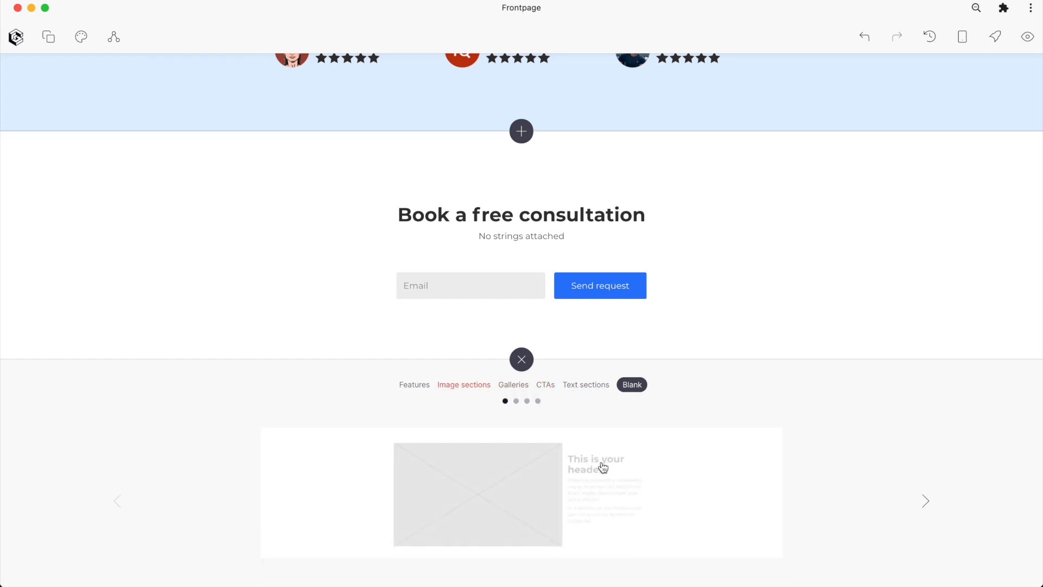
scroll(601, 468, down, 2)
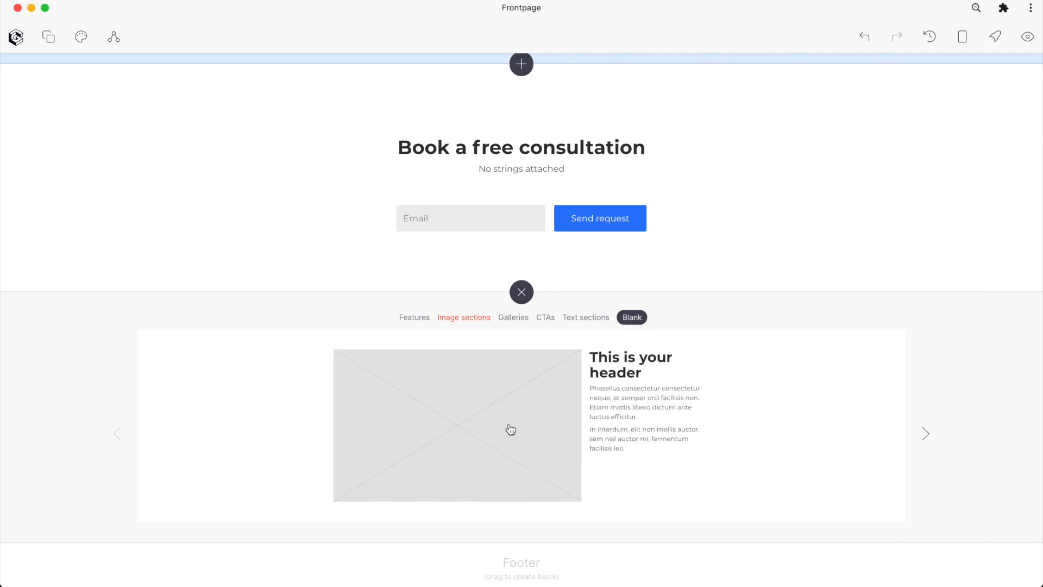
click(510, 429)
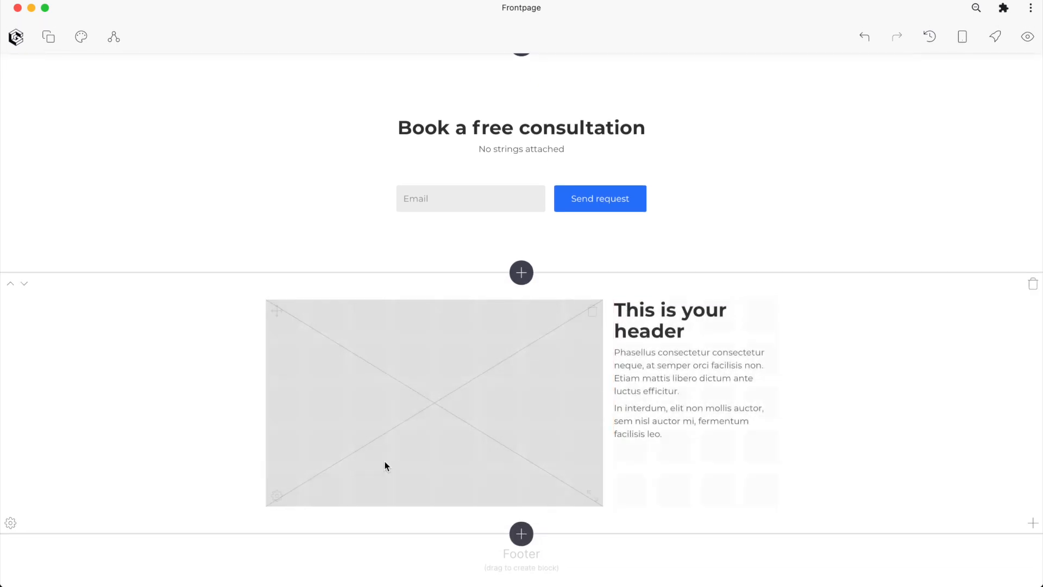
click(10, 523)
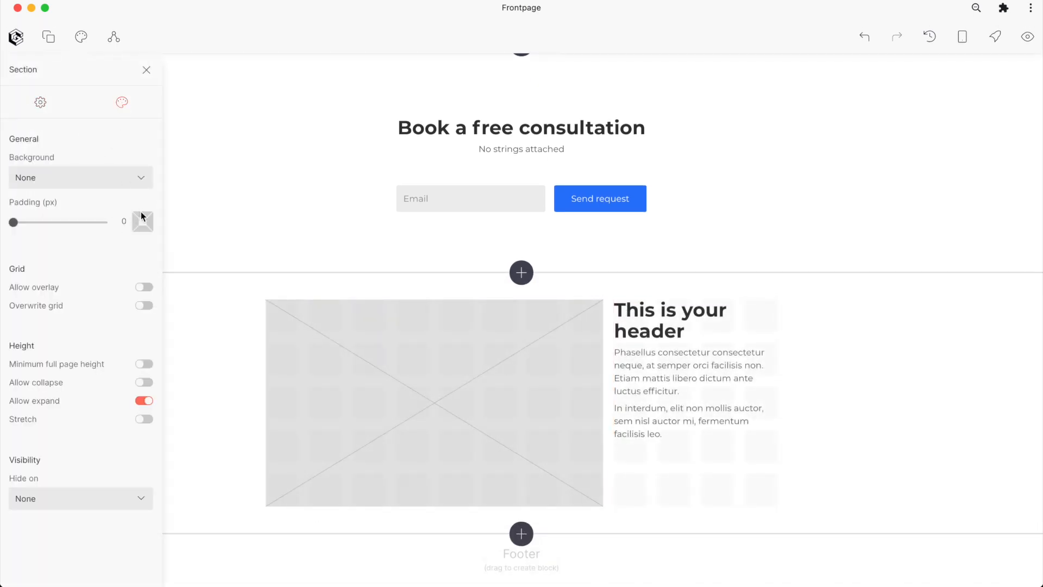
drag(84, 231, 193, 229)
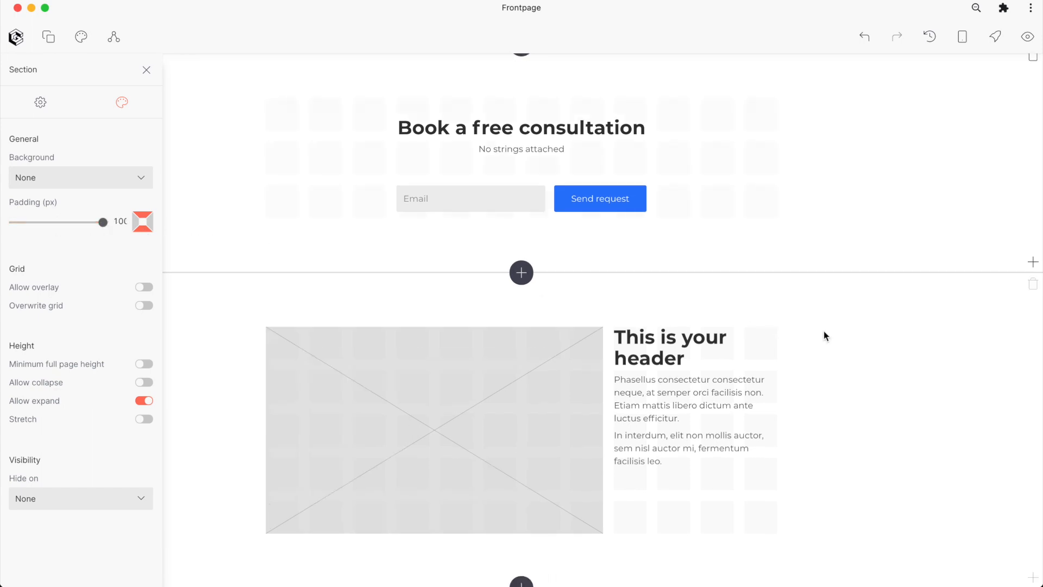
Delete the image placeholder from the new section and move the "This is your header" text block to the grid's first column.
scroll(871, 337, down, 2)
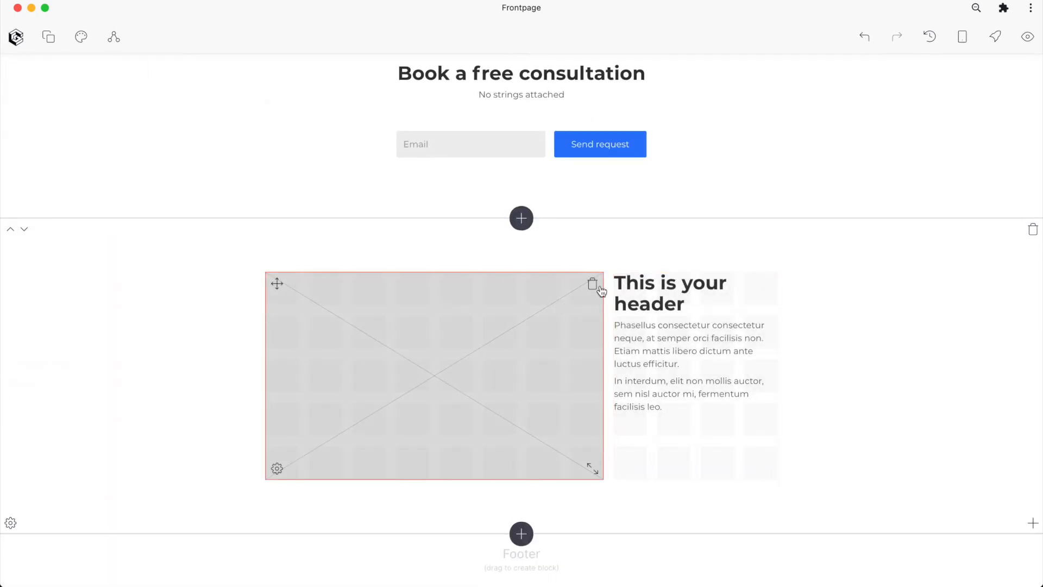
click(600, 288)
drag(611, 283, 284, 284)
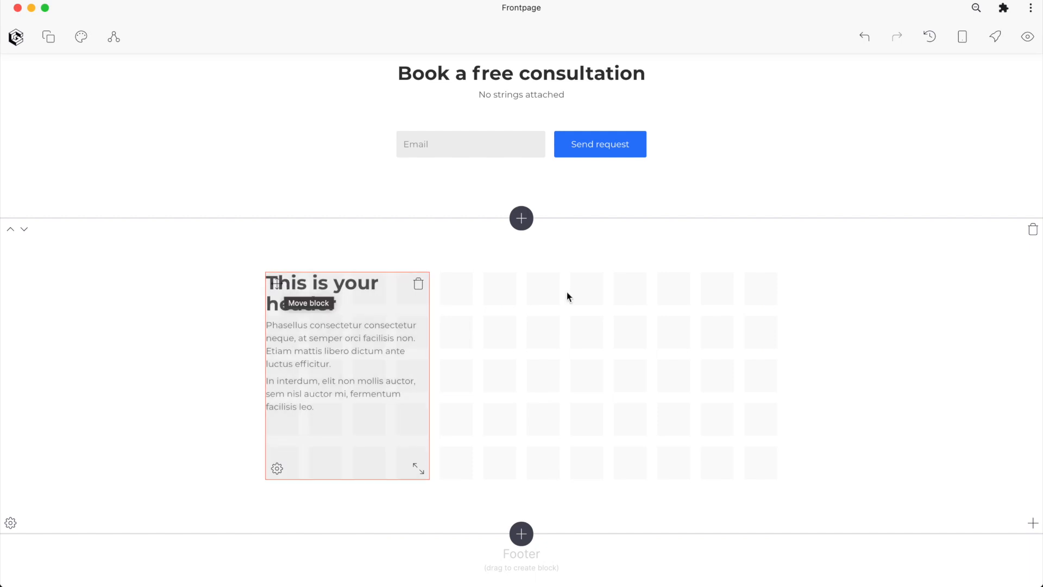
Add a seven-column, five-row Map block in the empty area beside the text block and set its zoom to 9.
mouse_move(508, 288)
mouse_down()
mouse_move(654, 291)
mouse_move(768, 472)
mouse_up()
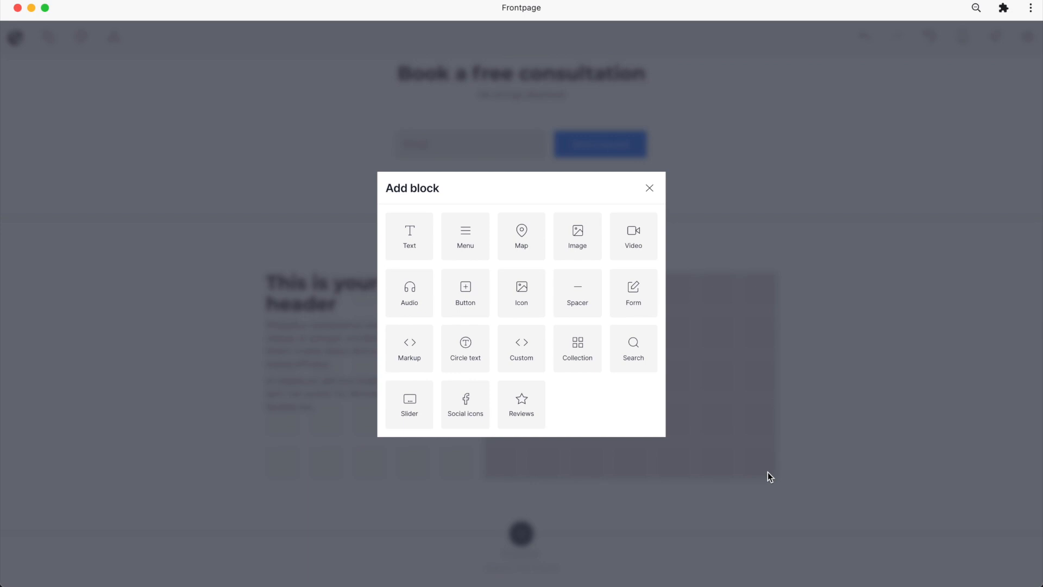
click(523, 240)
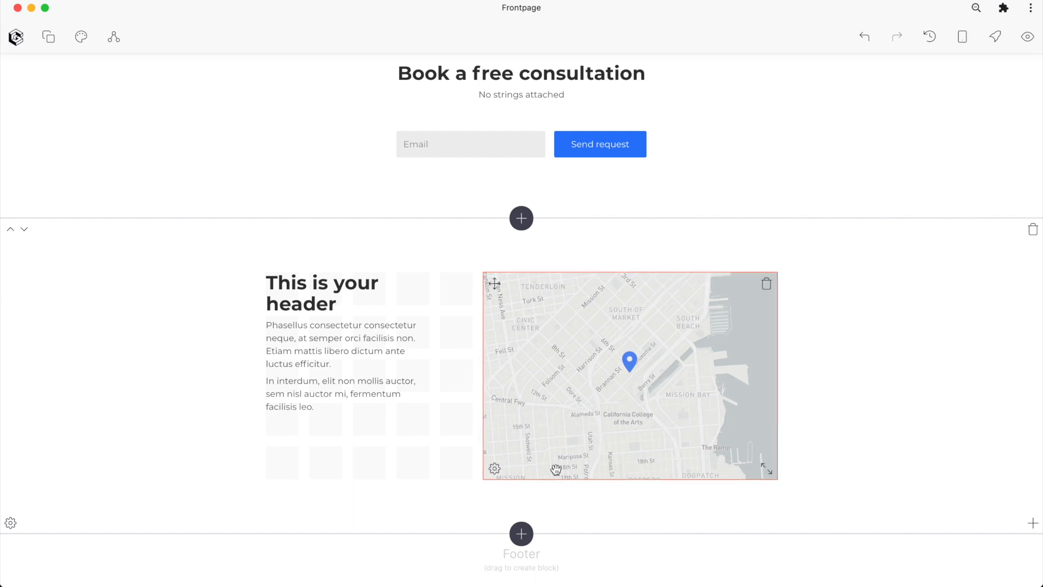
click(495, 469)
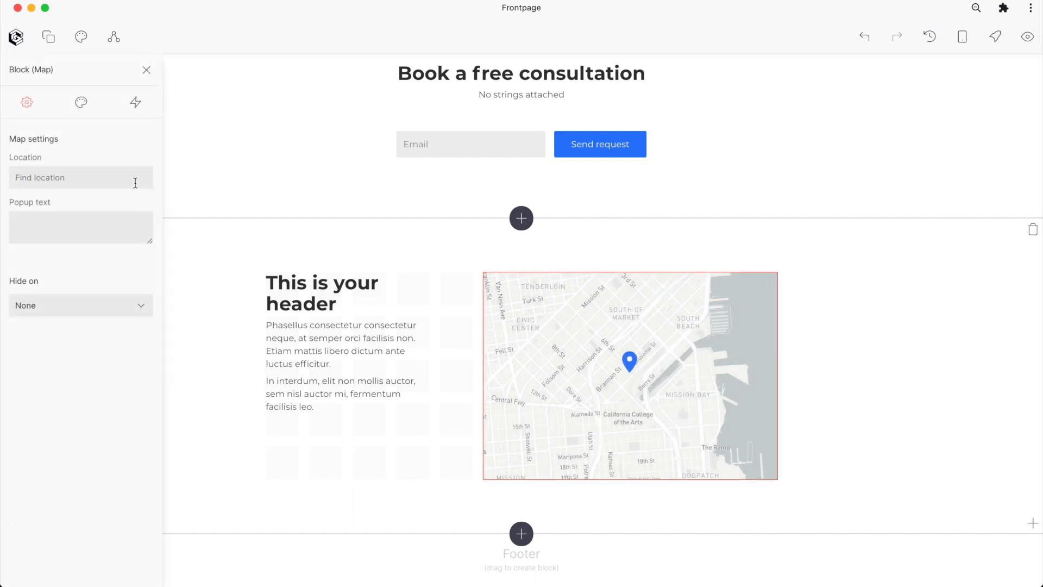
click(115, 39)
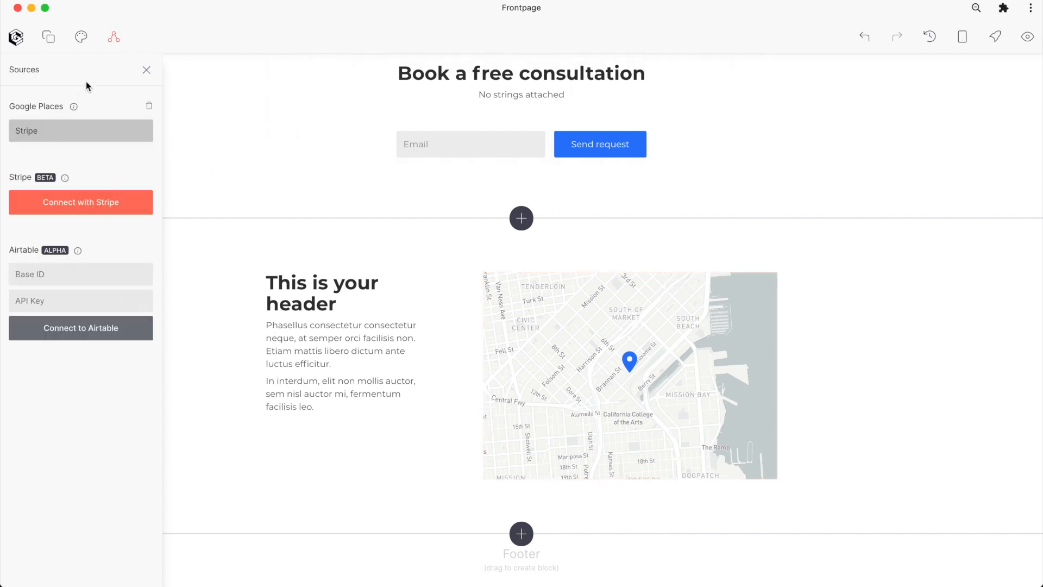
click(147, 70)
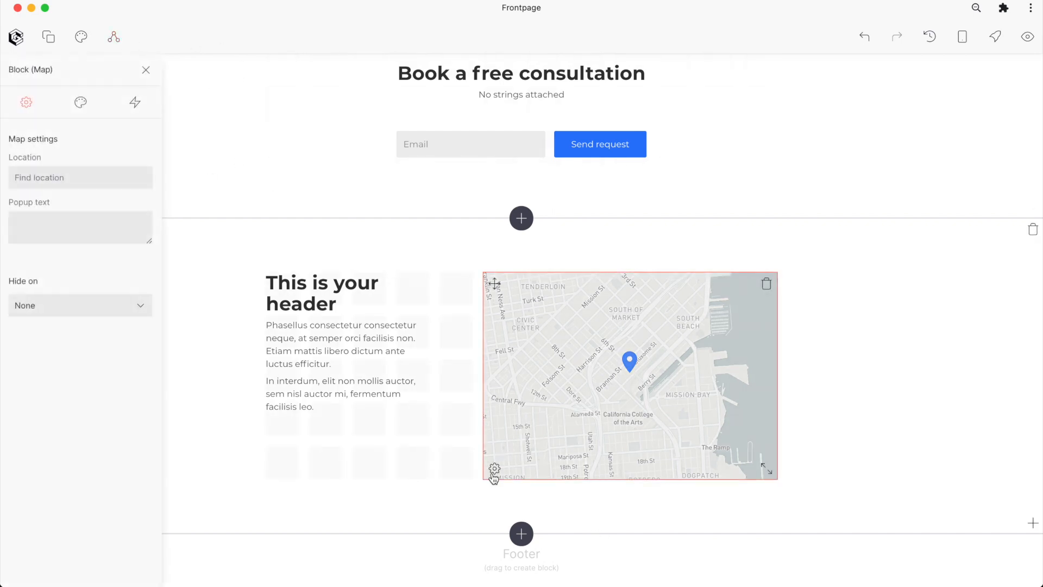
click(81, 102)
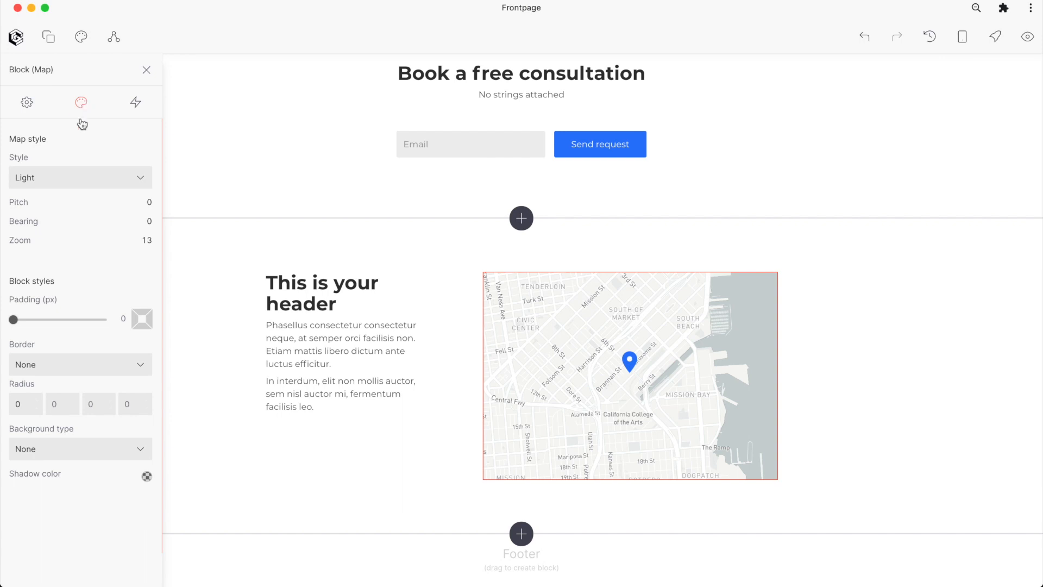
click(27, 103)
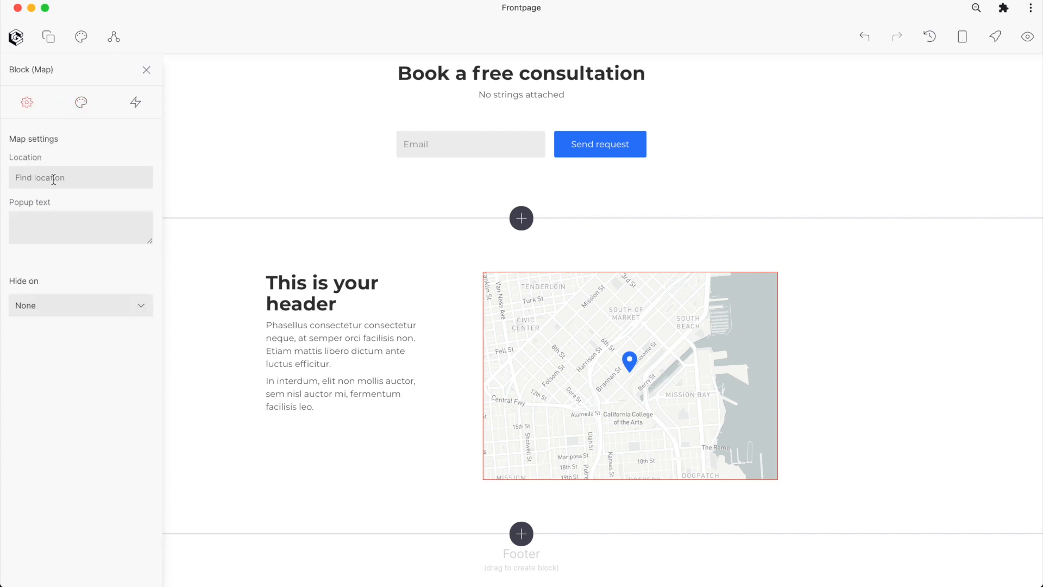
click(81, 102)
drag(72, 239, 46, 247)
click(869, 358)
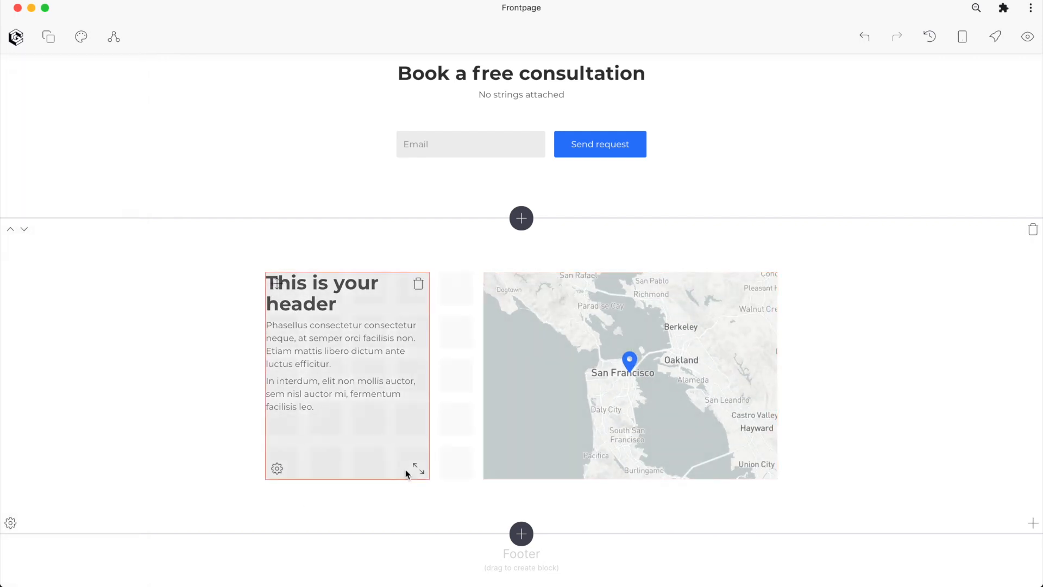
Shorten the text block beside the map to four rows and move it down one row.
drag(414, 468, 414, 425)
drag(271, 289, 270, 333)
Change the text block's heading to "Find us in San Fransisco" and delete its second placeholder paragraph.
triple_click(322, 327)
text(Find)
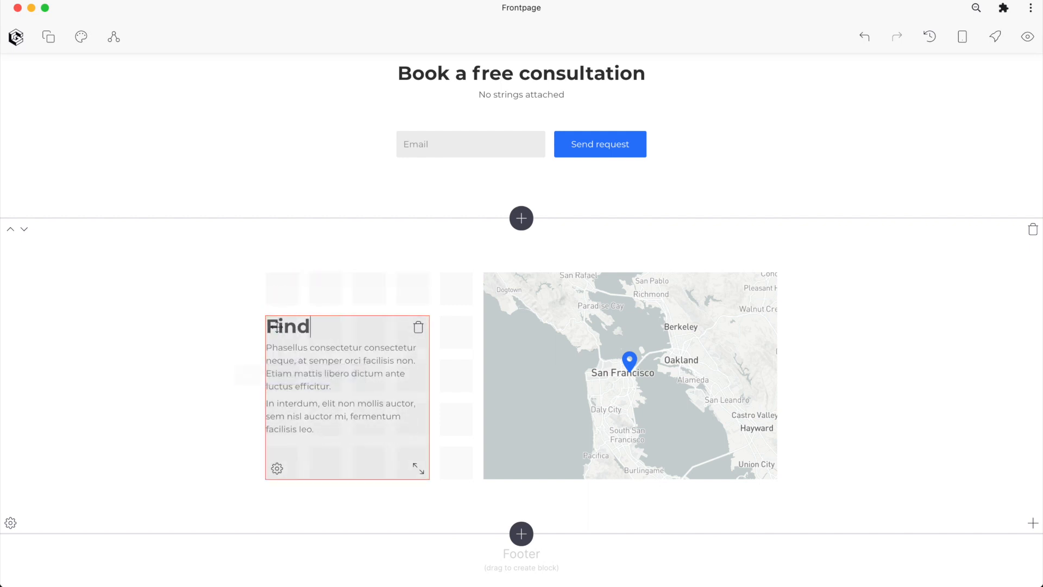
text( us in San Fransico)
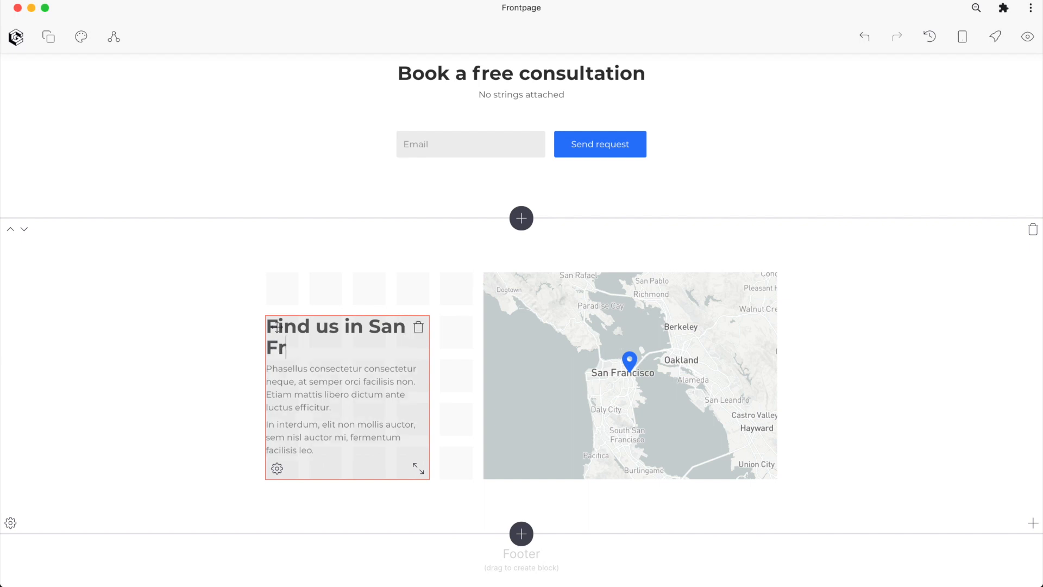
key(BackSpace)
key(BackSpace)
text(sco)
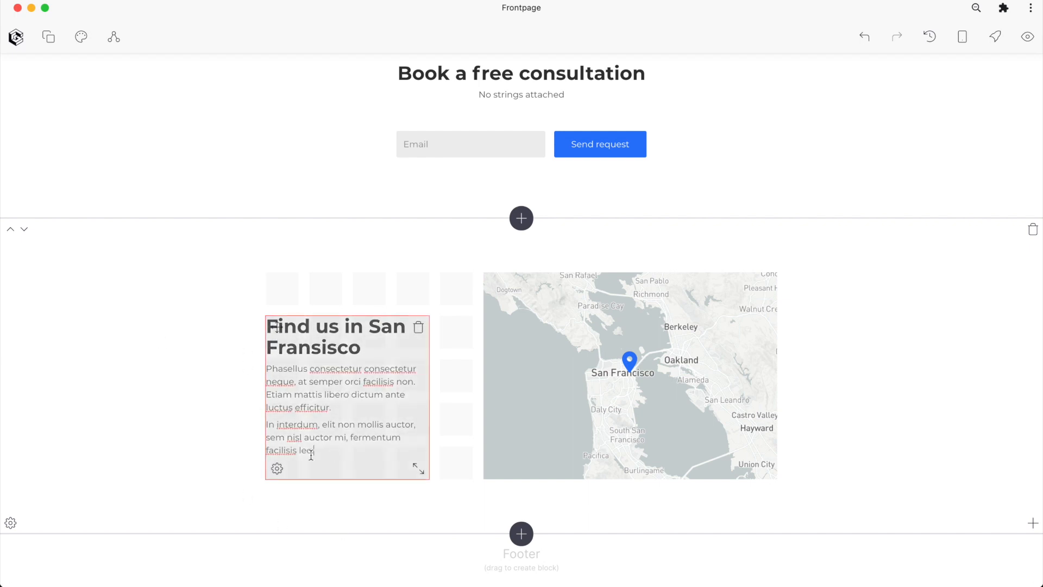
drag(311, 455, 263, 426)
key(BackSpace)
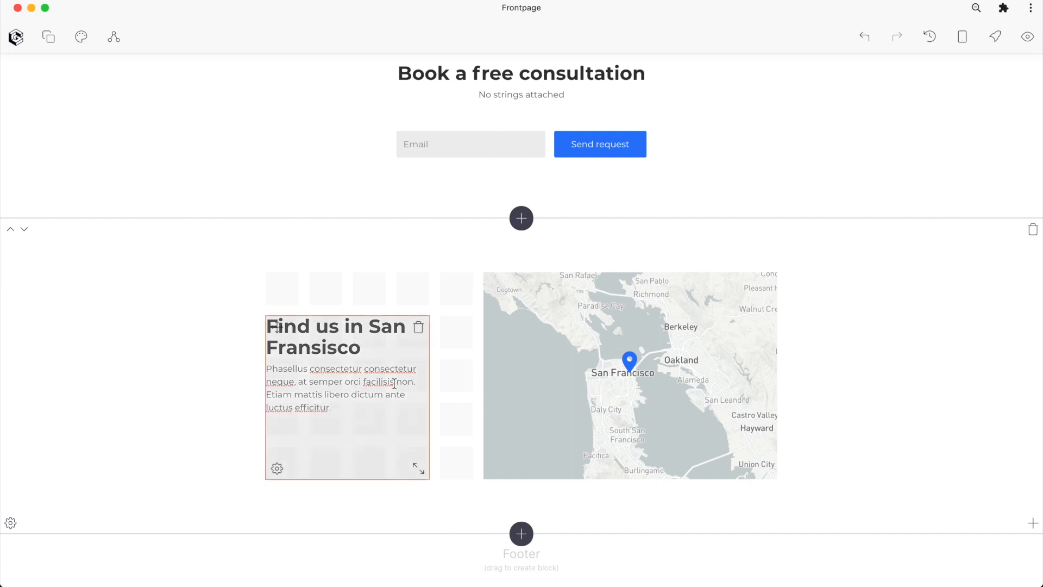
Set the map block's corner radius to 5 on all corners and inspect the rounded corners up close.
click(494, 469)
click(79, 104)
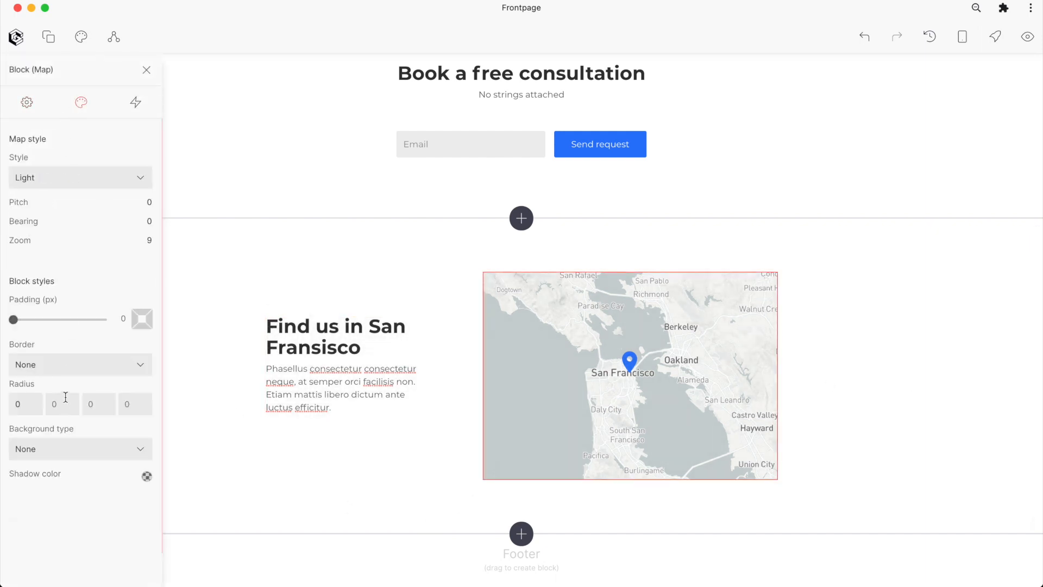
scroll(63, 363, down, 1)
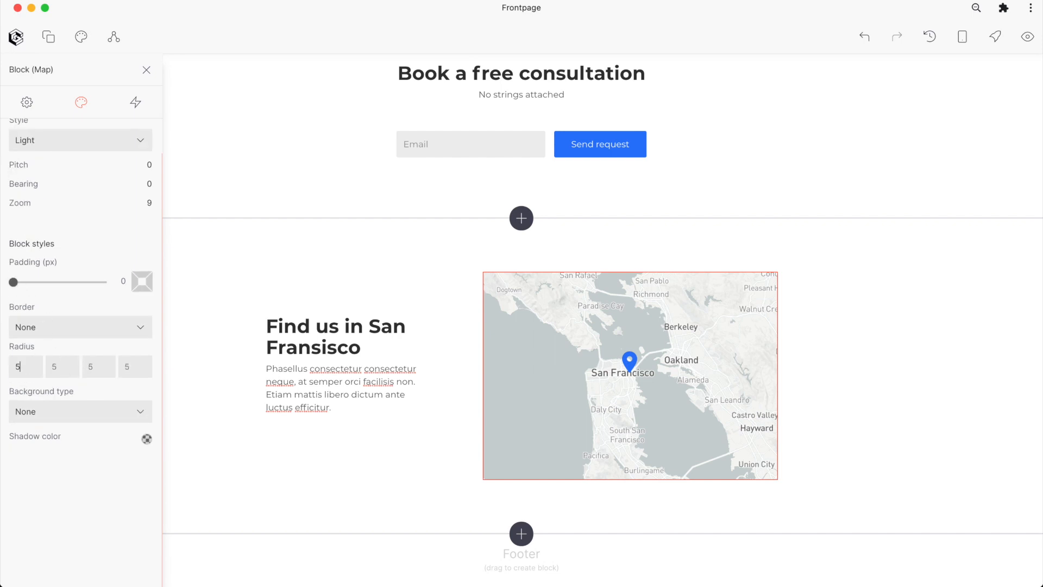
click(911, 300)
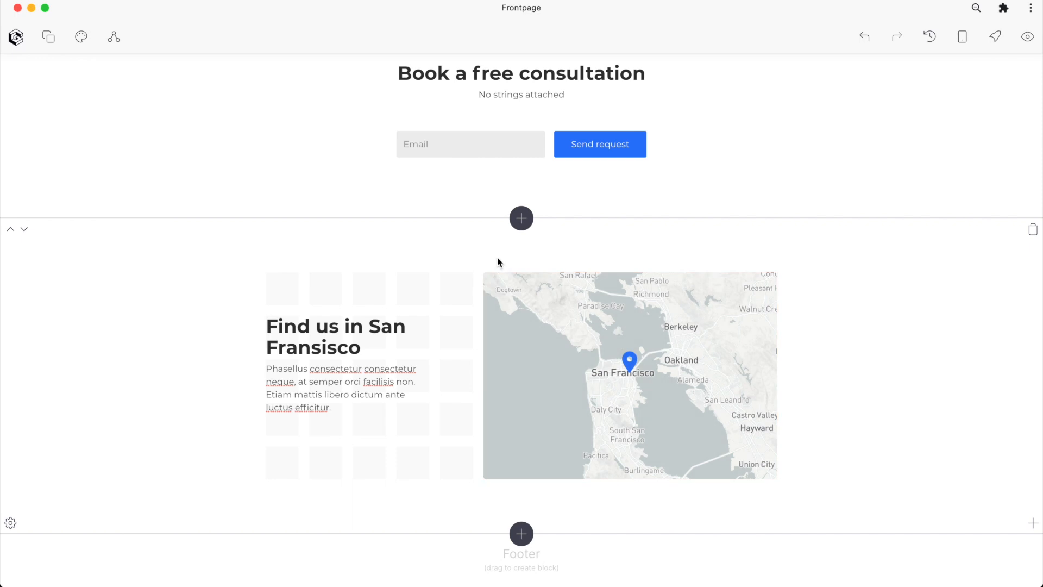
scroll(498, 262, up, 5)
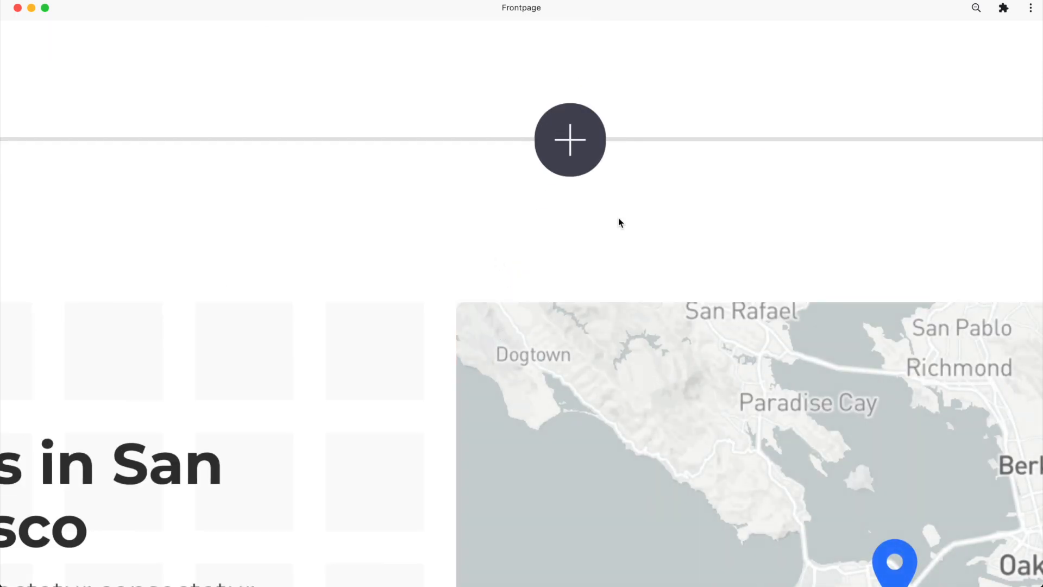
scroll(618, 223, down, 5)
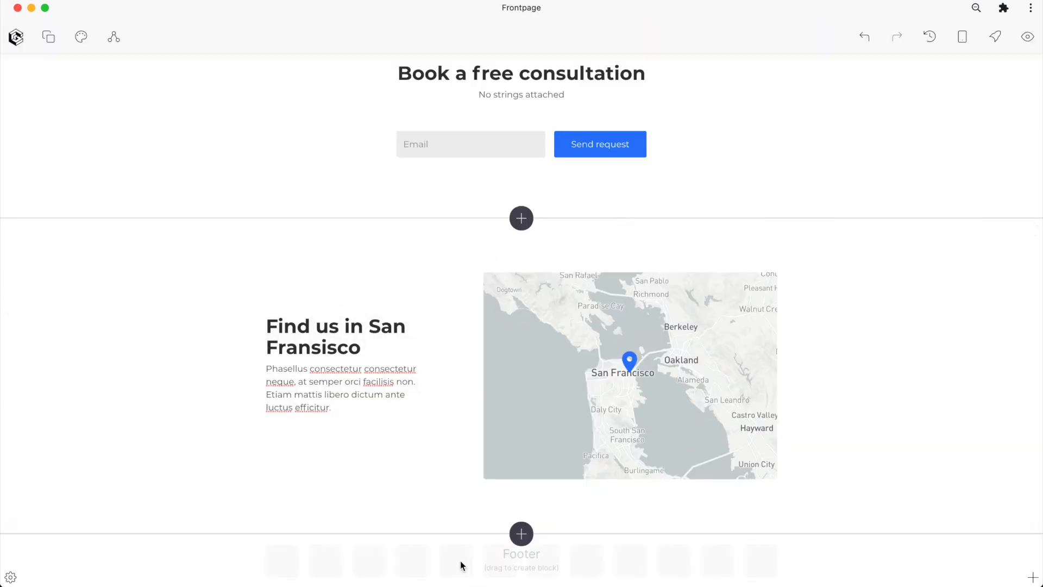
Add a six-column text block in the middle of the footer reading "Stripe Inc © Copyright 2021".
drag(416, 566, 632, 562)
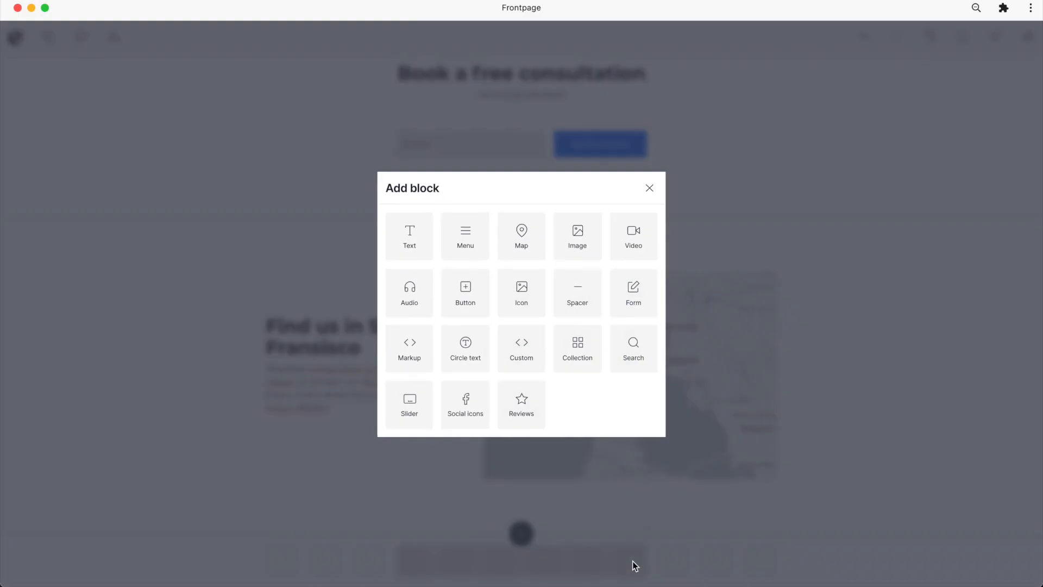
click(423, 248)
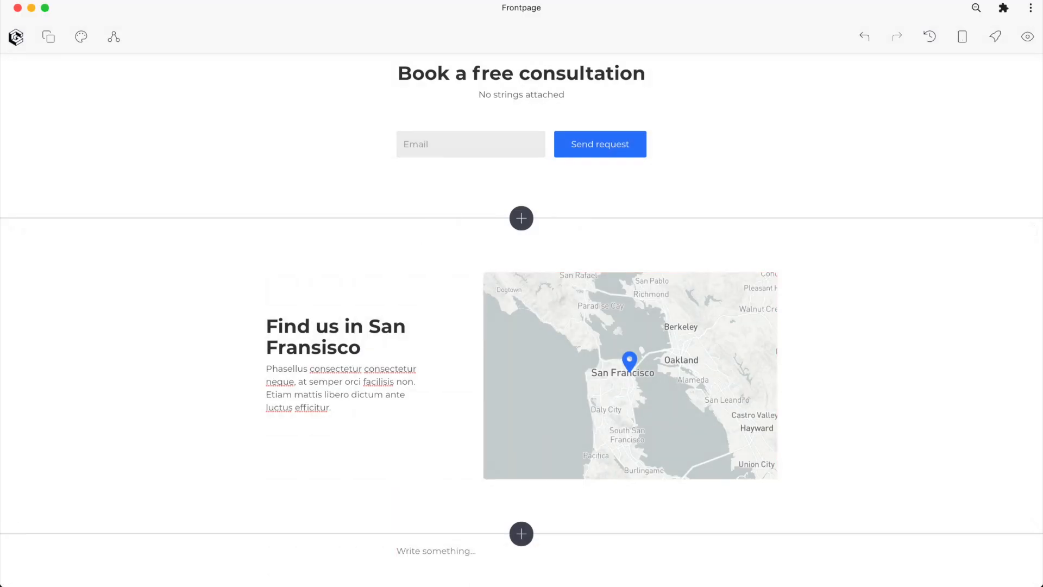
click(433, 548)
text(Stripe Inc Copyright 2021)
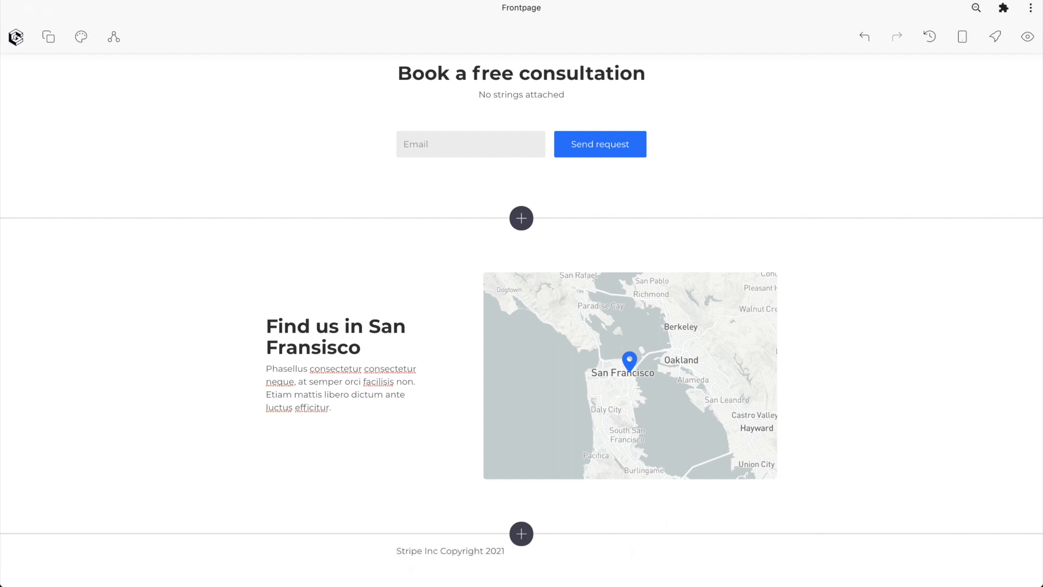
click(439, 551)
text(©)
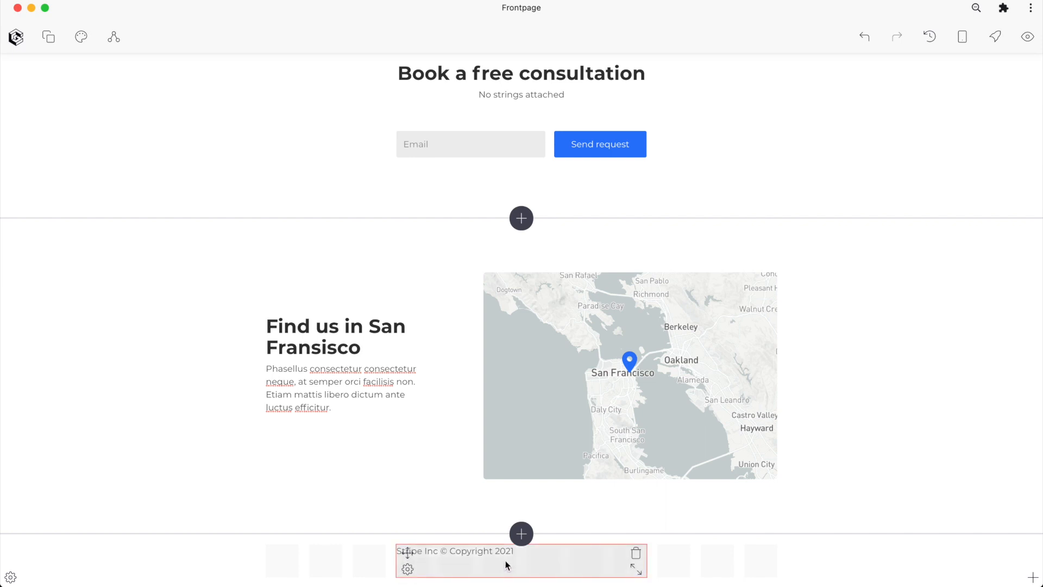
Center the footer's copyright text horizontally and vertically within its block.
drag(515, 554, 383, 559)
click(294, 553)
click(408, 569)
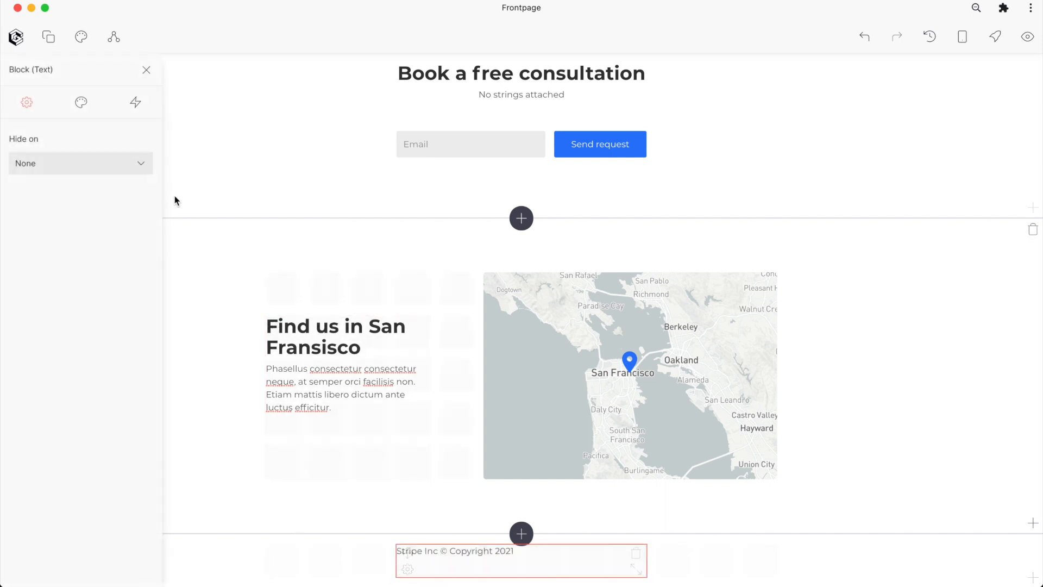
click(81, 103)
click(36, 162)
click(121, 161)
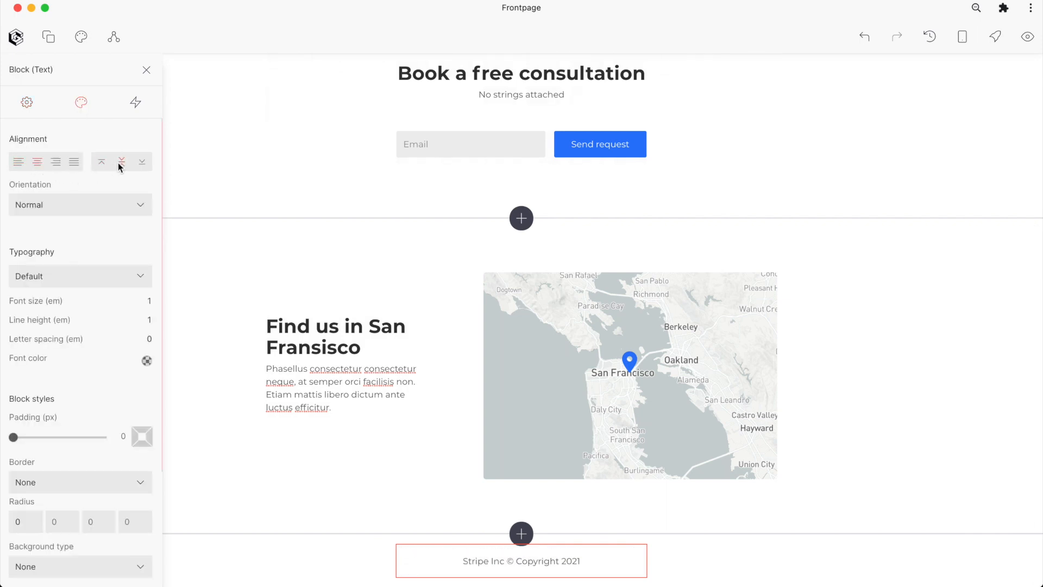
click(905, 438)
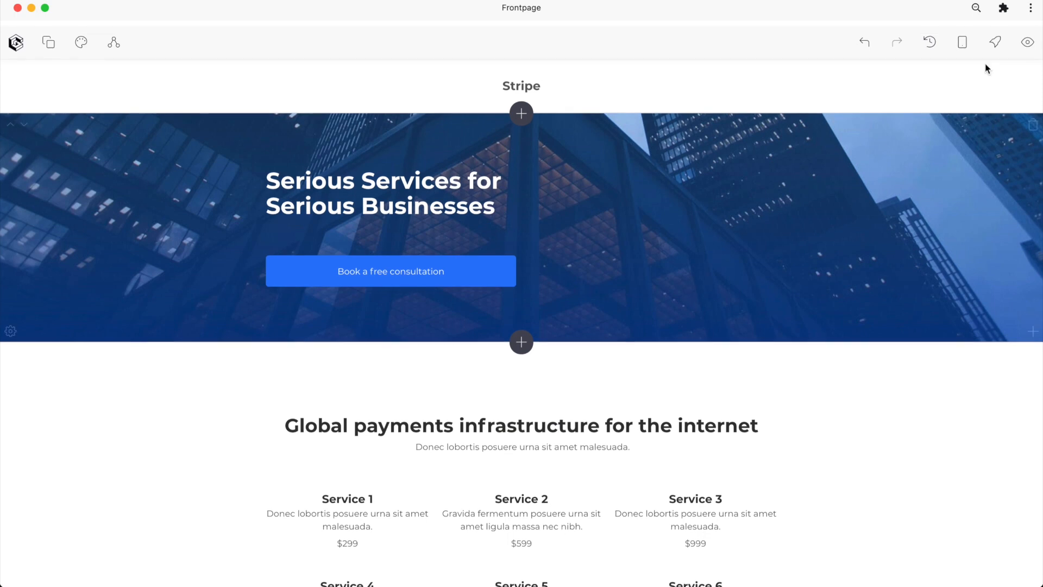
Review the page preview from the header down to the footer and return to editing.
scroll(865, 310, down, 6)
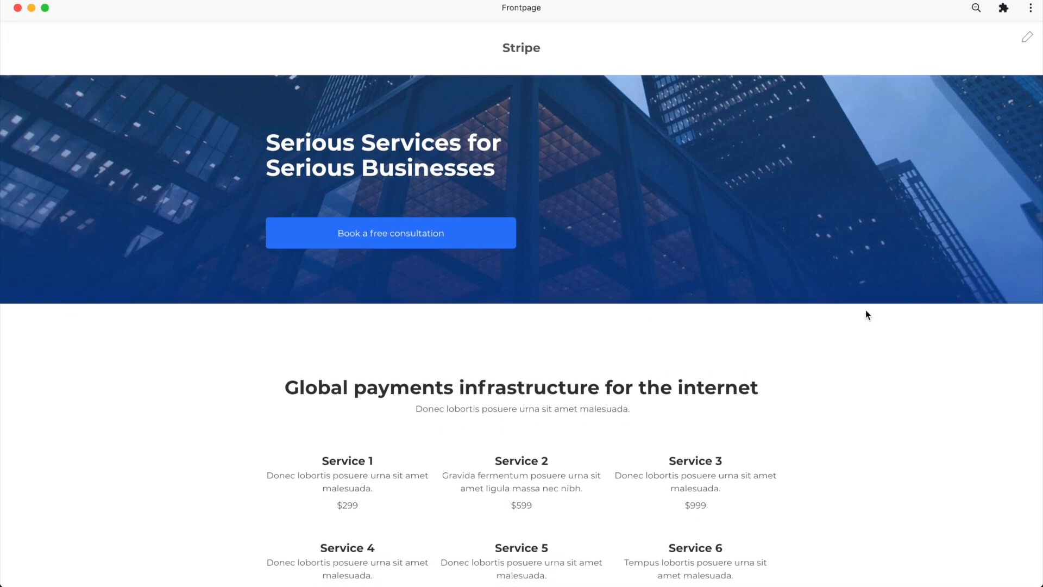
scroll(866, 315, up, 5)
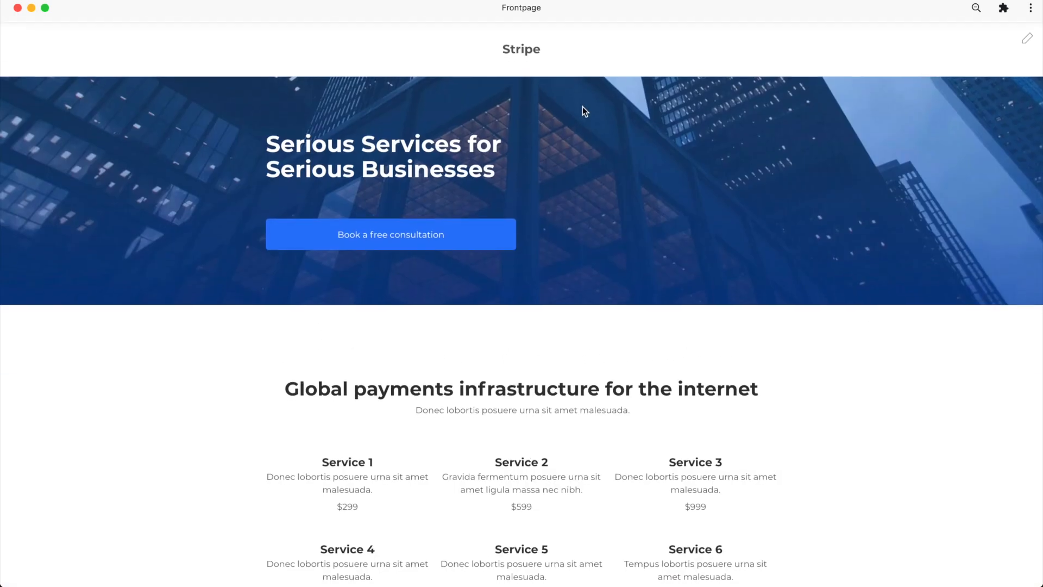
scroll(688, 397, down, 5)
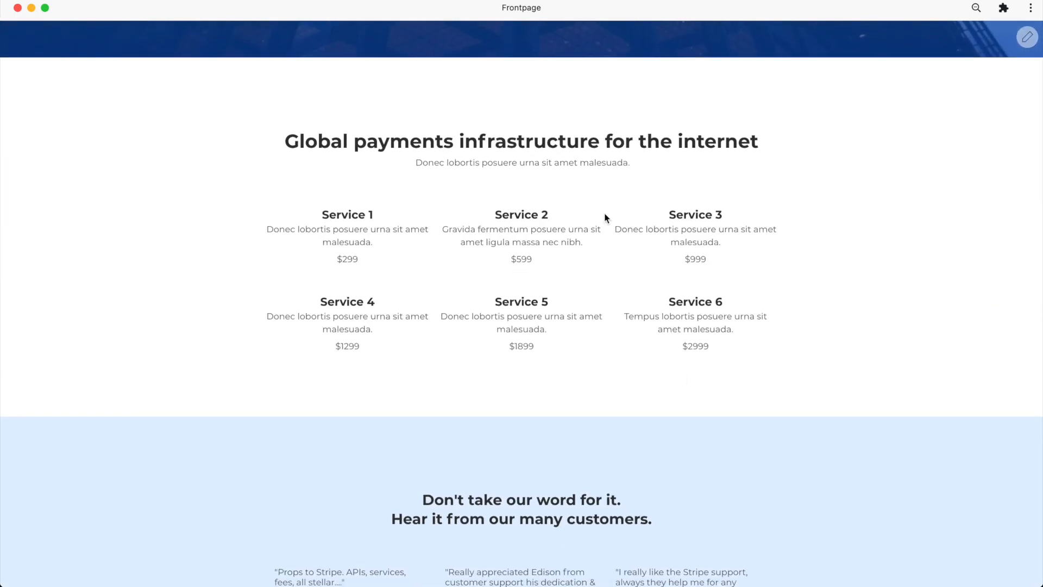
scroll(598, 212, down, 6)
scroll(464, 241, down, 7)
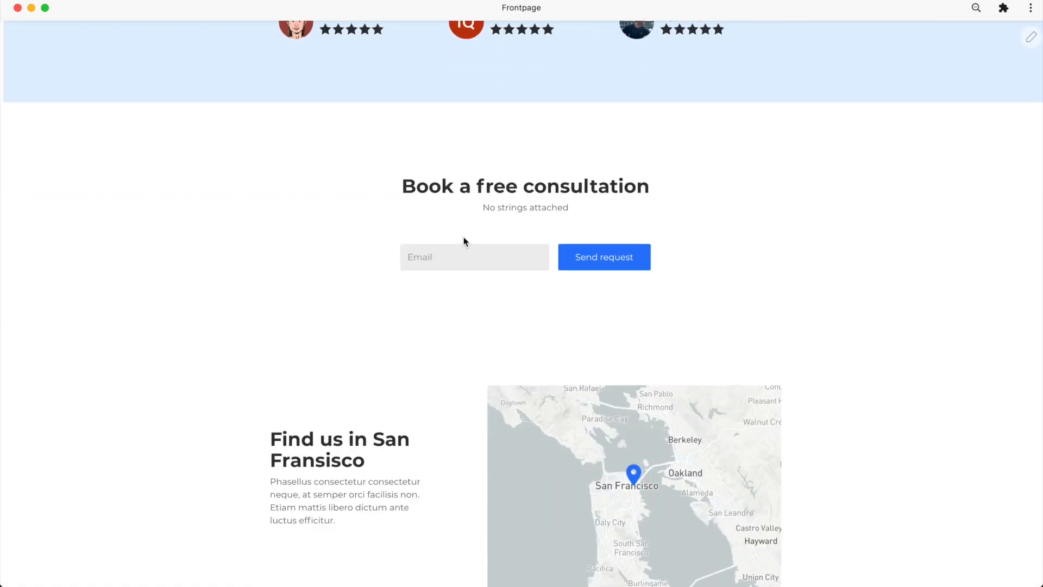
scroll(738, 222, down, 3)
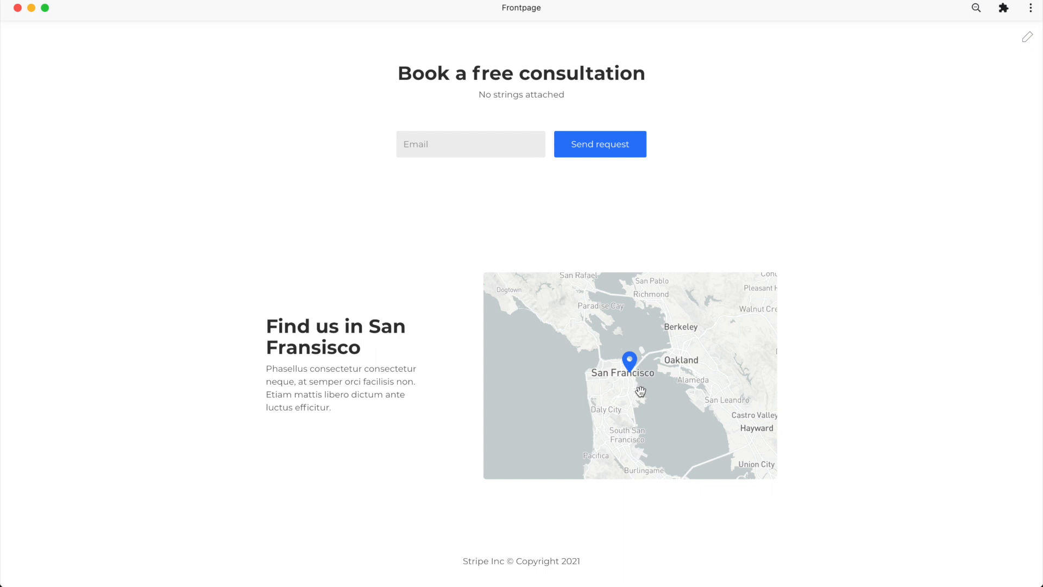
click(1027, 37)
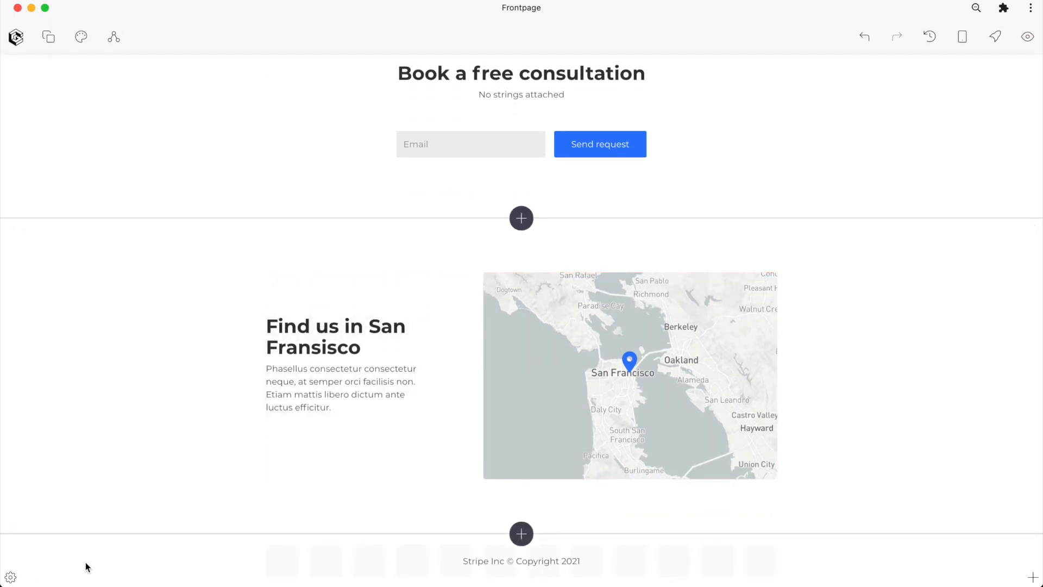
Give the footer a light, mostly transparent blue color background of #2898FB17 and copy that color code.
click(11, 578)
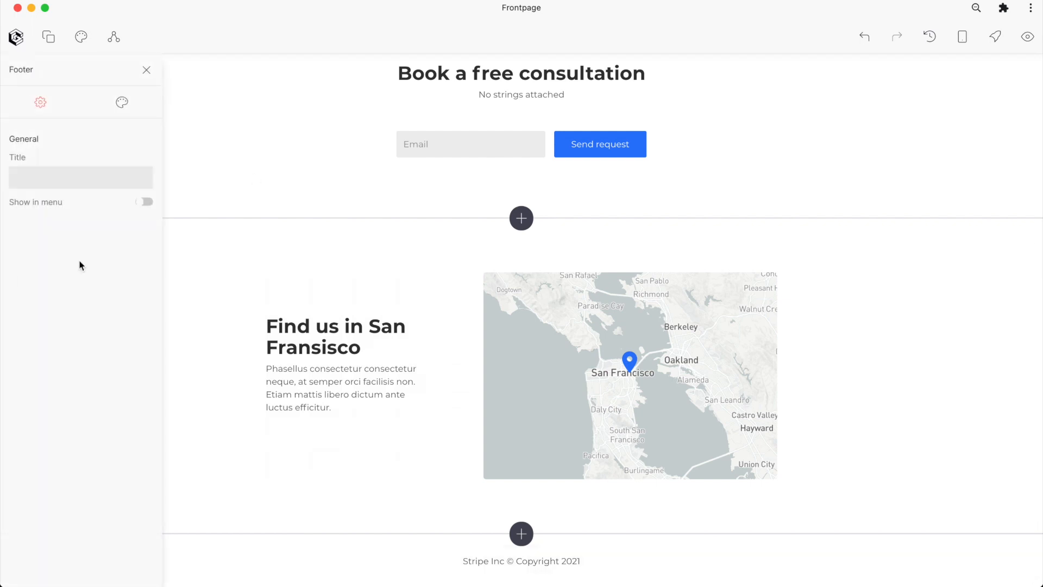
click(123, 104)
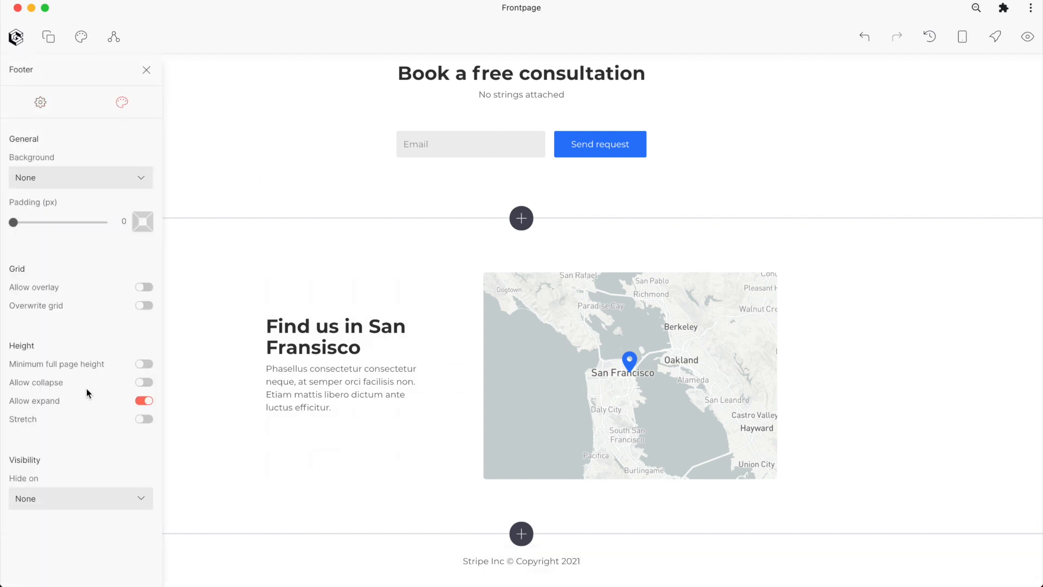
click(76, 179)
click(72, 190)
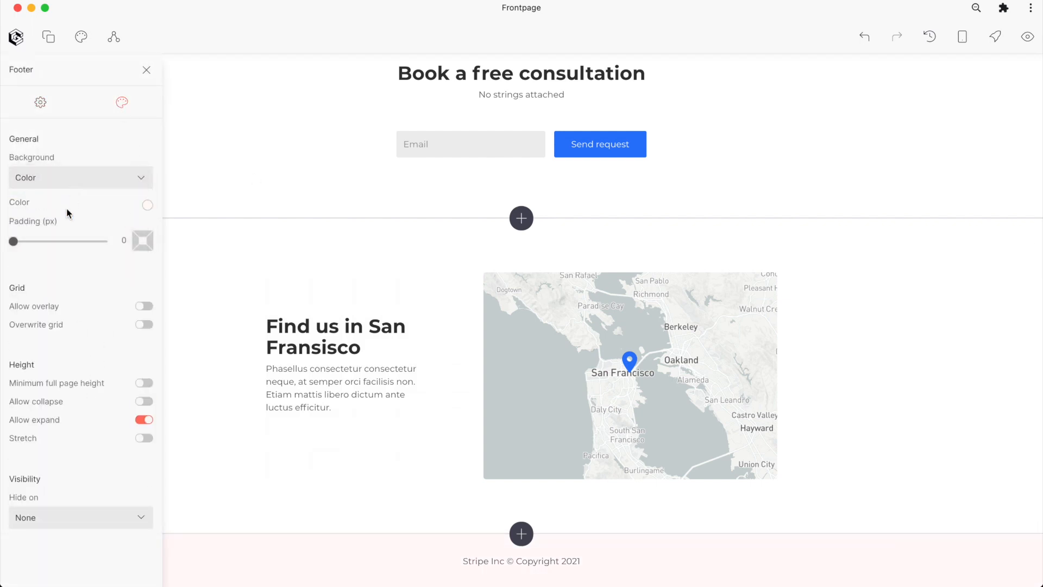
click(143, 208)
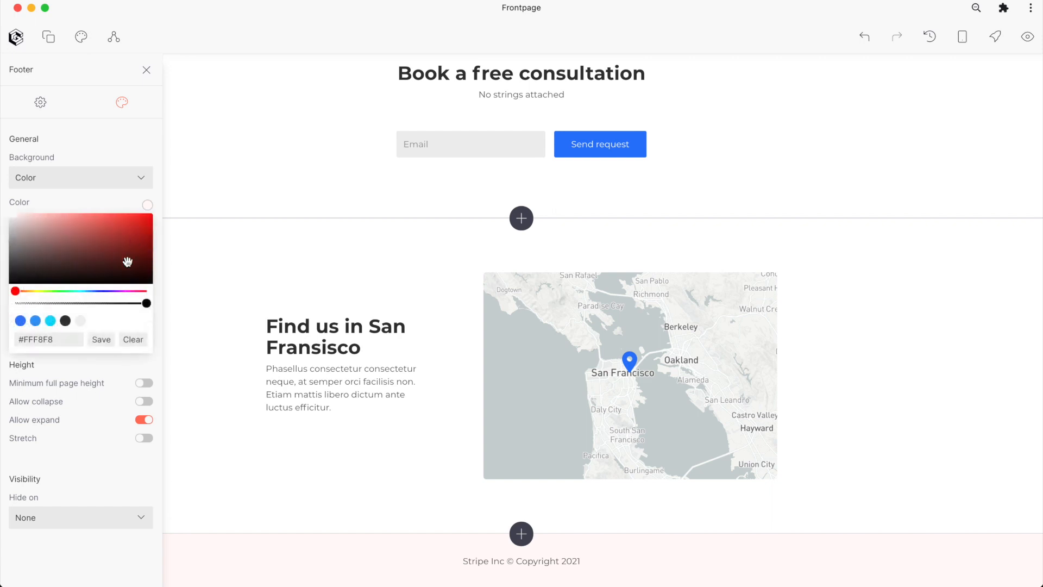
click(35, 320)
drag(146, 303, 29, 308)
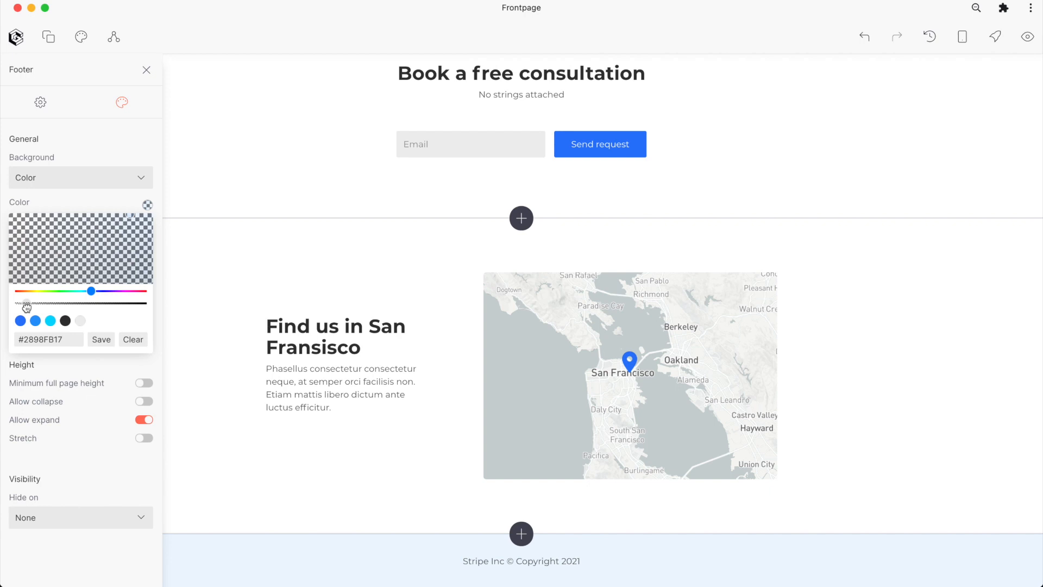
triple_click(59, 340)
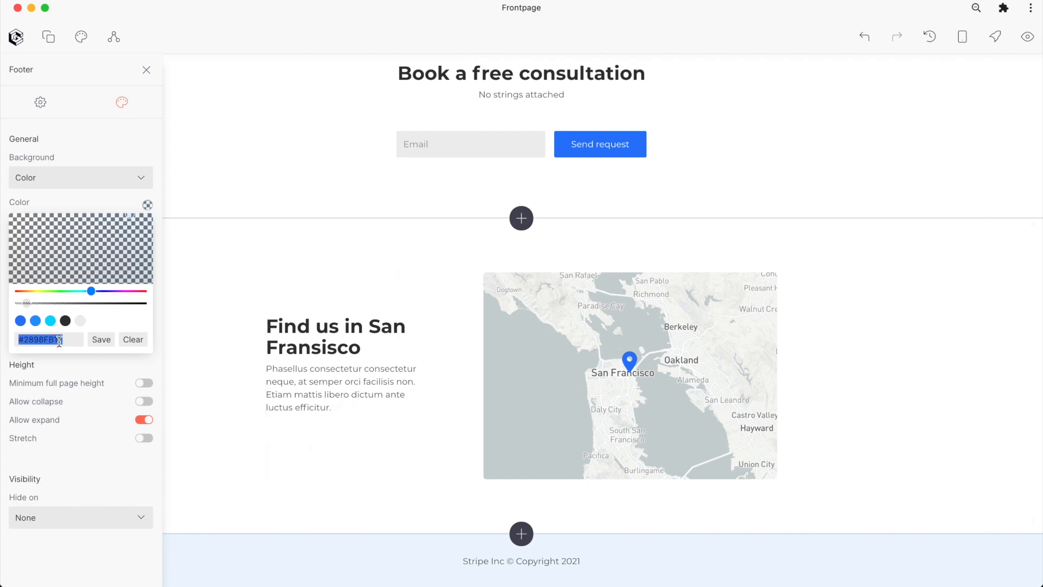
click(105, 340)
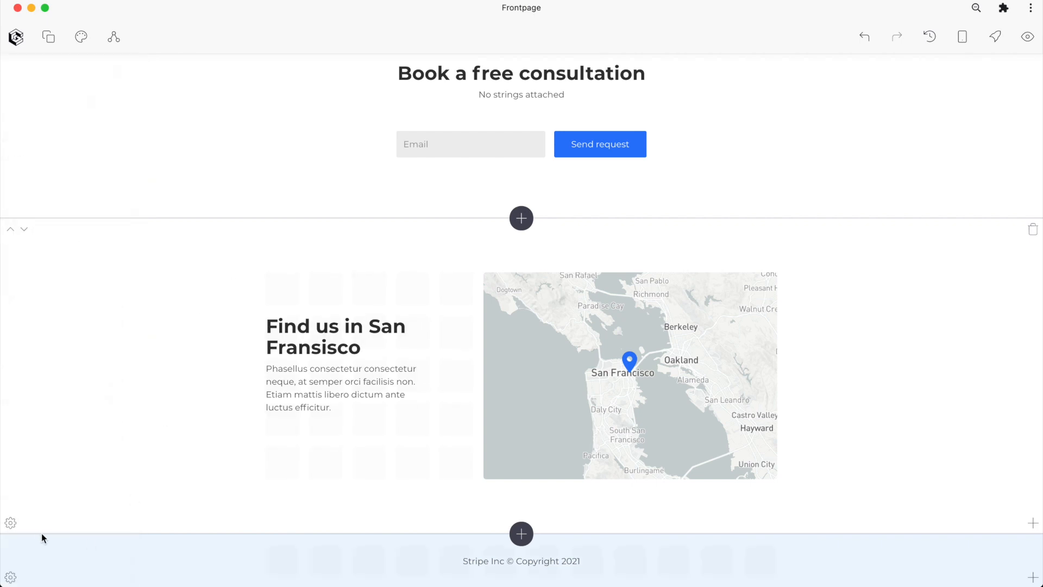
Set the map section's background to a gradient and its Color 2 to the footer's #2898FB17.
click(10, 523)
click(124, 102)
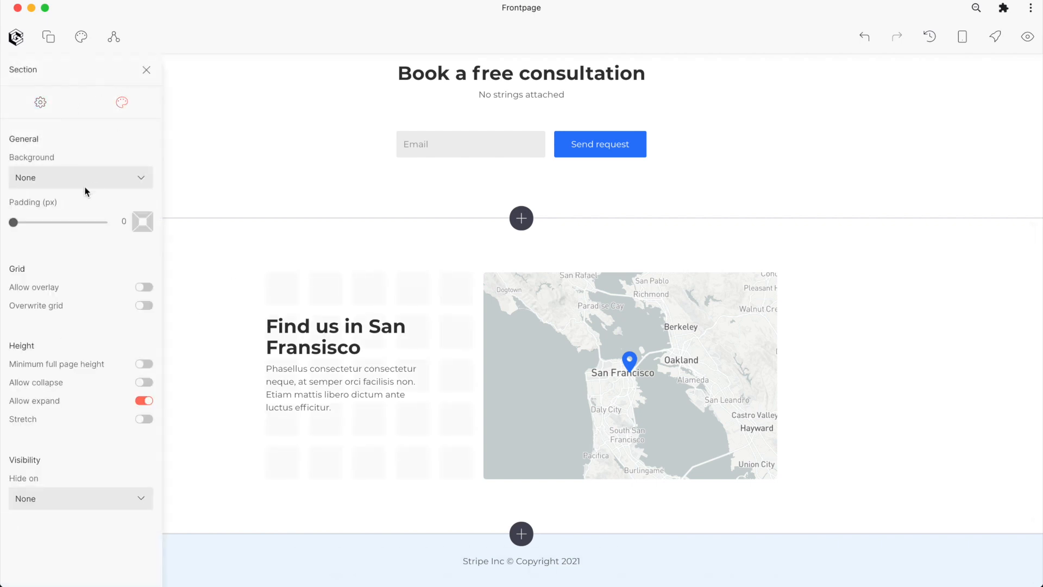
click(80, 185)
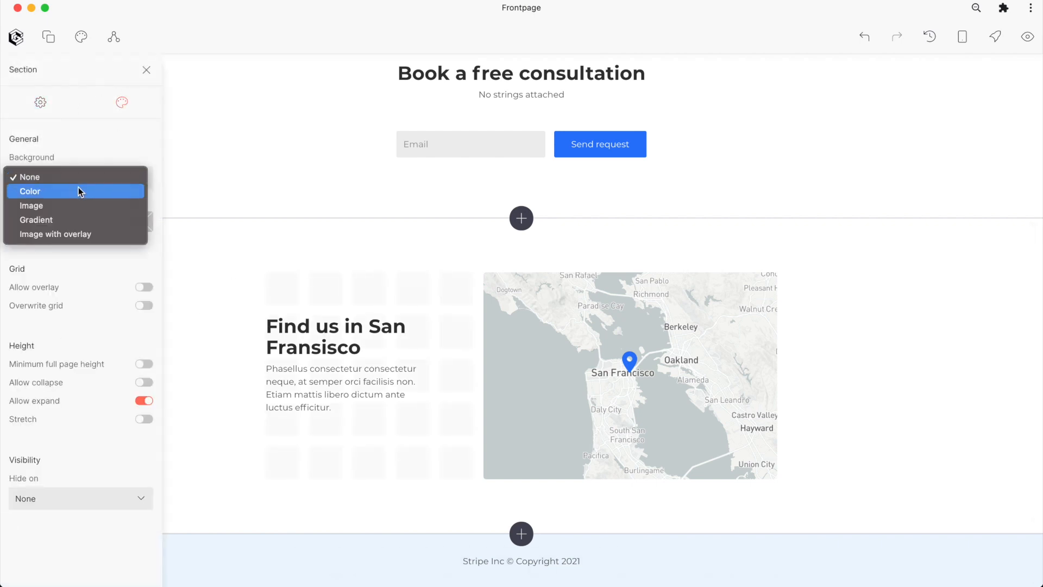
click(59, 223)
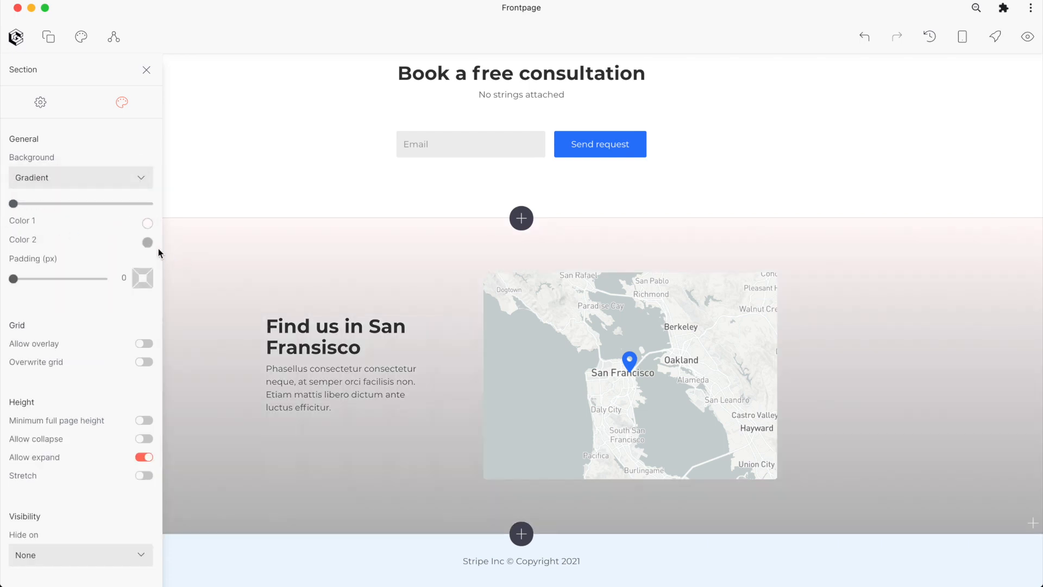
click(148, 241)
triple_click(30, 381)
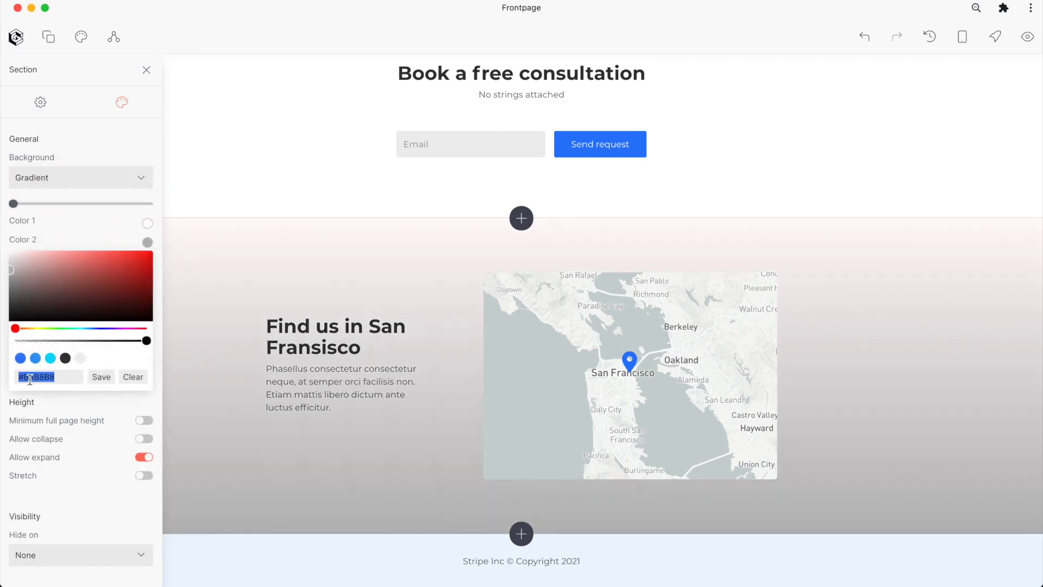
text(#2198FB17)
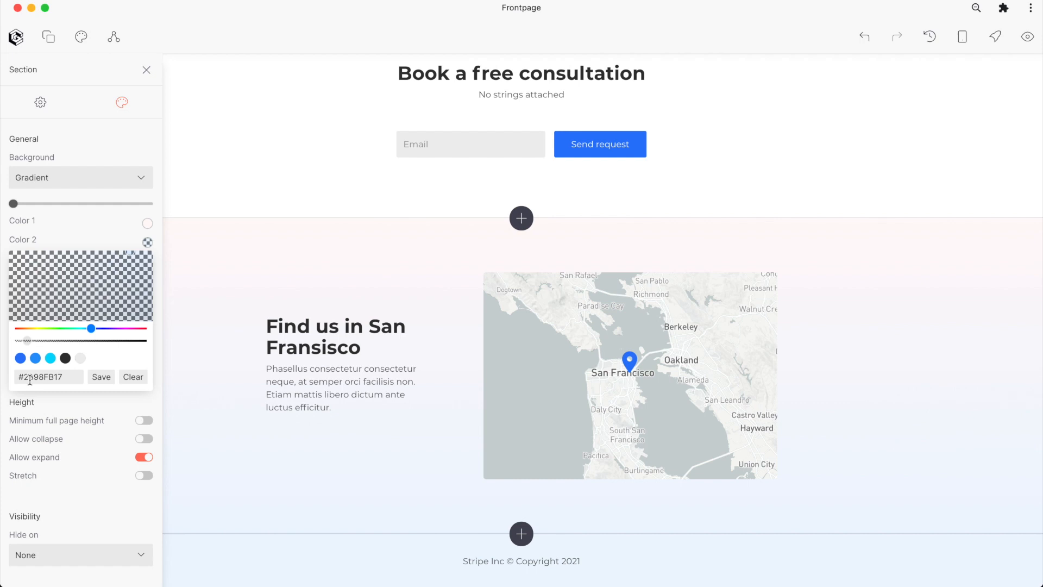
Make Color 1 of the map section's gradient fully transparent and save it.
click(147, 223)
drag(146, 322, 16, 322)
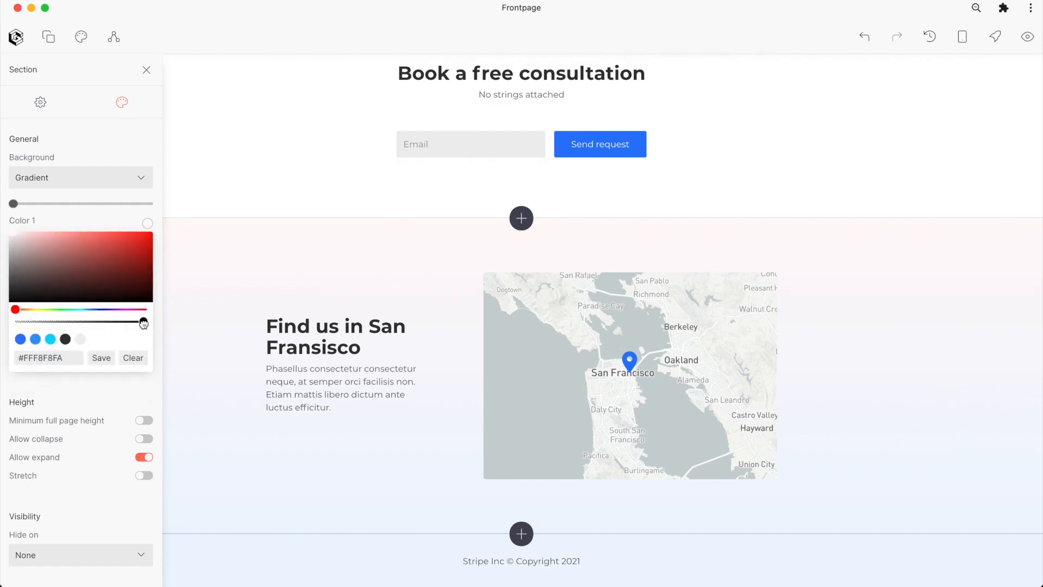
click(104, 362)
click(321, 324)
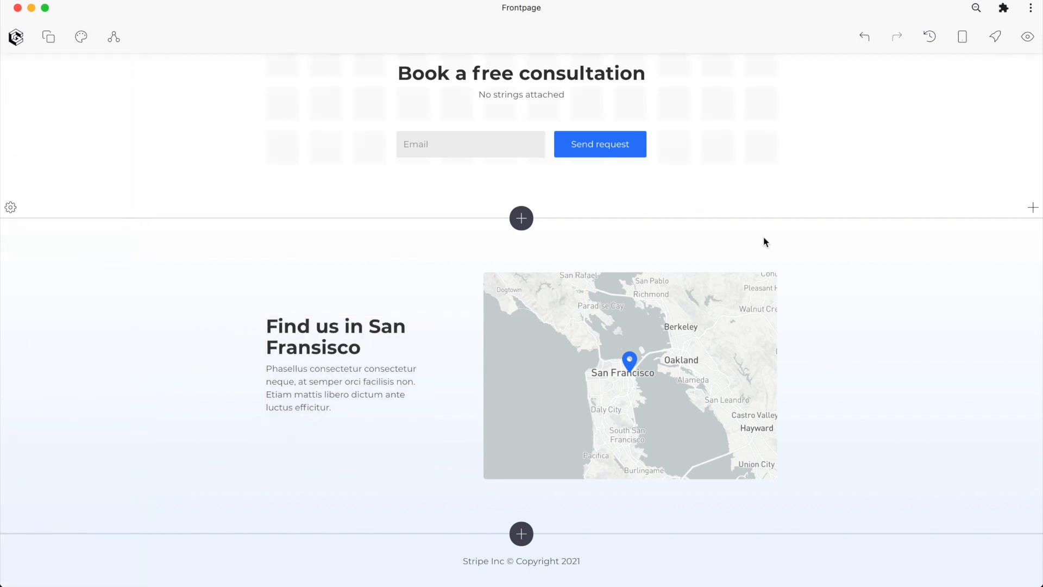
Preview the page from the footer gradient back up to the header, then return to editing.
click(1027, 37)
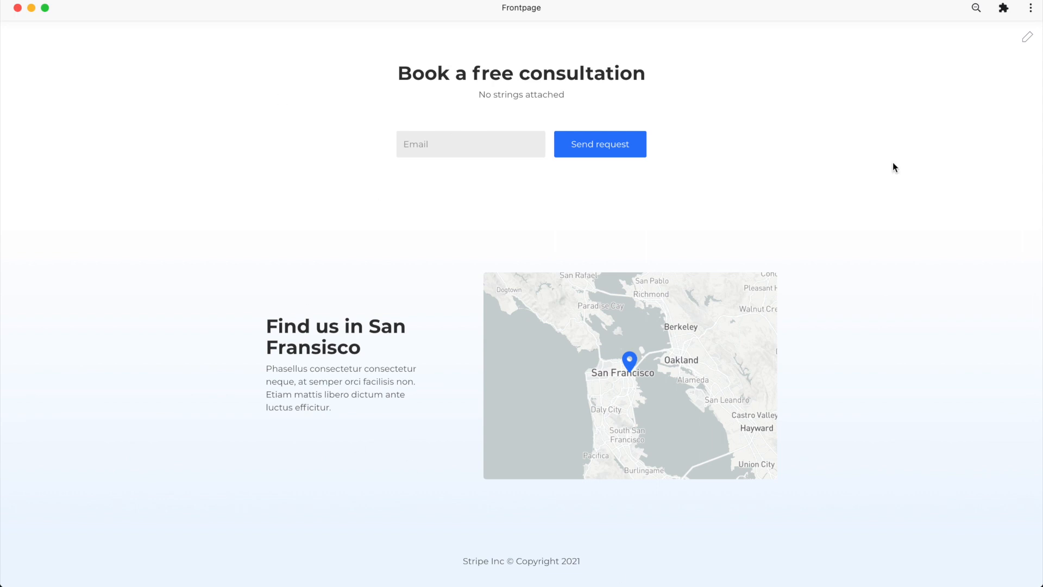
scroll(893, 167, up, 12)
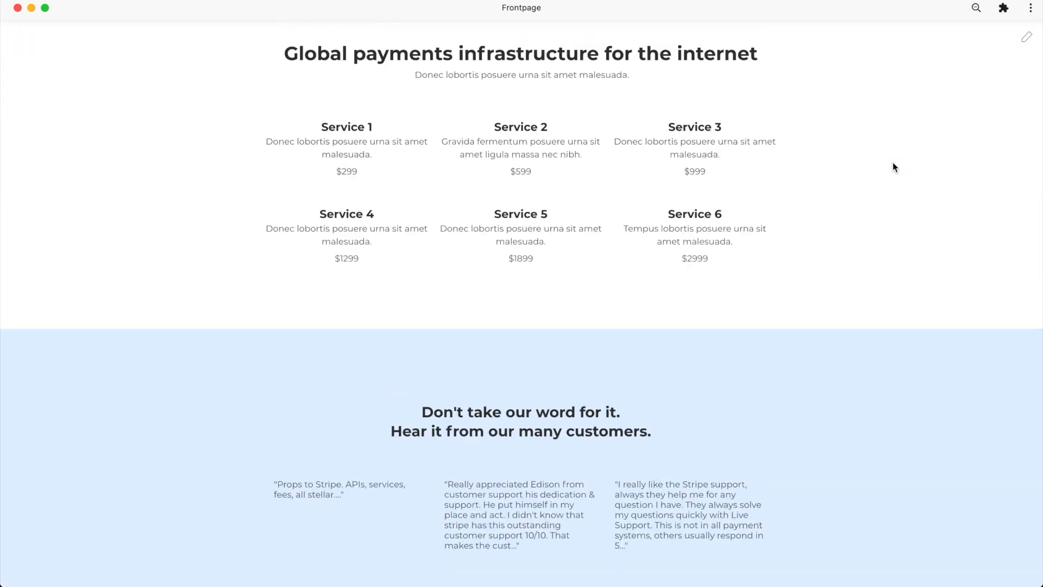
scroll(893, 167, up, 6)
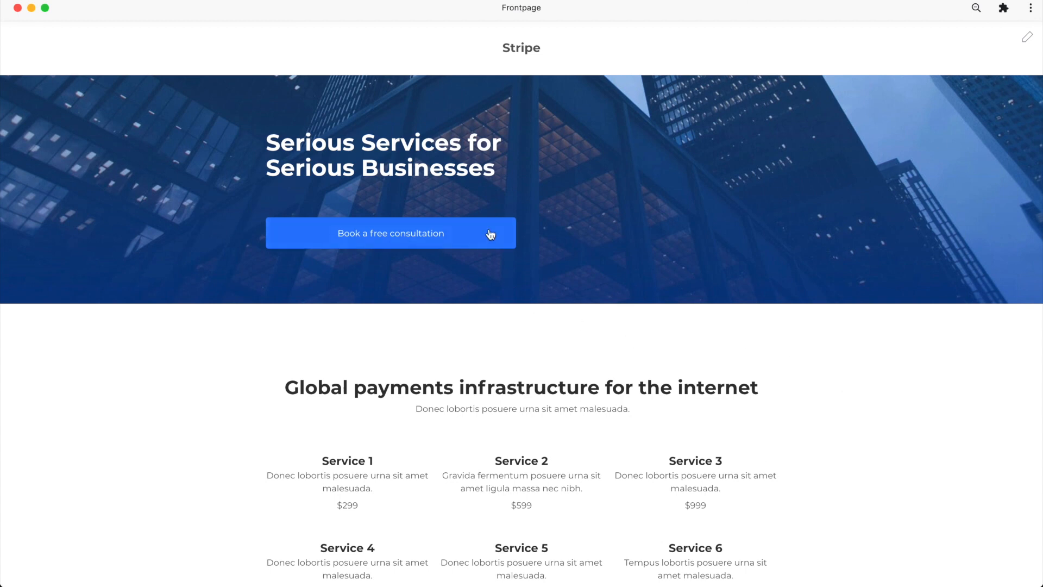
click(1029, 37)
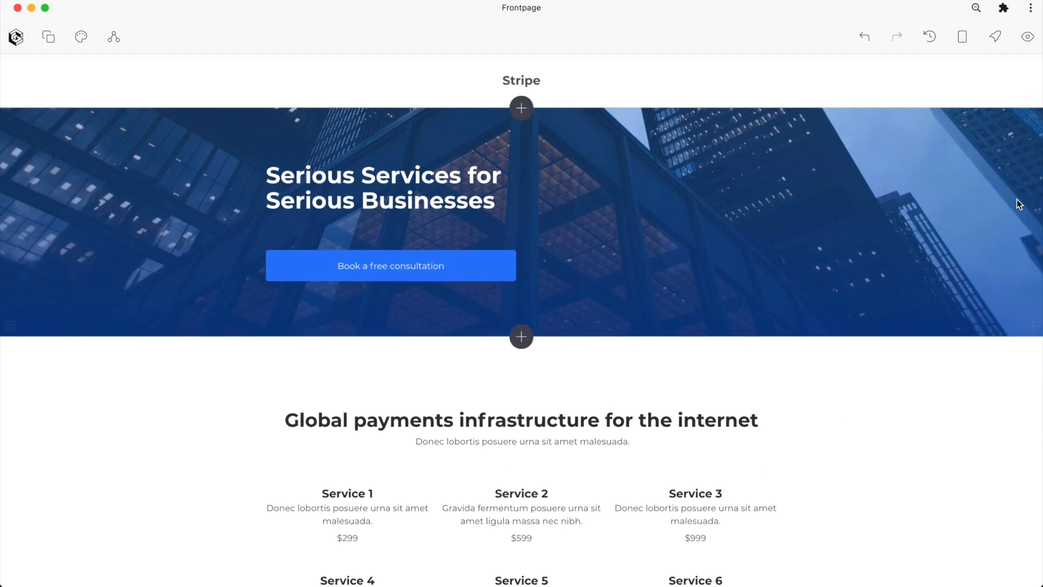
Compare the page's mobile and desktop layouts, ending with the mobile layout open in the editor.
click(963, 38)
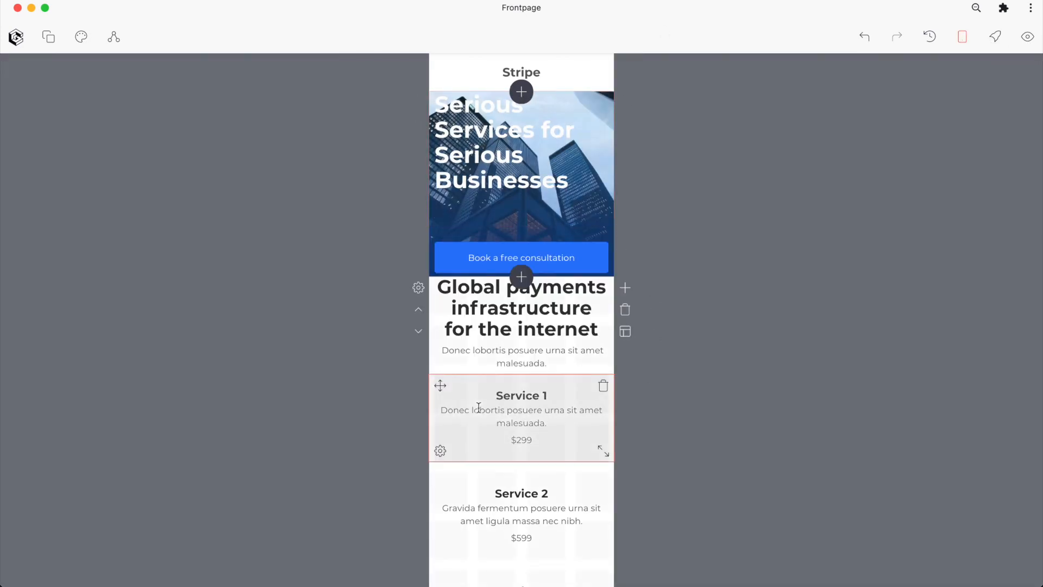
click(963, 43)
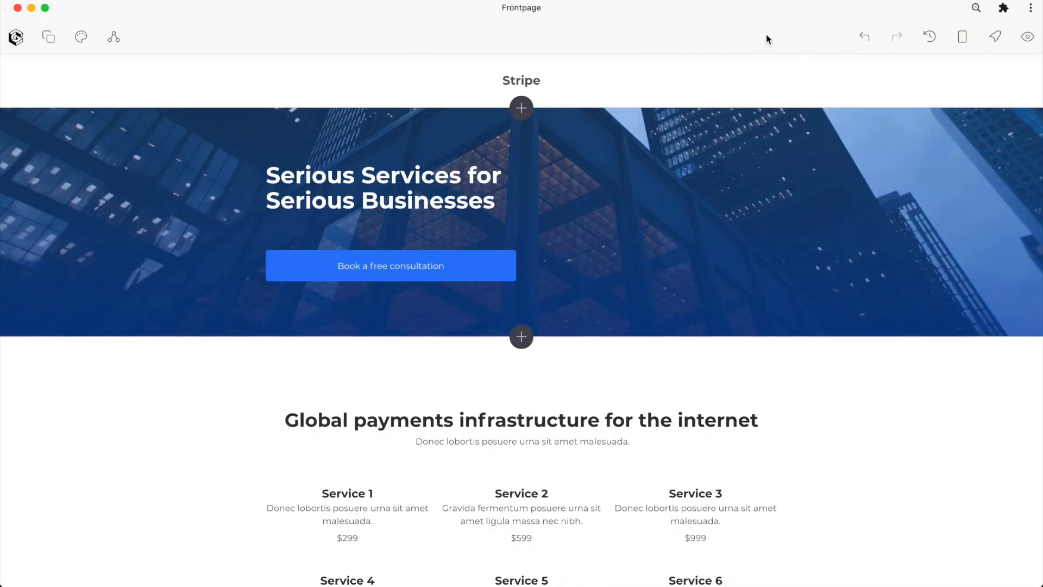
scroll(725, 165, down, 10)
scroll(726, 166, up, 10)
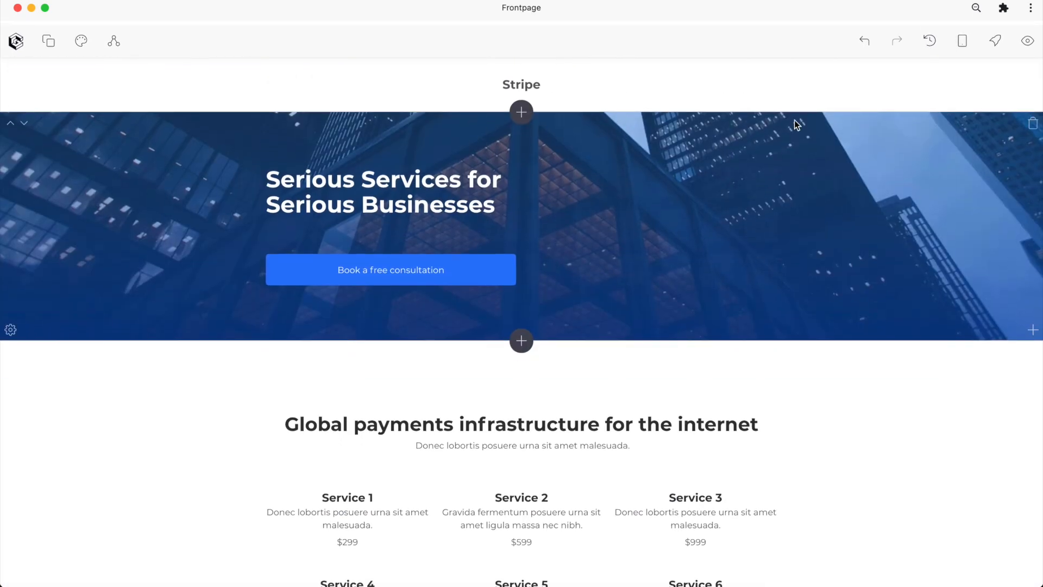
click(966, 38)
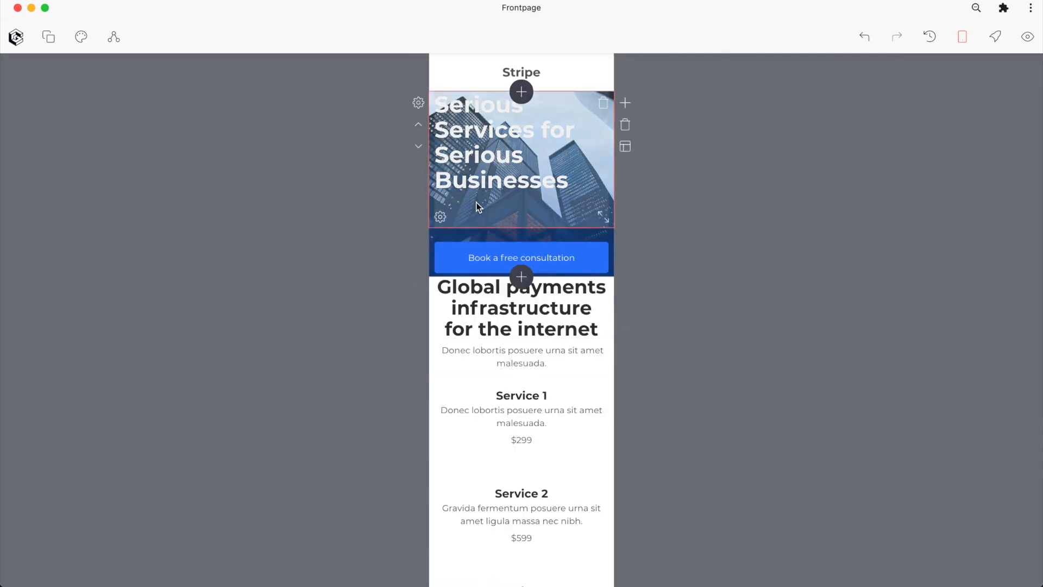
Set the hero section's top and bottom mobile padding to 100 px.
scroll(473, 348, down, 15)
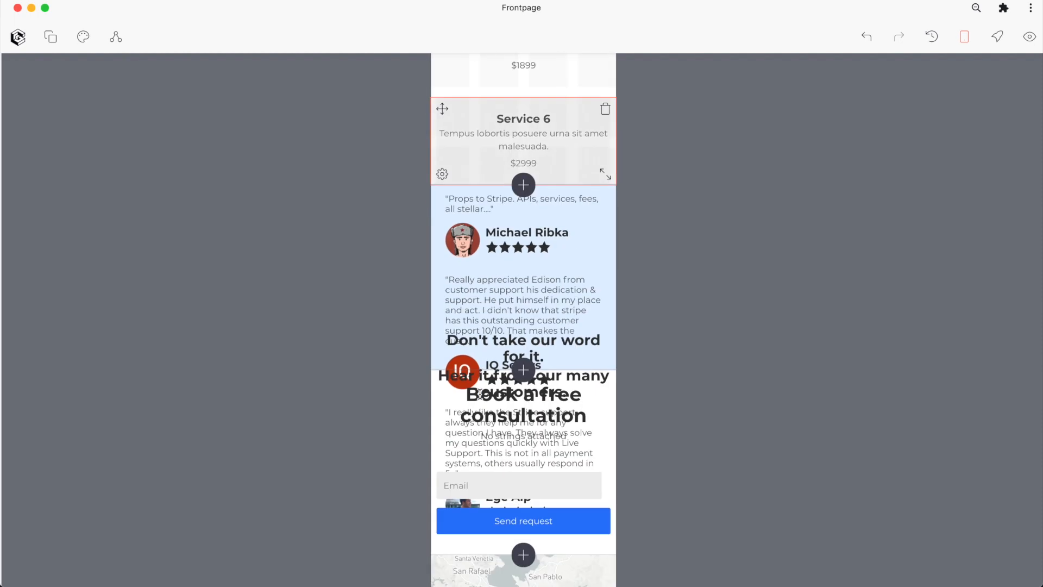
scroll(546, 164, up, 15)
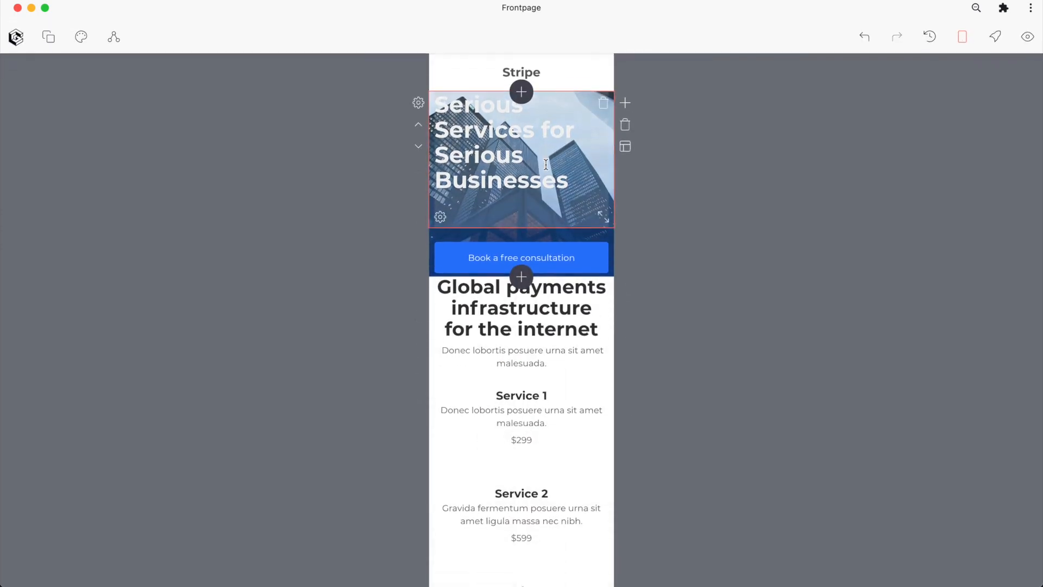
click(418, 103)
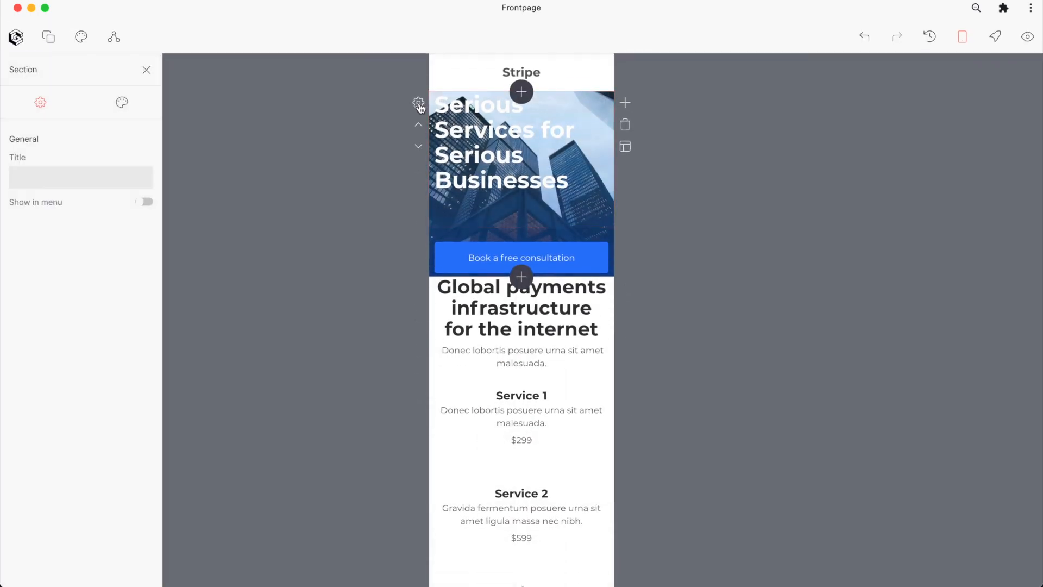
click(122, 102)
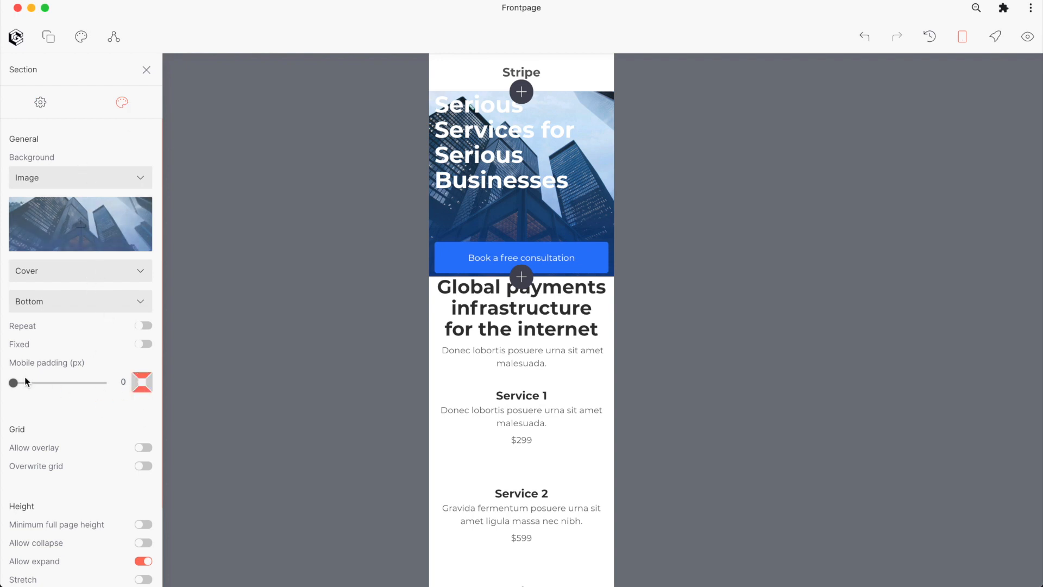
drag(18, 386, 278, 387)
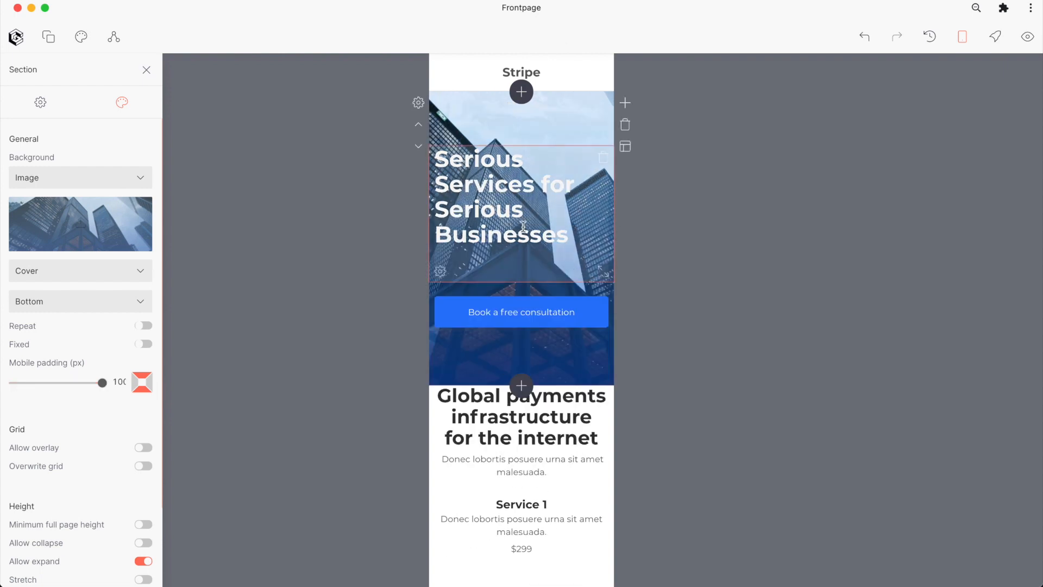
Set the services section's top and bottom mobile padding to 100 px.
scroll(656, 447, down, 5)
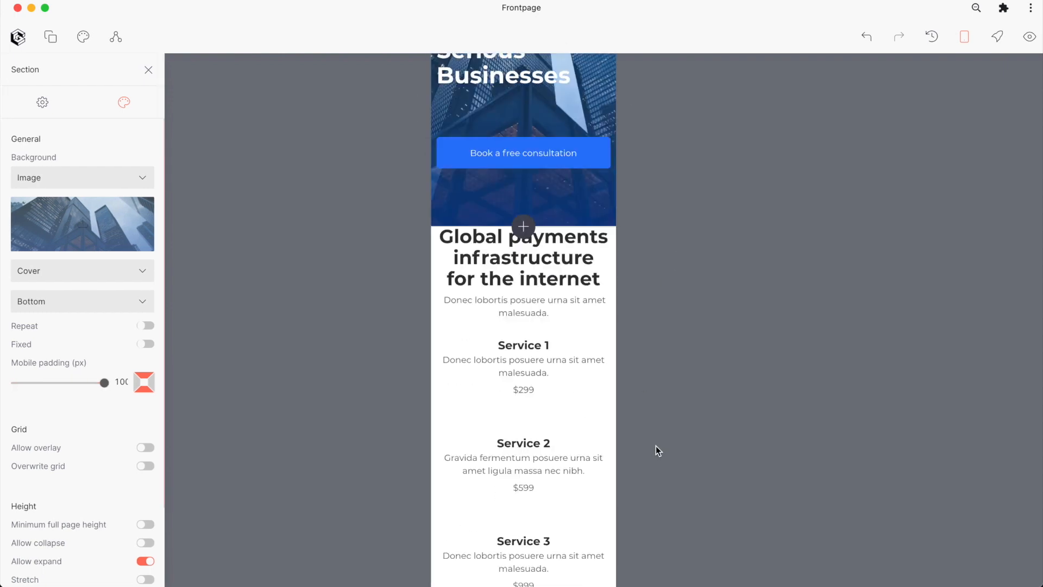
click(421, 137)
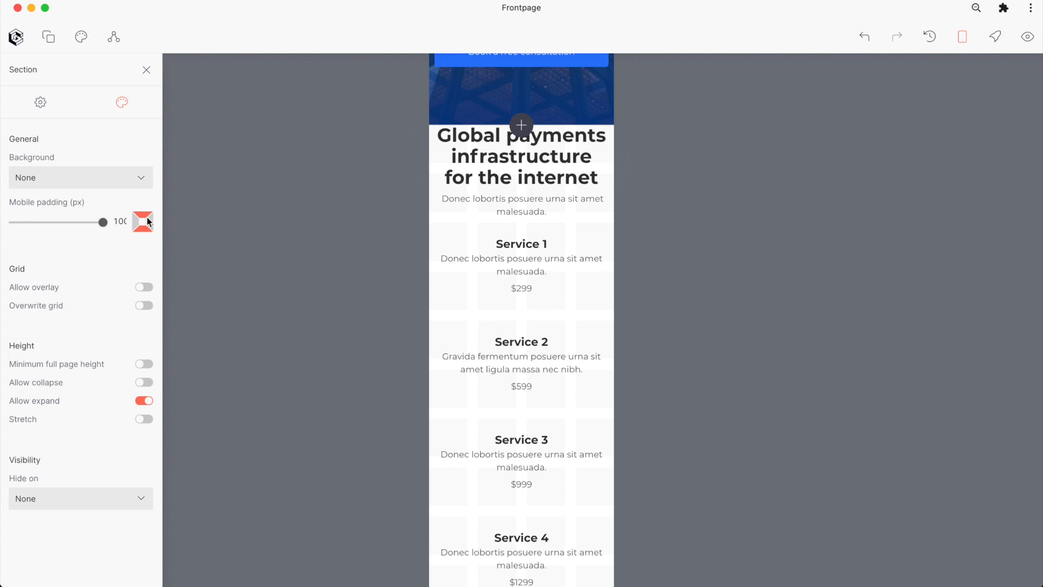
drag(103, 223, 223, 226)
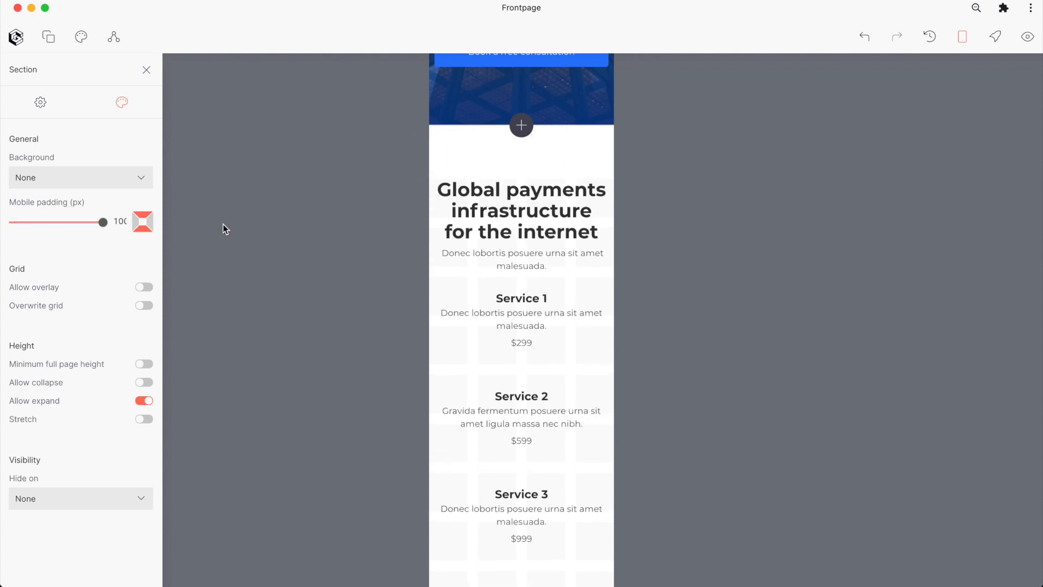
Hide the Service 4 text block on mobile.
scroll(777, 321, down, 8)
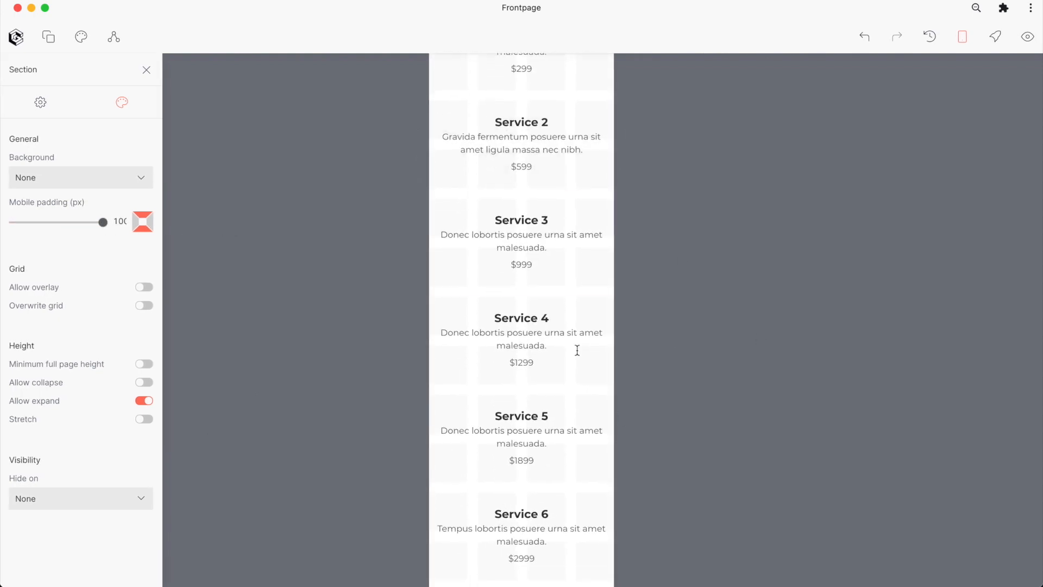
scroll(510, 218, up, 8)
scroll(510, 220, down, 3)
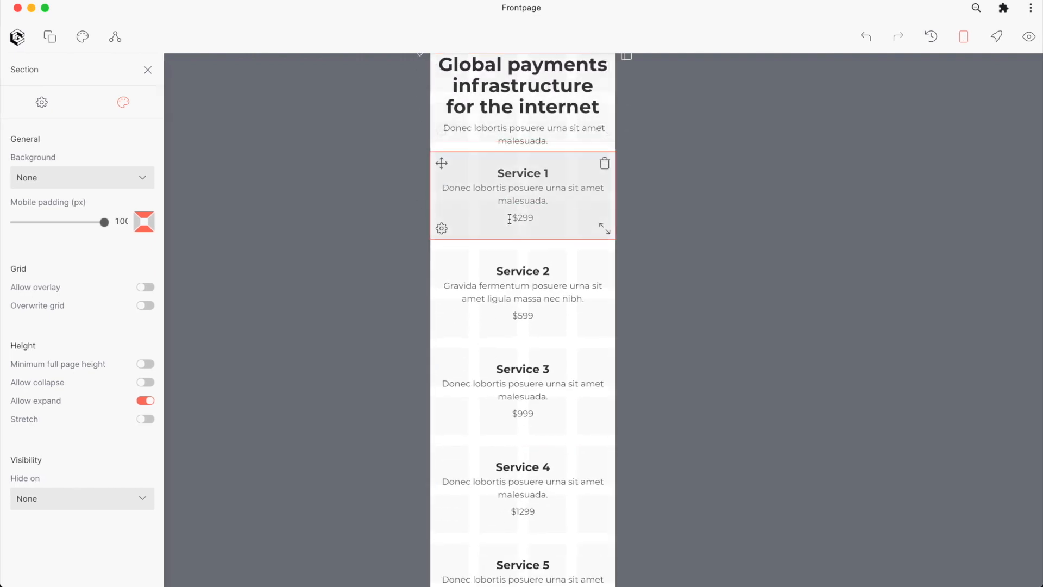
scroll(509, 219, down, 3)
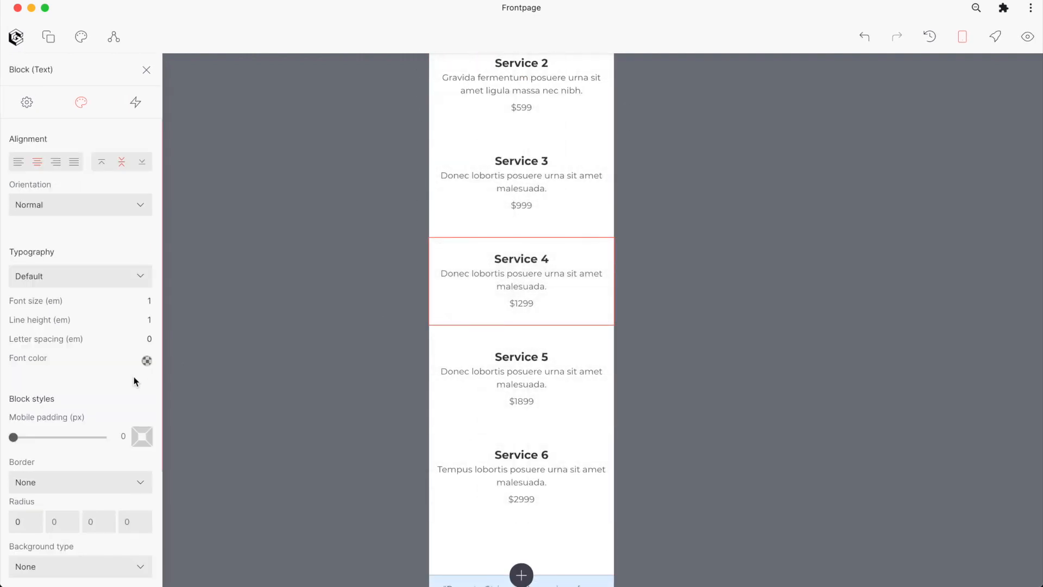
click(441, 315)
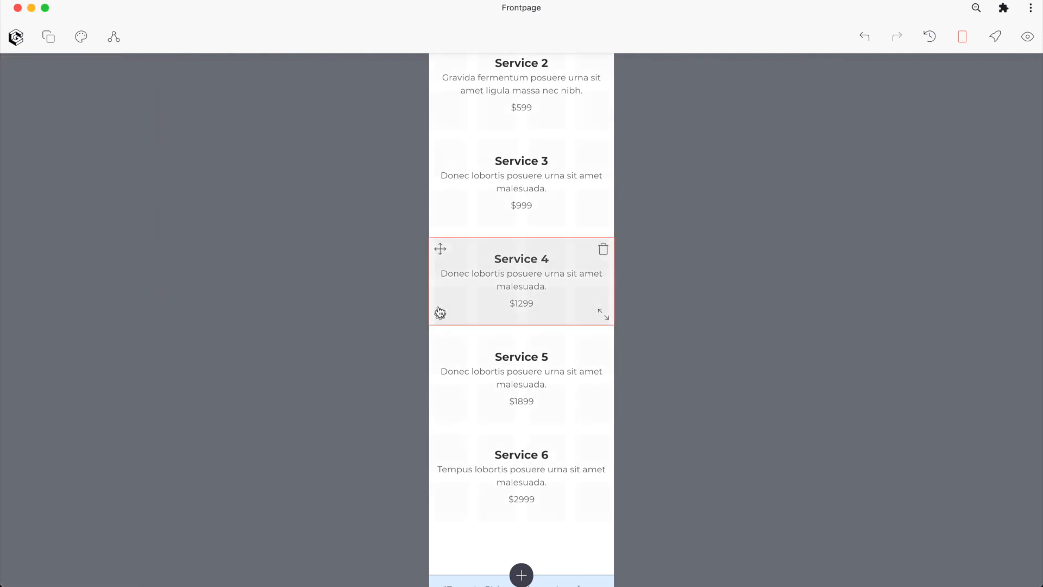
click(98, 161)
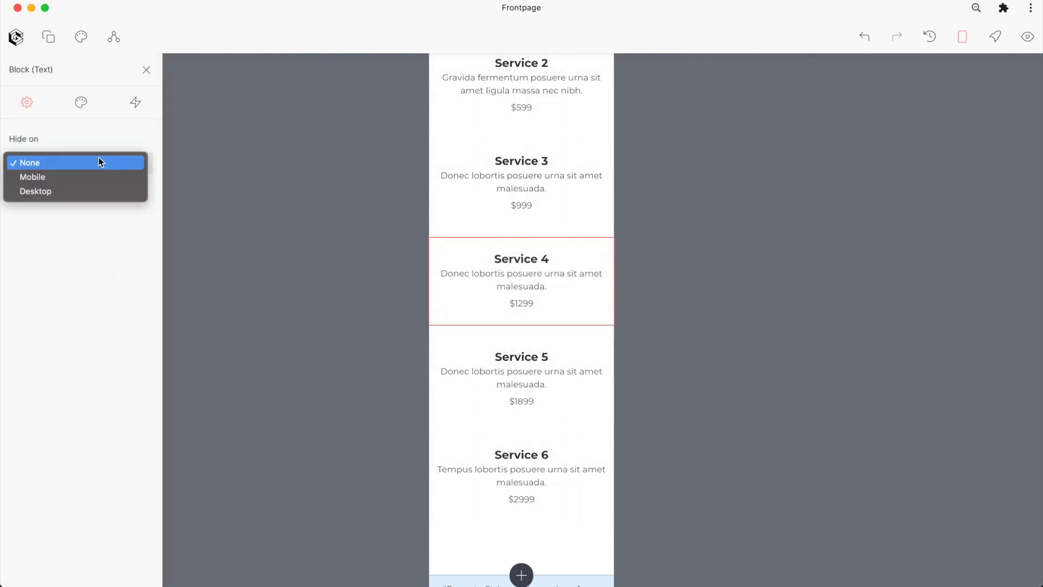
click(76, 174)
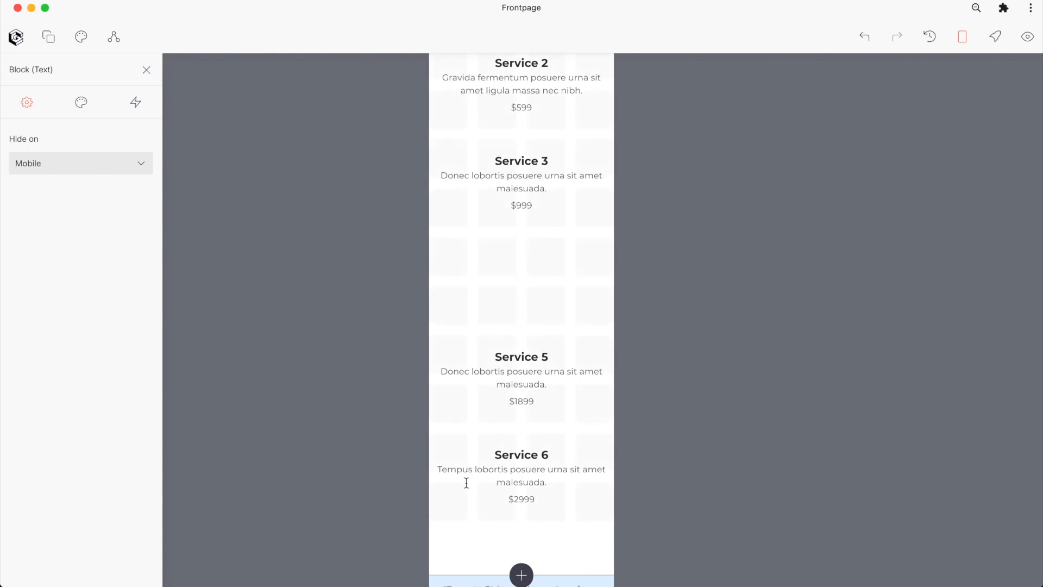
Hide the Service 5 and Service 6 text blocks on mobile.
mouse_move(453, 399)
click(107, 163)
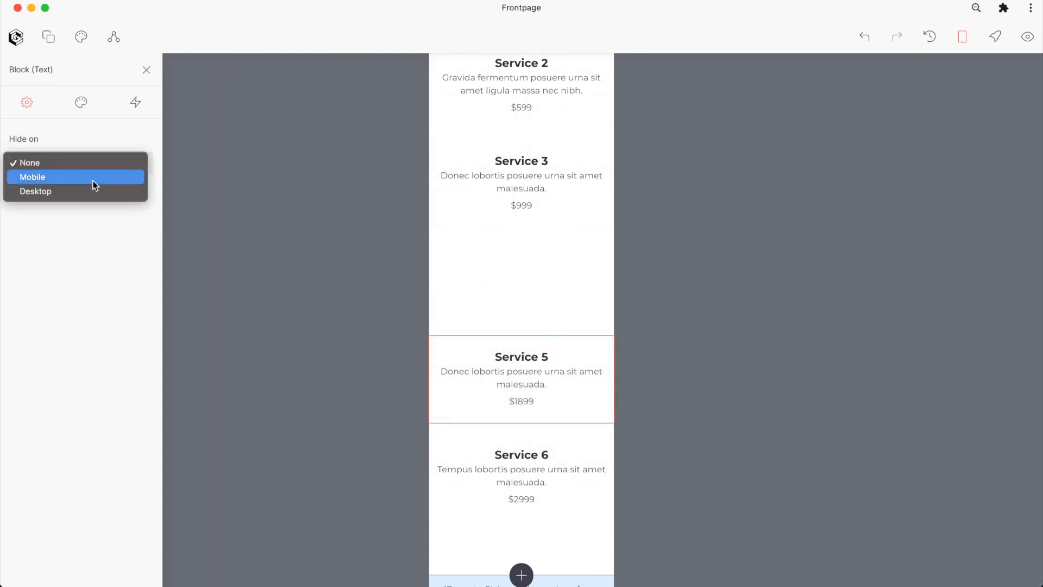
click(67, 180)
mouse_move(449, 454)
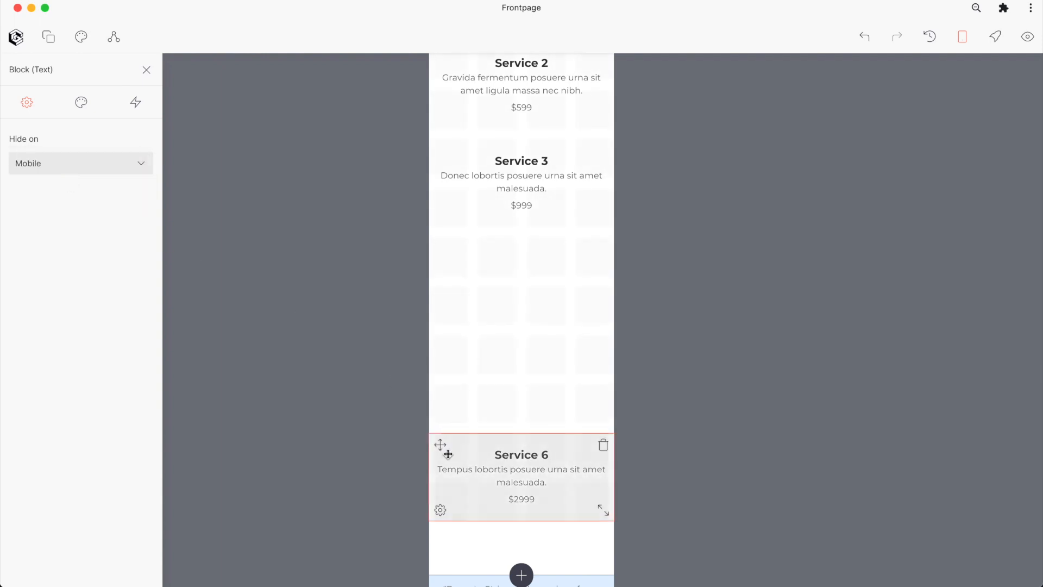
click(438, 509)
click(88, 163)
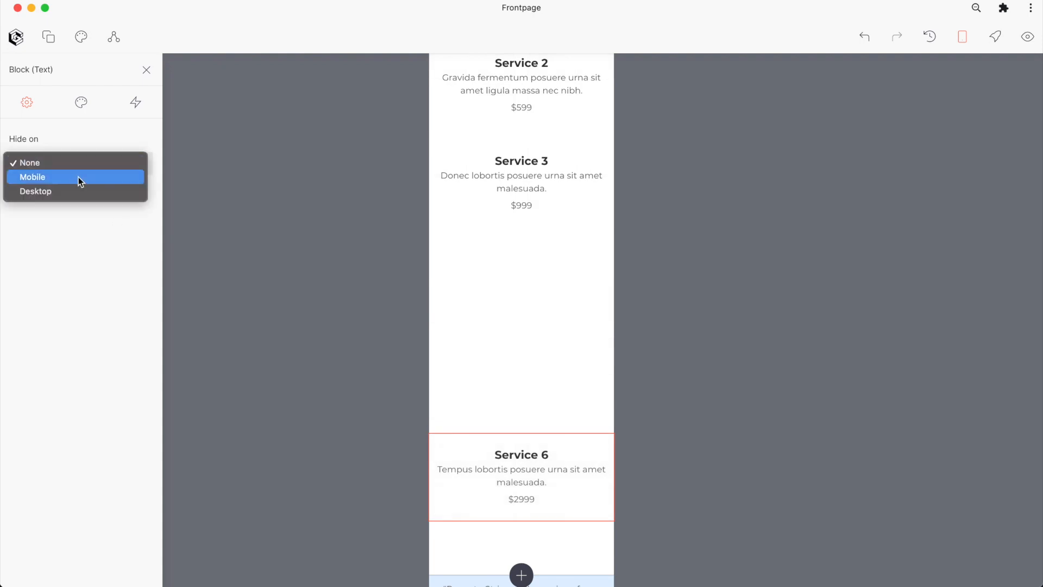
click(78, 177)
scroll(494, 163, up, 5)
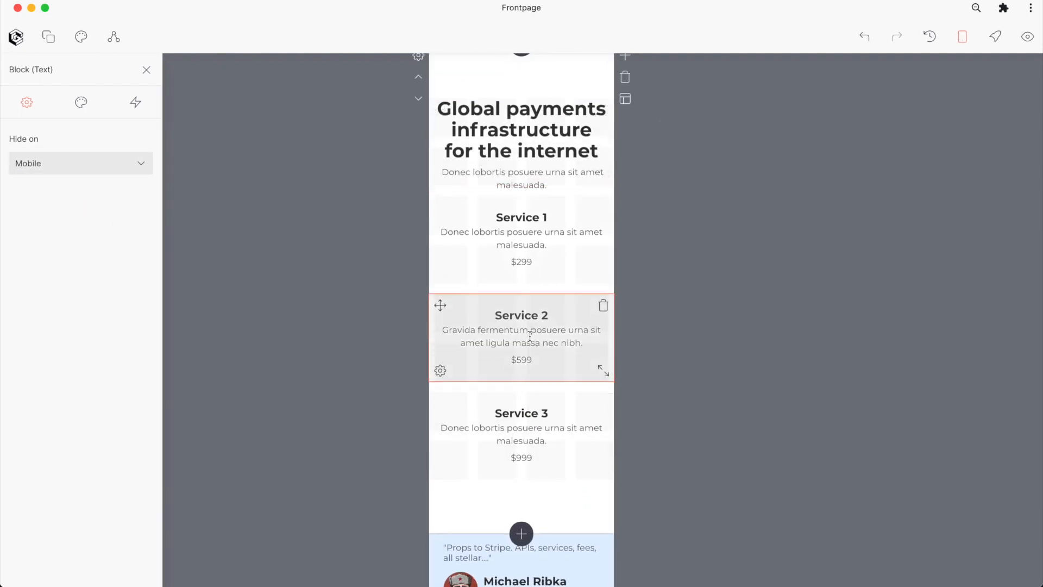
Set the blue reviews section's top and bottom mobile padding to 100 px.
scroll(530, 337, down, 8)
click(420, 128)
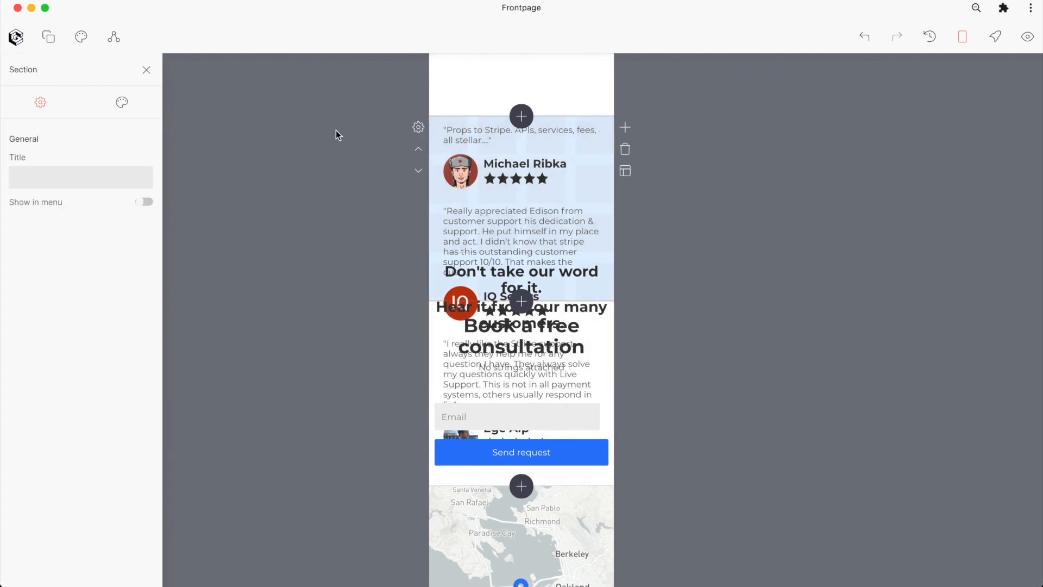
click(123, 103)
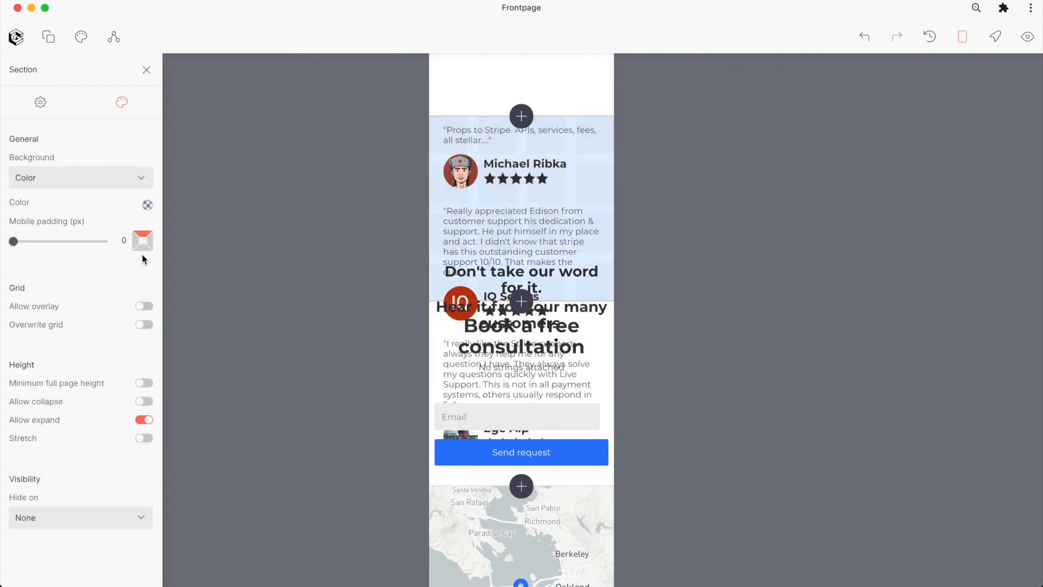
drag(21, 244, 177, 244)
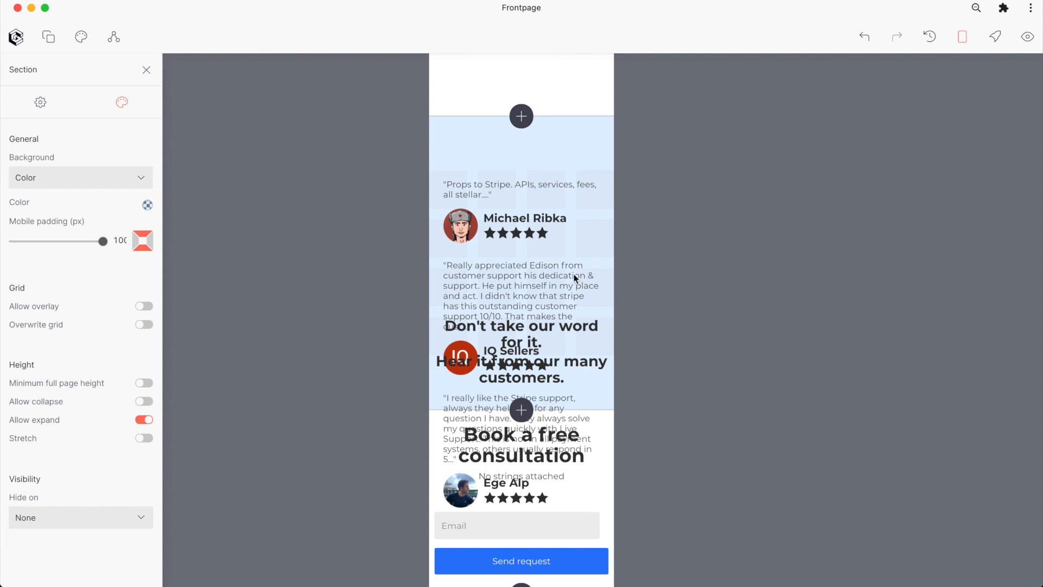
scroll(552, 261, down, 2)
click(482, 71)
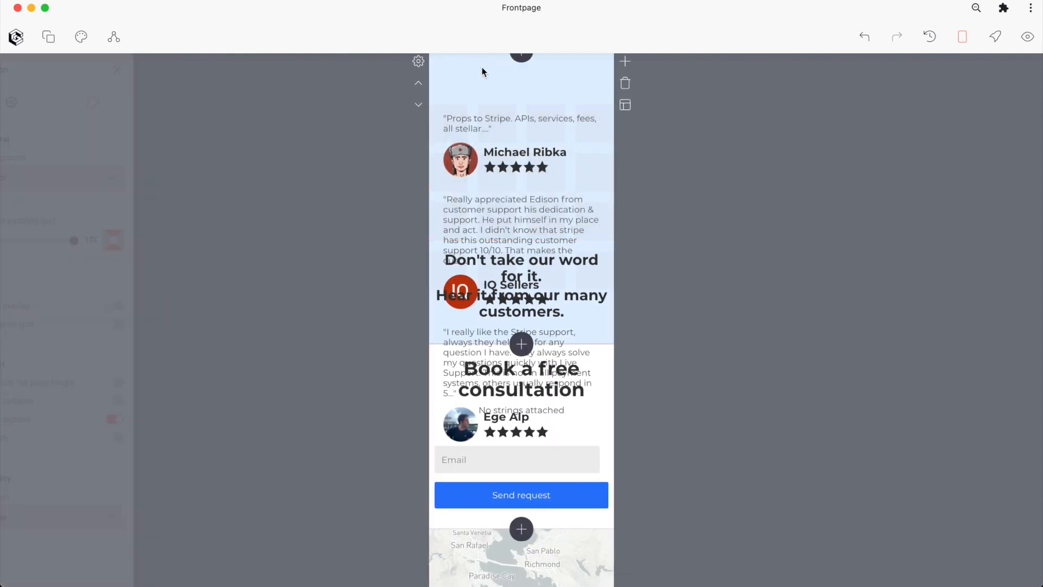
Enlarge the reviews block downward to fit all three reviews and move the "Don't take our word for it." heading above it.
scroll(482, 196, down, 1)
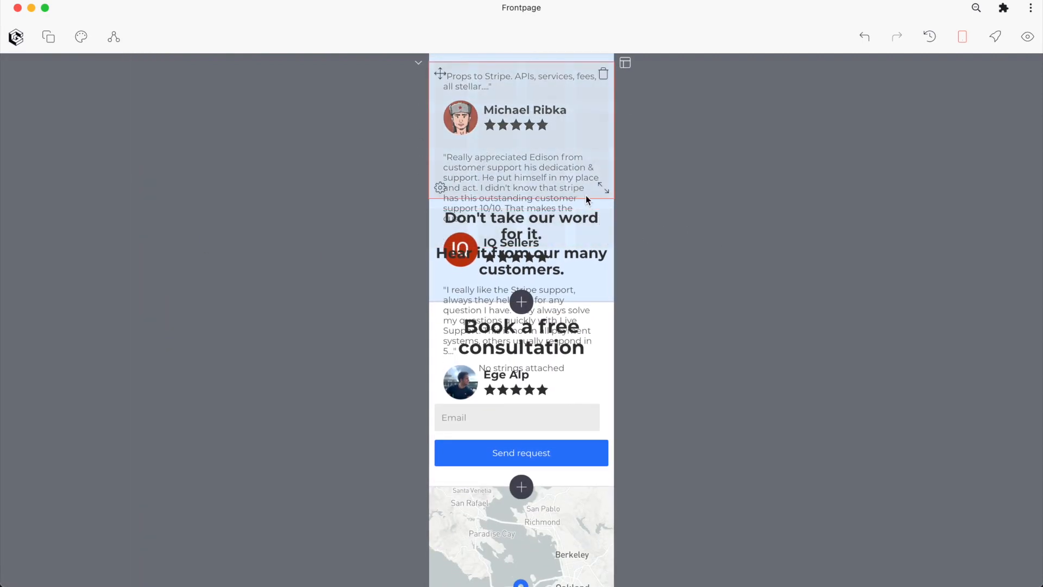
drag(603, 189, 618, 428)
scroll(509, 337, down, 3)
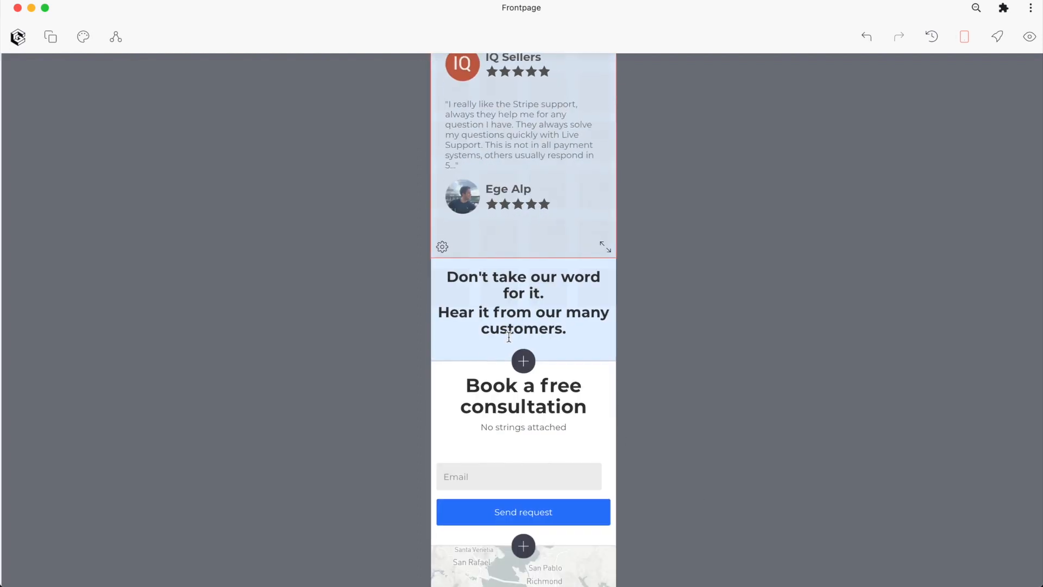
scroll(509, 337, up, 4)
drag(439, 489, 439, 81)
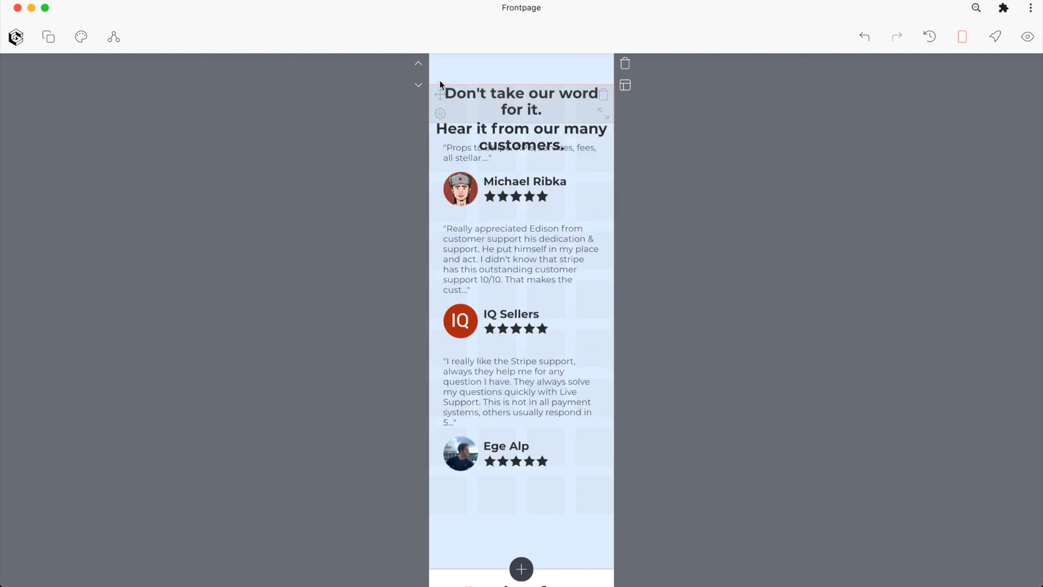
Enlarge the reviews heading block to fit its text and join its two lines as "Don't take our word for it. Hear it from our many customers.".
scroll(440, 321, up, 3)
scroll(529, 289, down, 1)
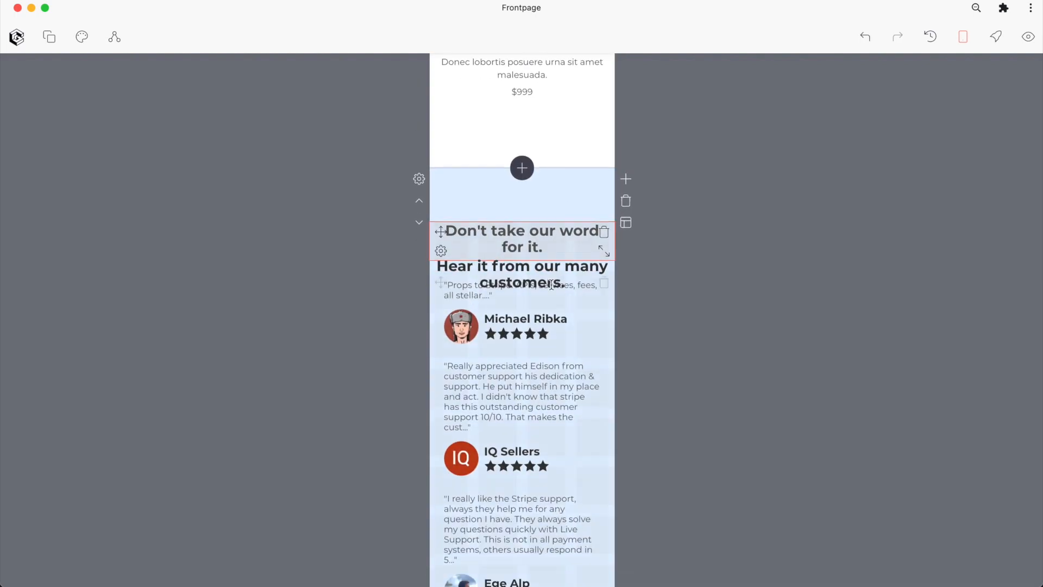
drag(604, 251, 601, 319)
click(495, 278)
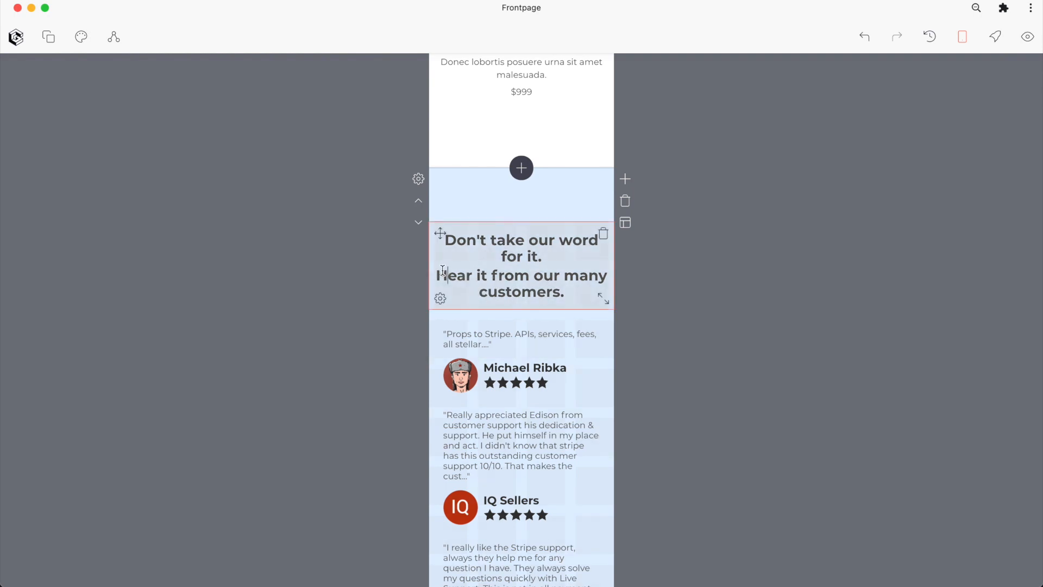
key(BackSpace)
key(BackSpace)
text(H)
click(854, 239)
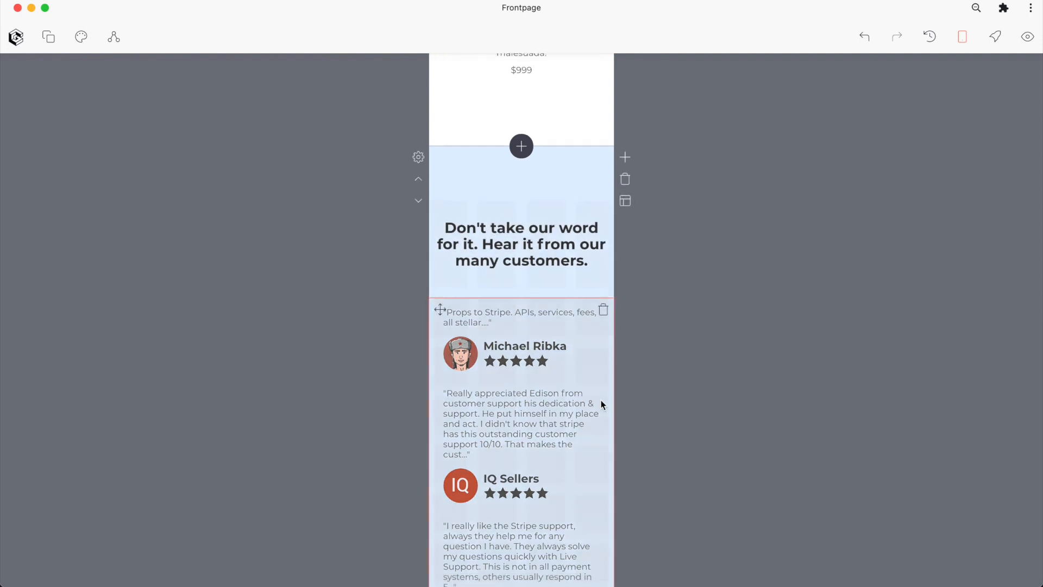
Set the "Book a free consultation" section's top and bottom mobile padding to 100 px.
scroll(601, 405, down, 5)
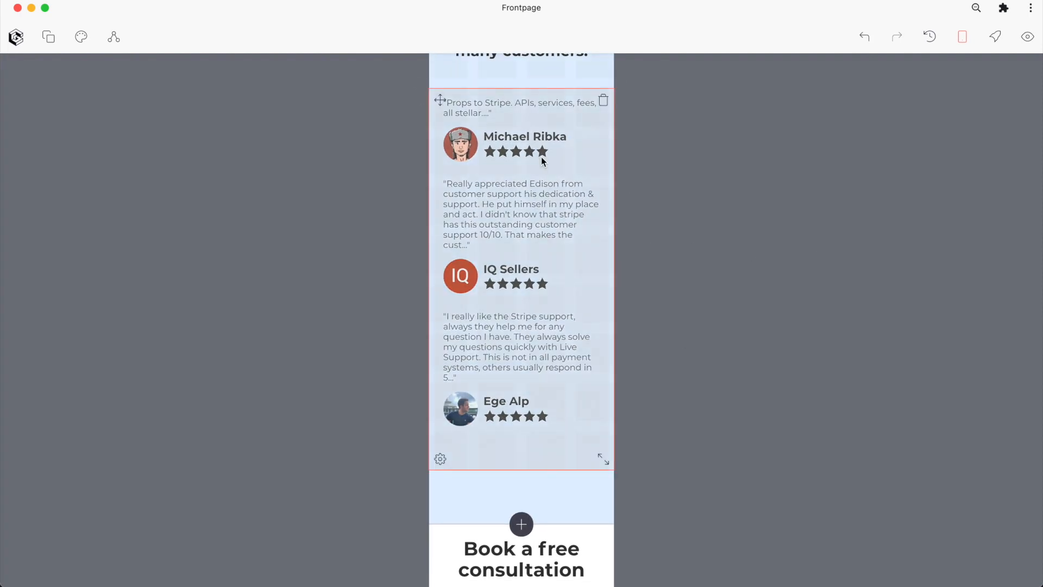
scroll(560, 250, up, 1)
scroll(585, 457, down, 7)
scroll(585, 458, down, 2)
click(420, 194)
scroll(597, 304, down, 2)
scroll(651, 327, down, 1)
click(123, 102)
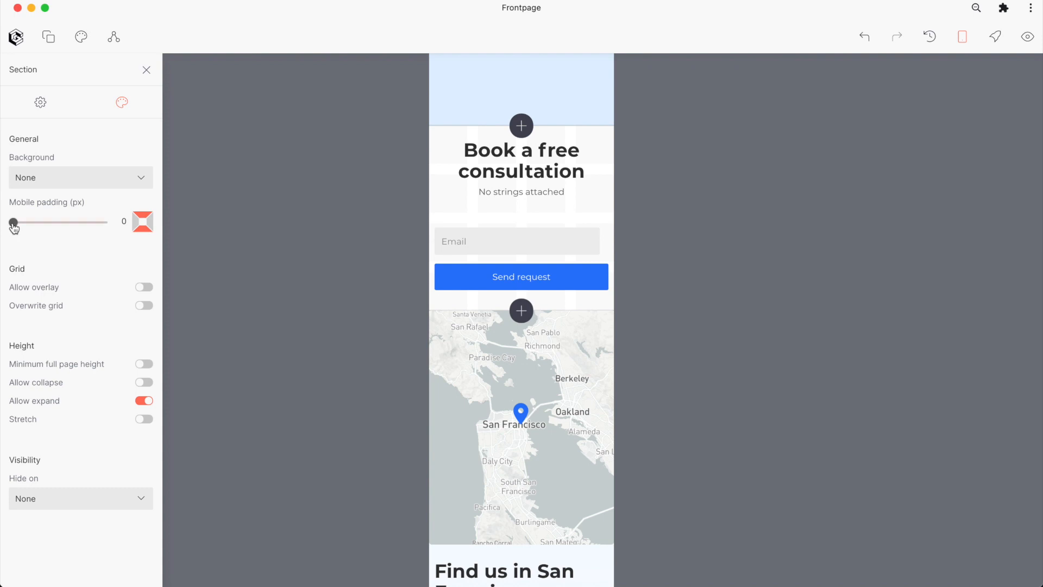
drag(13, 222, 296, 224)
Hide the whole map section with "Find us in San Fransisco" on mobile.
scroll(769, 216, down, 6)
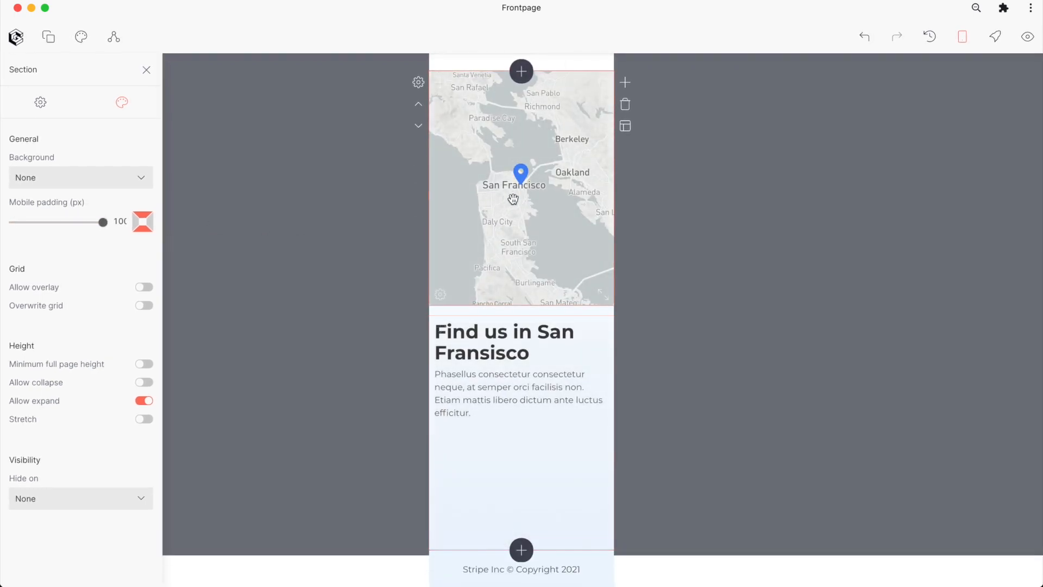
click(419, 82)
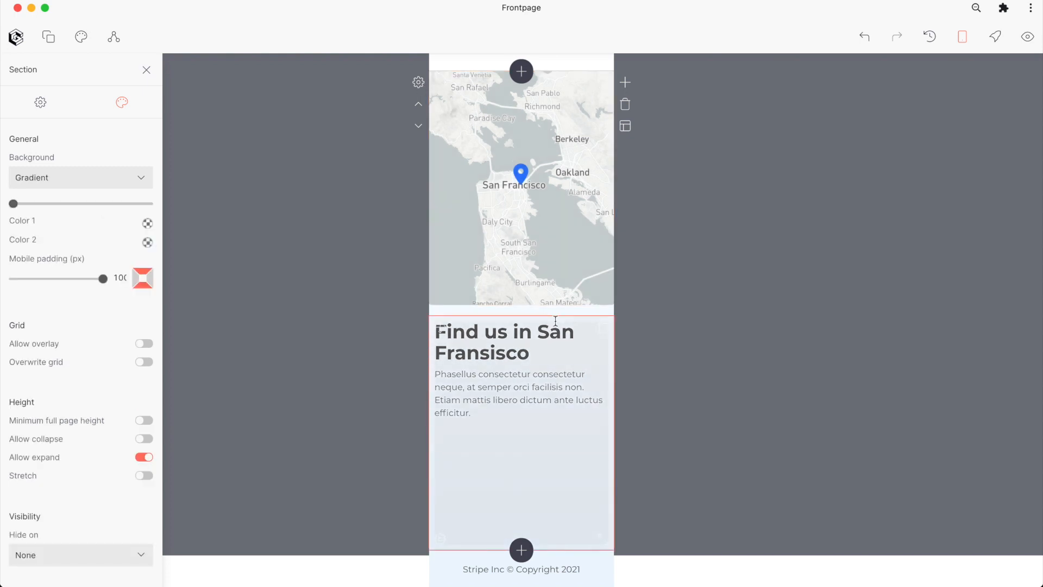
scroll(112, 324, down, 2)
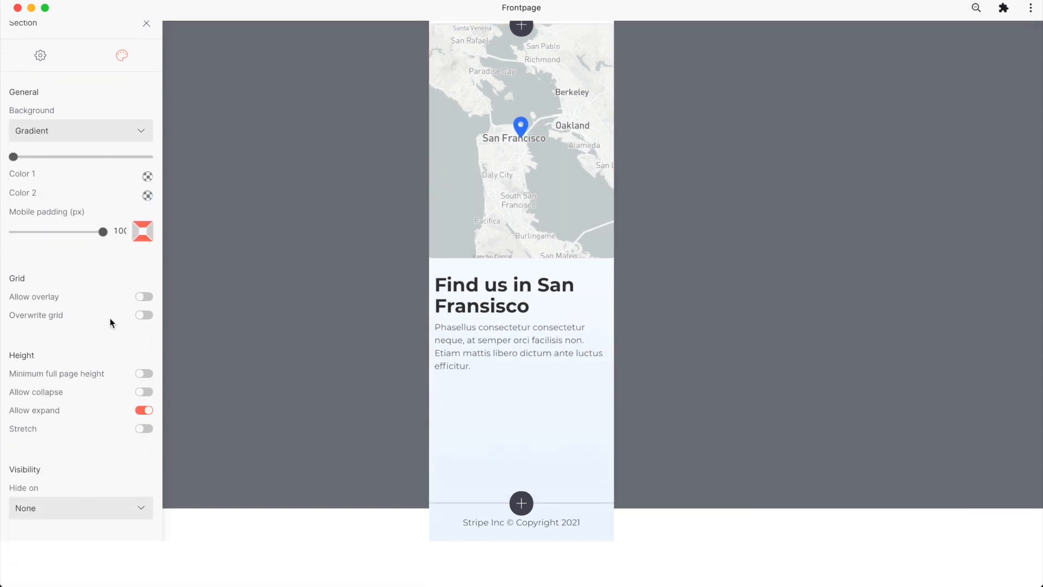
click(72, 554)
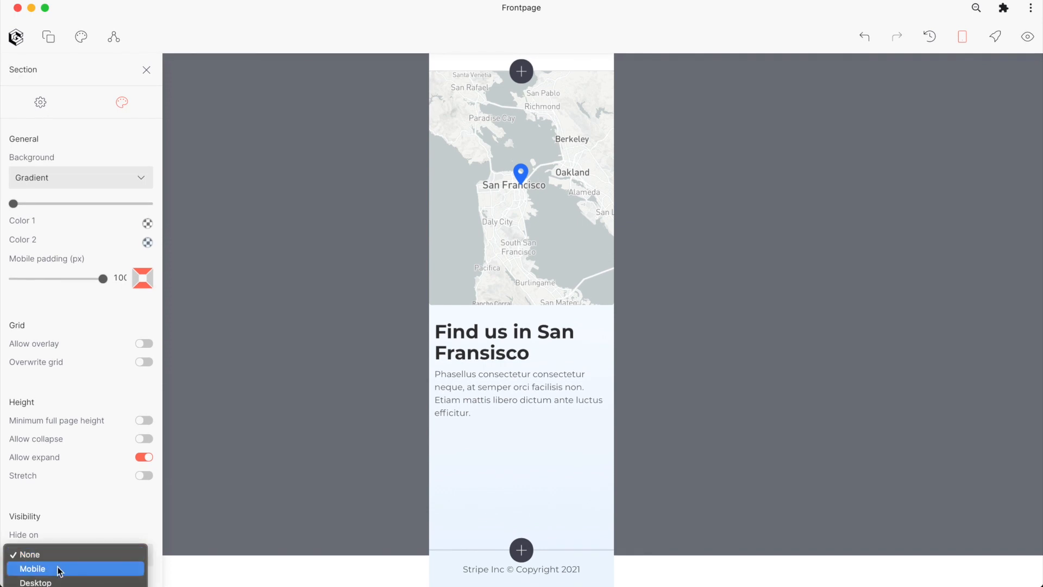
click(60, 569)
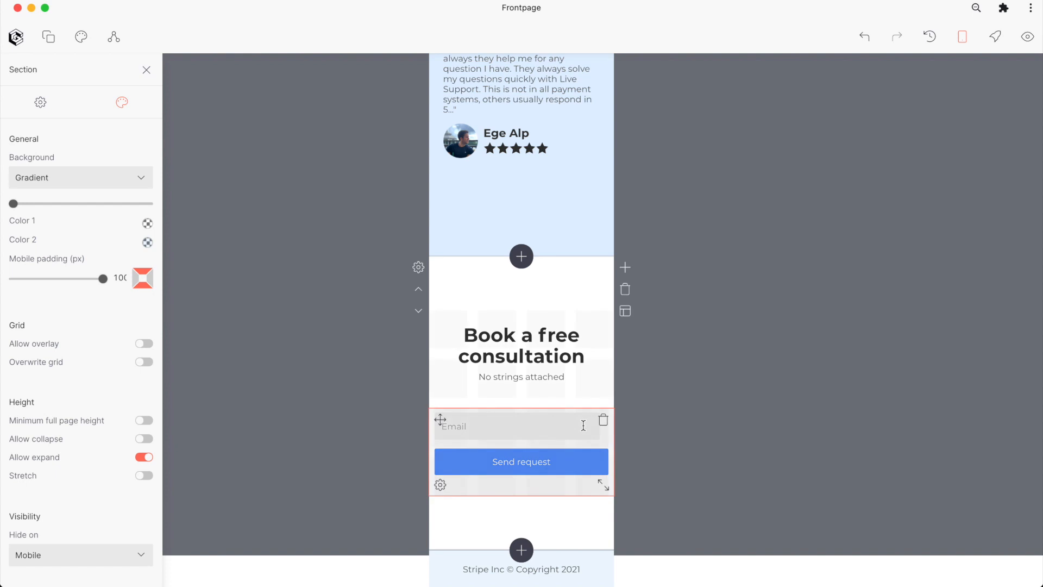
click(820, 409)
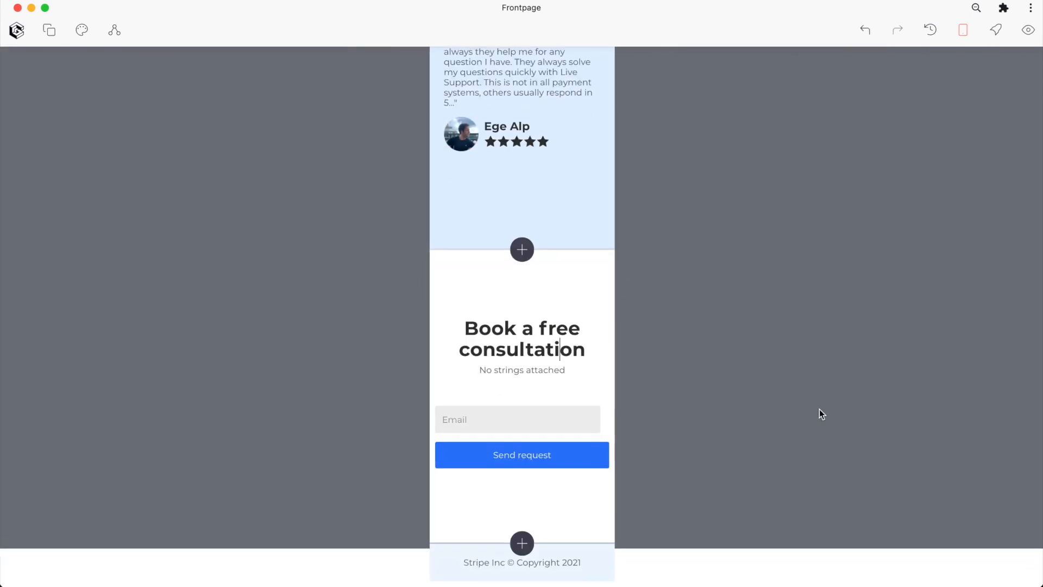
Preview the mobile page from the consultation form back up to the hero, then return to editing in the desktop layout.
click(1026, 38)
scroll(464, 296, up, 12)
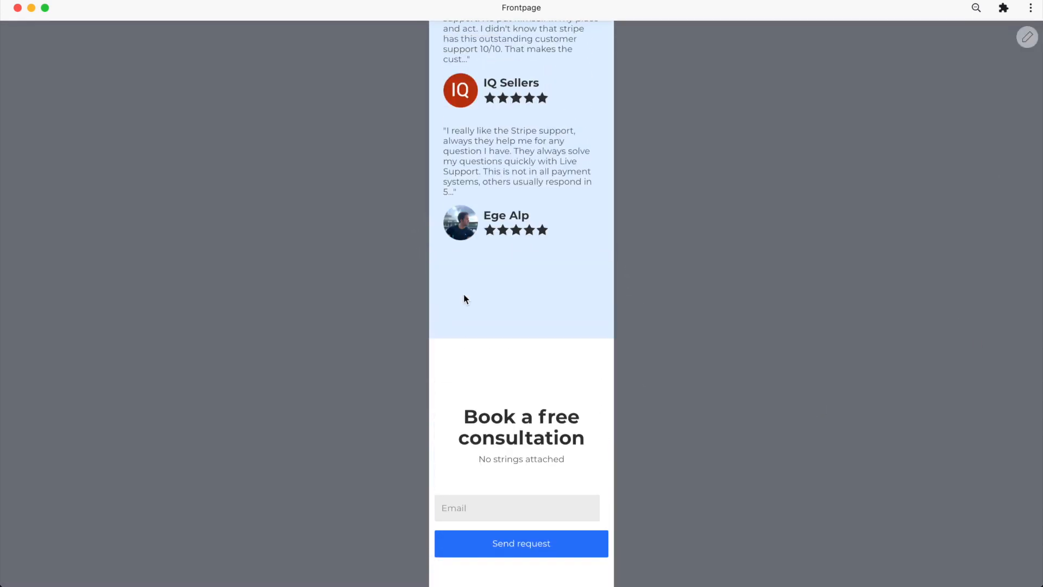
scroll(464, 294, up, 8)
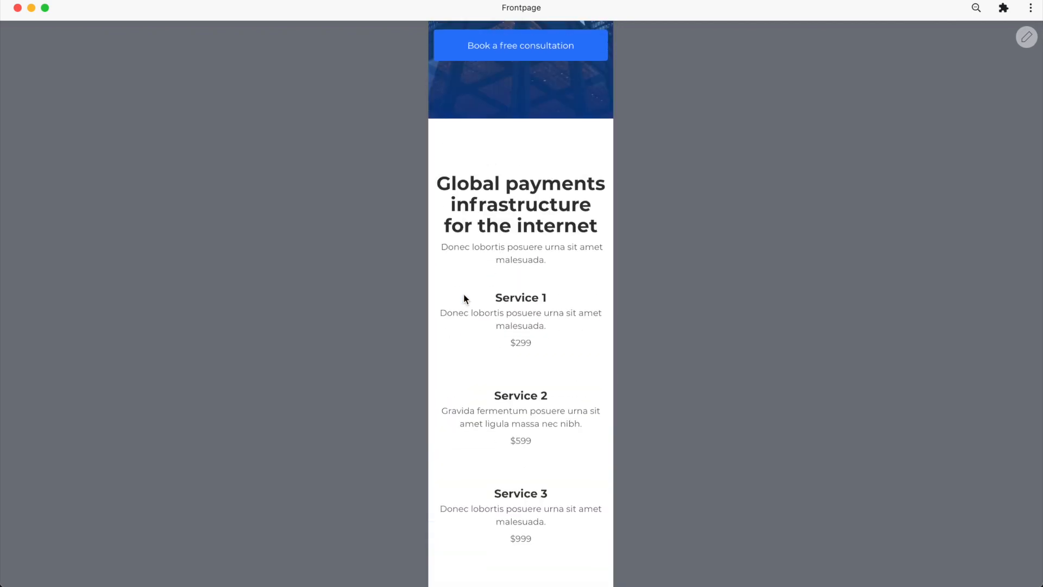
click(1027, 38)
click(962, 37)
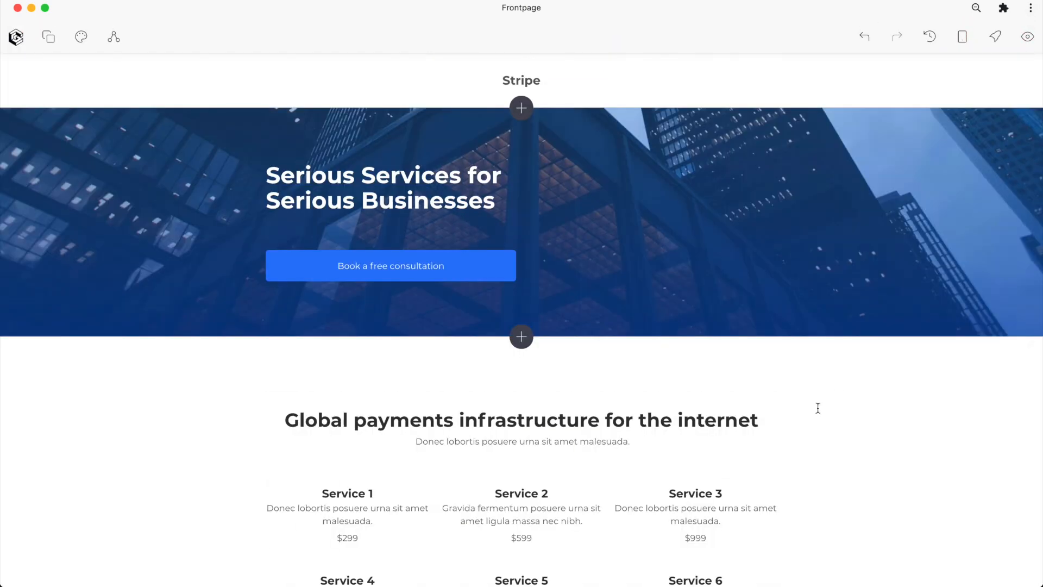